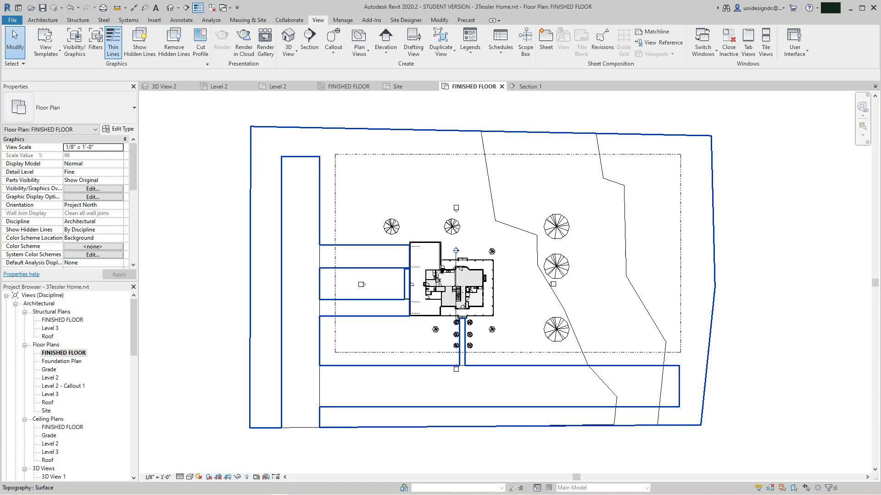
pyautogui.scroll(4, 477, 273)
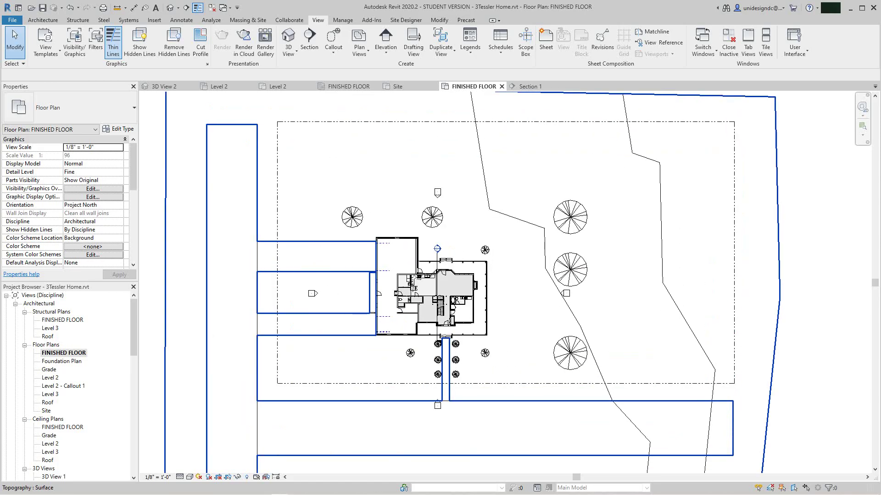
pyautogui.scroll(-2, 531, 249)
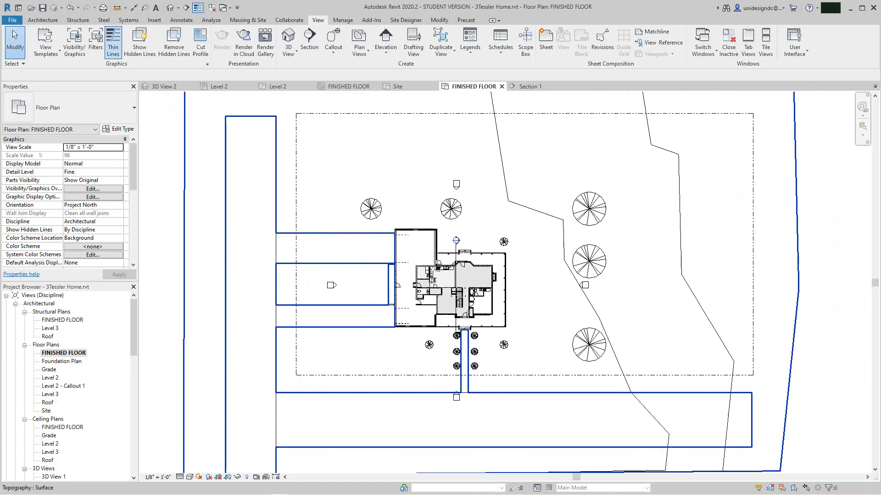
pyautogui.scroll(2, 479, 278)
pyautogui.scroll(5, 483, 277)
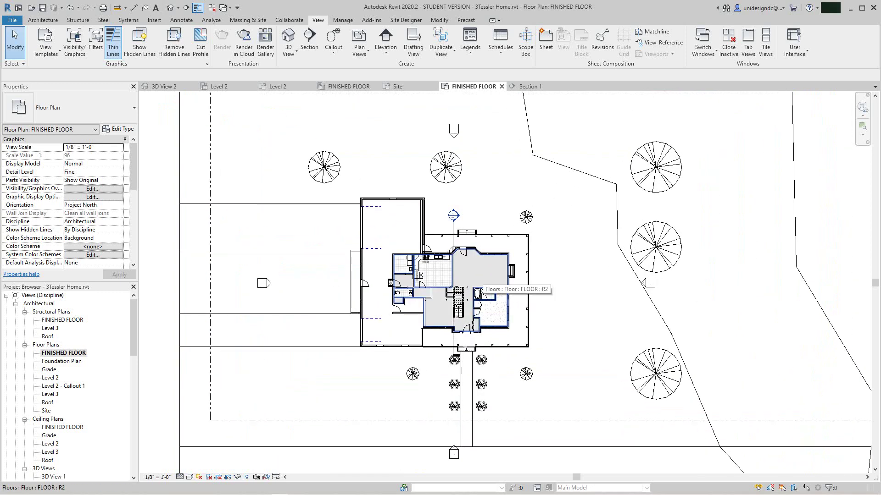
pyautogui.moveTo(482, 276); pyautogui.dragTo(507, 273, button='middle')
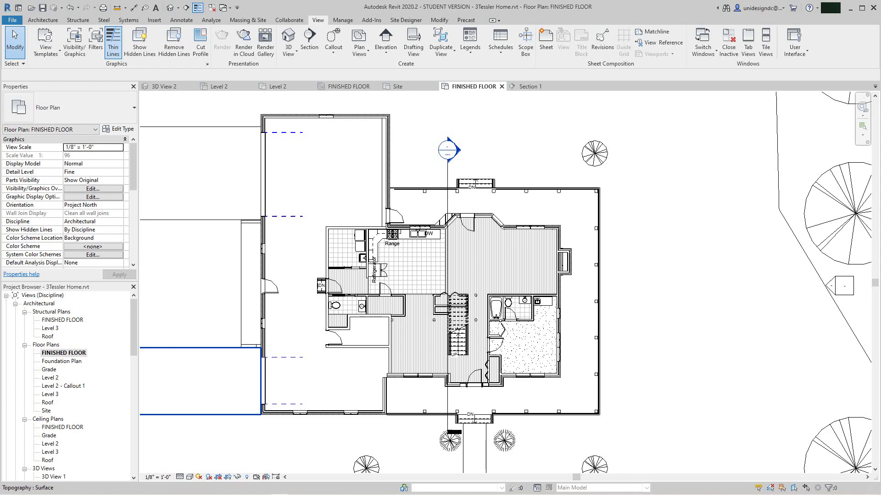
pyautogui.rightClick(56, 353)
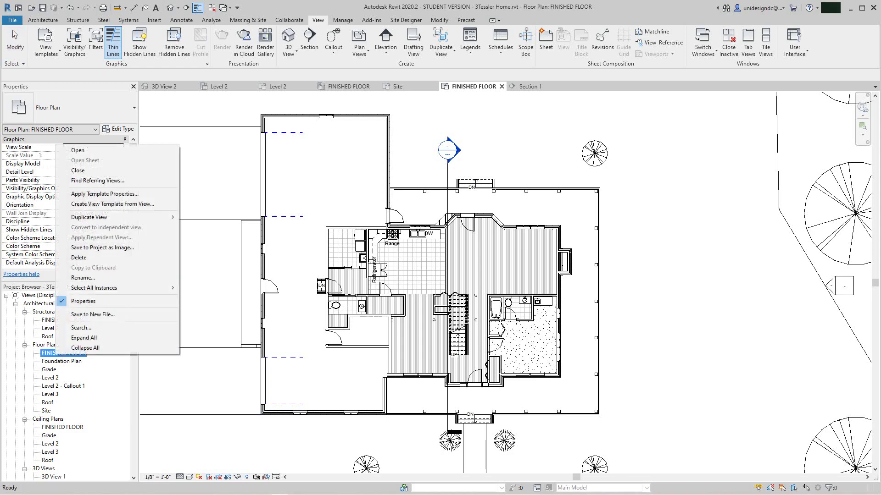
# Step: Open the Foundation Plan floor plan view and look over the foundation walls, footings and columns
pyautogui.click(61, 361)
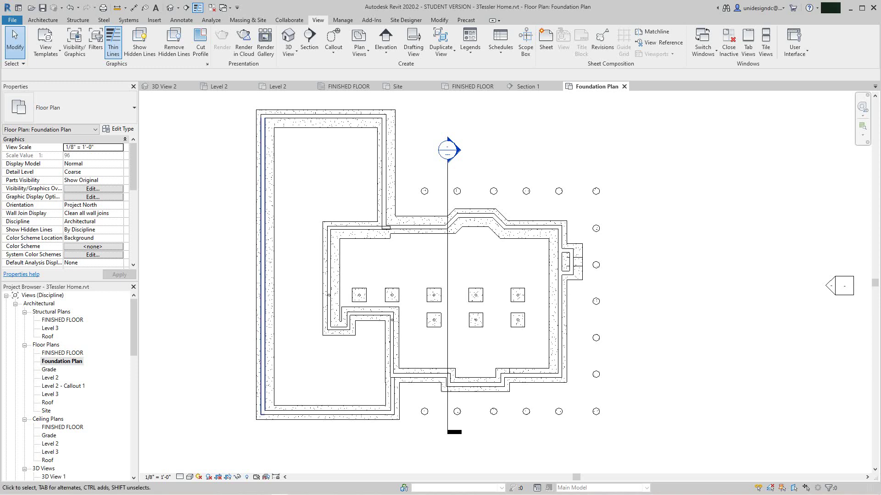
pyautogui.scroll(-4, 395, 321)
pyautogui.scroll(2, 395, 321)
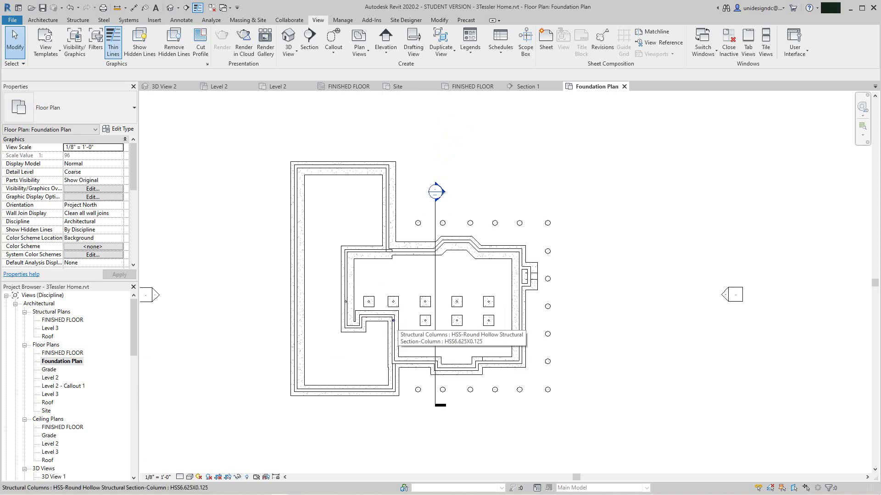
pyautogui.scroll(-1, 393, 320)
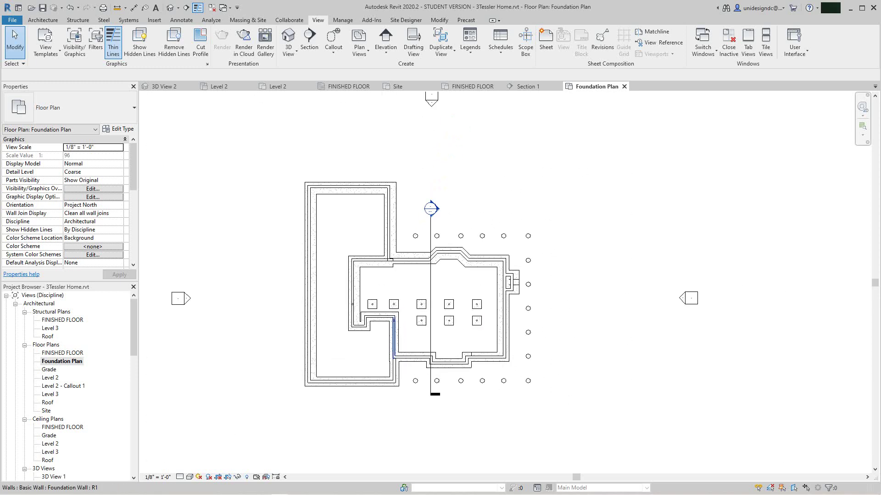
pyautogui.scroll(4, 393, 320)
pyautogui.scroll(-2, 393, 320)
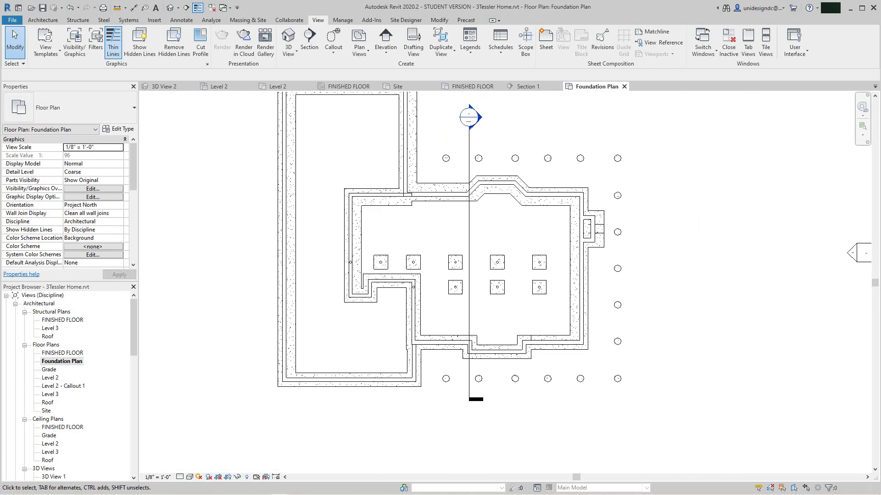
pyautogui.moveTo(393, 320); pyautogui.dragTo(397, 337, button='middle')
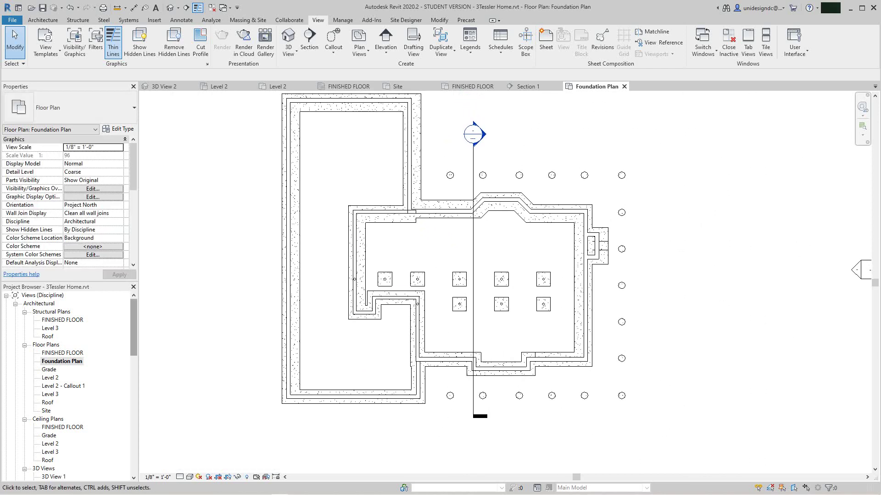
# Step: Create a new sheet using the E1 30 x 42 Horizontal title block loaded from the US Imperial Titleblocks folder
pyautogui.moveTo(133, 327); pyautogui.dragTo(134, 393)
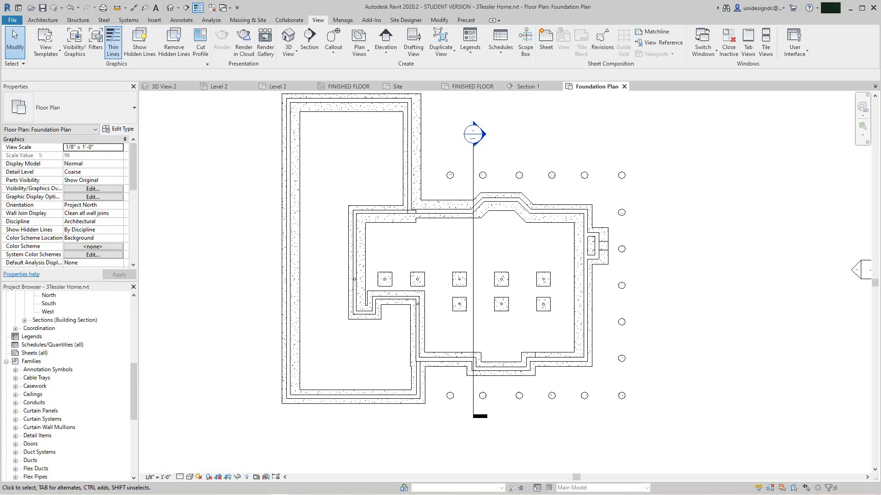
pyautogui.rightClick(32, 353)
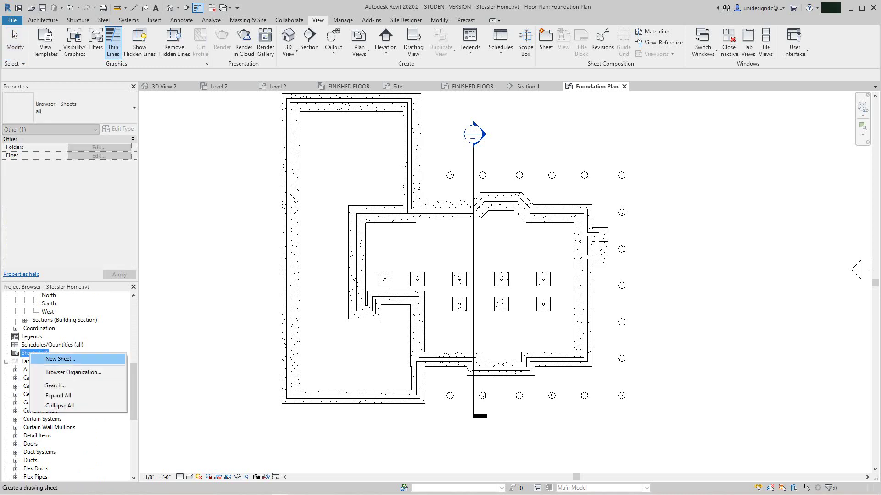
pyautogui.click(60, 358)
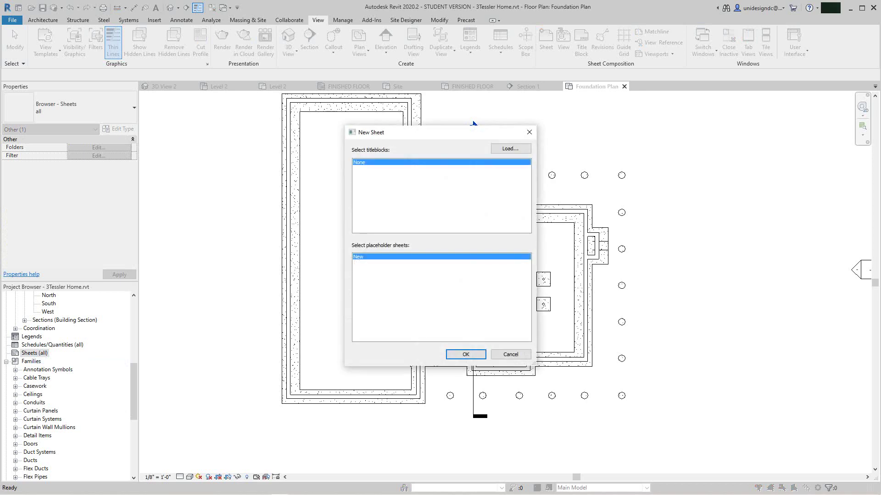
pyautogui.click(510, 149)
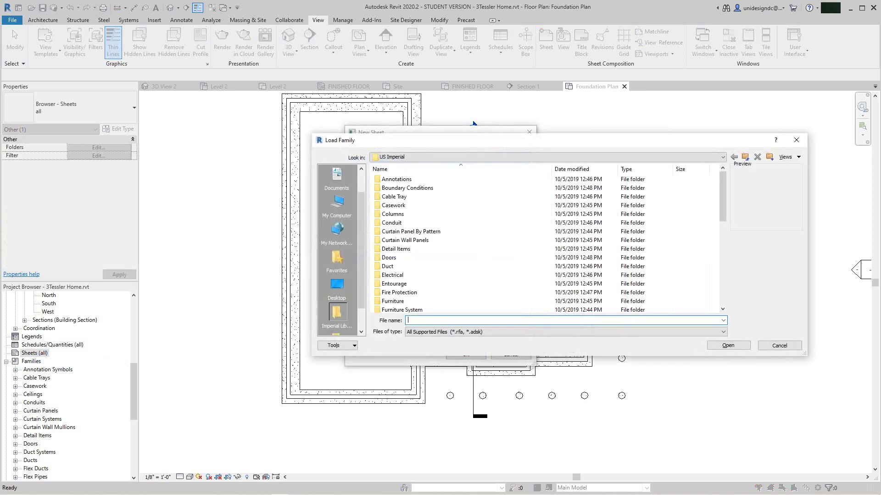
pyautogui.scroll(-6, 459, 247)
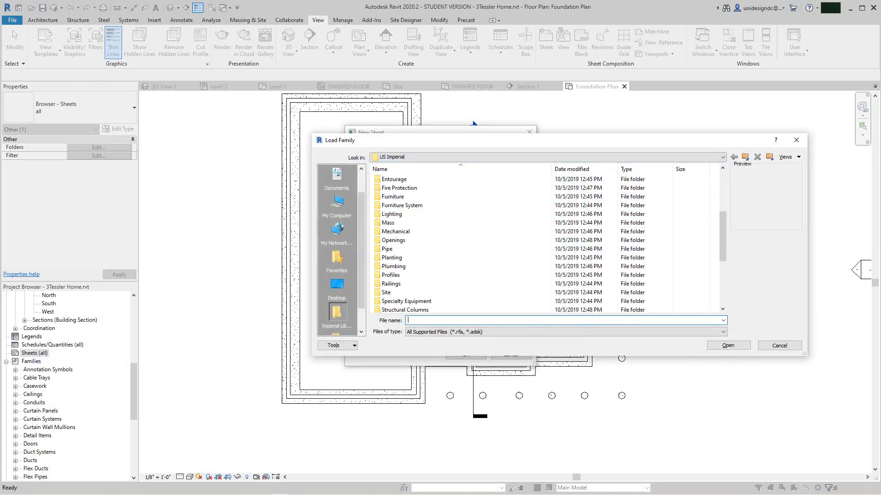
pyautogui.scroll(-3, 459, 248)
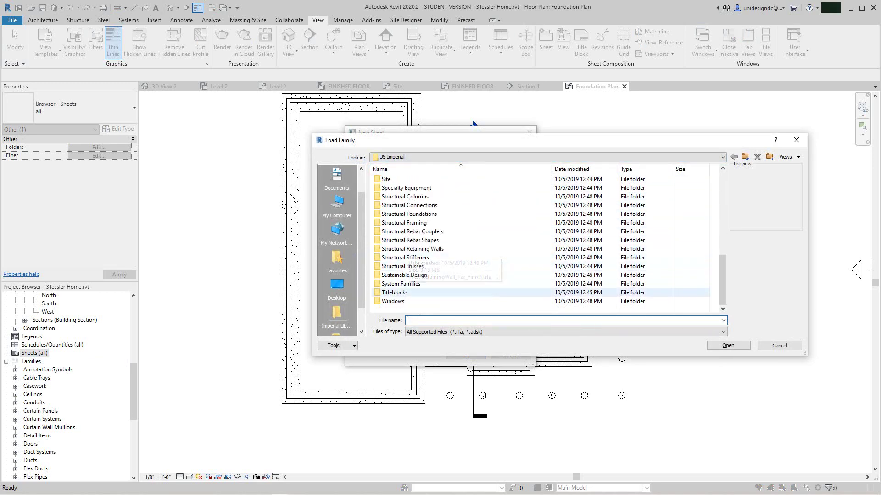
pyautogui.doubleClick(393, 293)
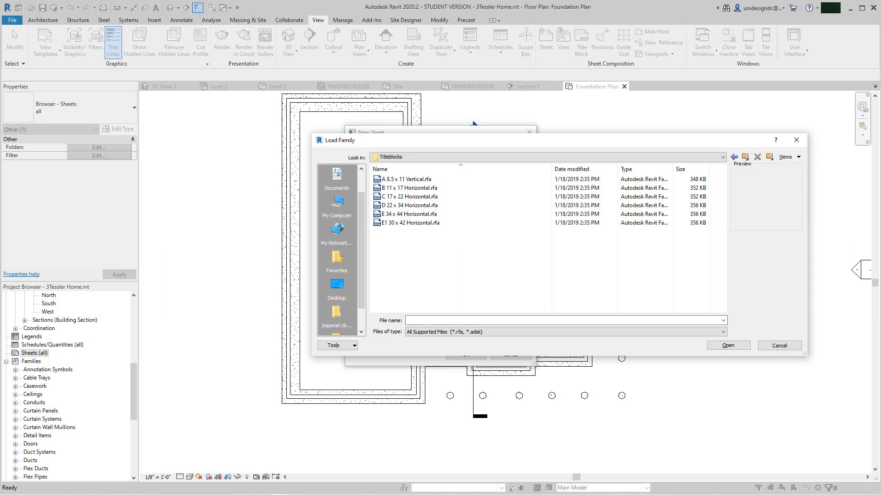
pyautogui.doubleClick(410, 223)
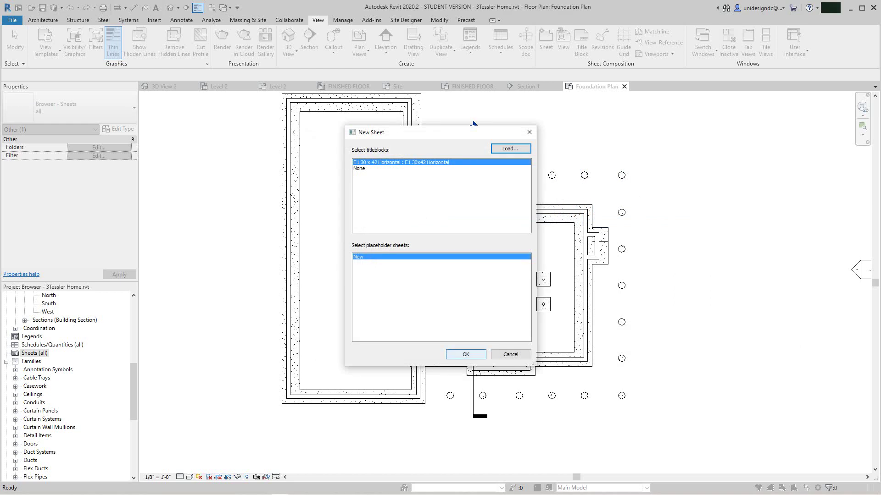
pyautogui.press('Return')
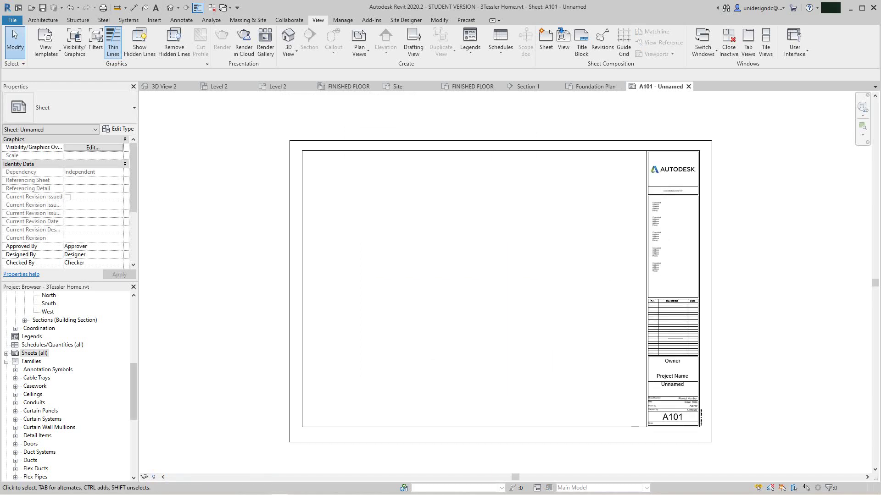
# Step: Select the Foundation Plan view among the project's floor plans
pyautogui.moveTo(133, 392); pyautogui.dragTo(133, 326)
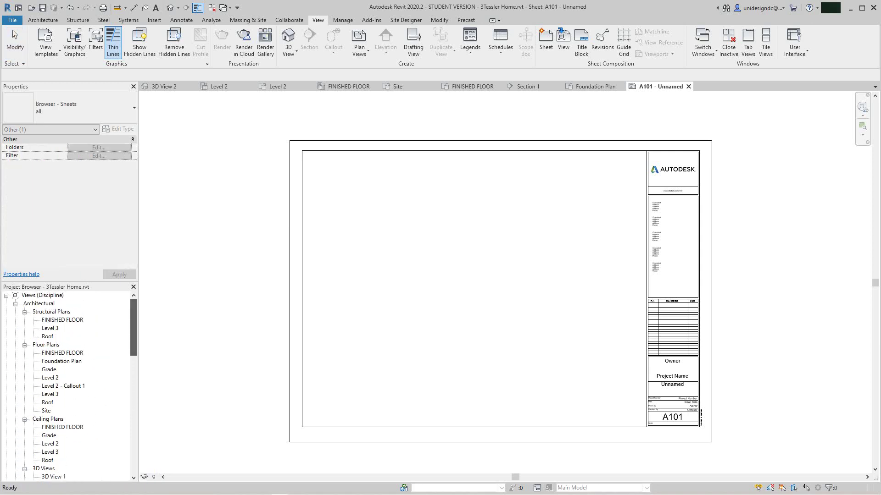
pyautogui.click(61, 361)
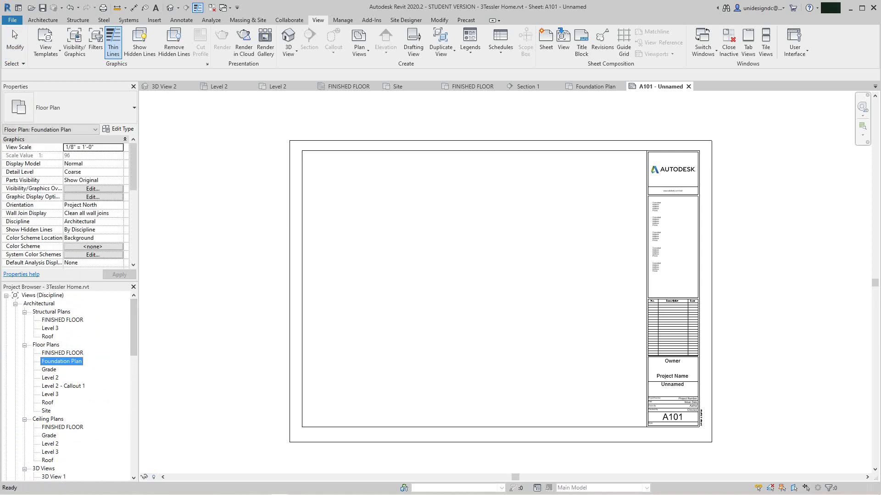
pyautogui.rightClick(66, 361)
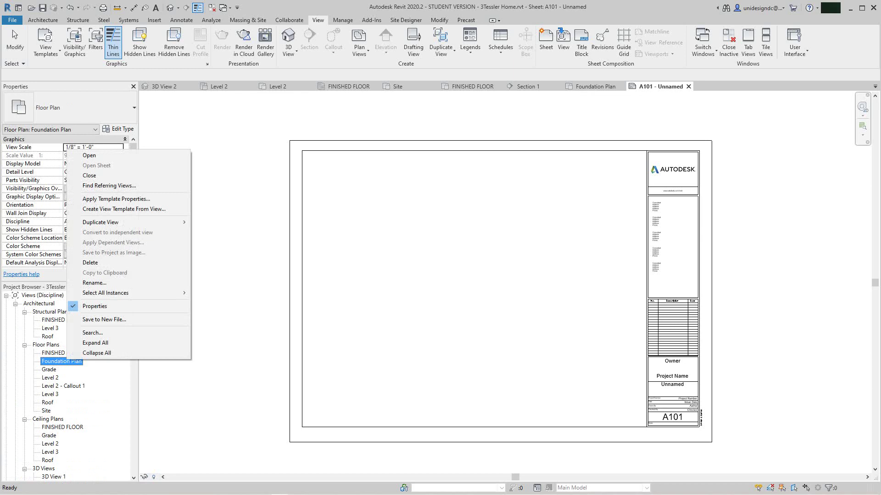
pyautogui.press('Escape')
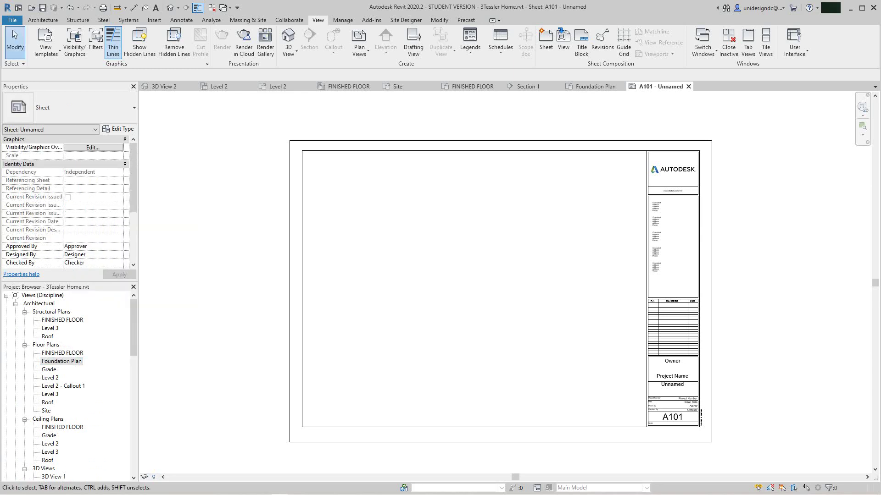
pyautogui.rightClick(56, 361)
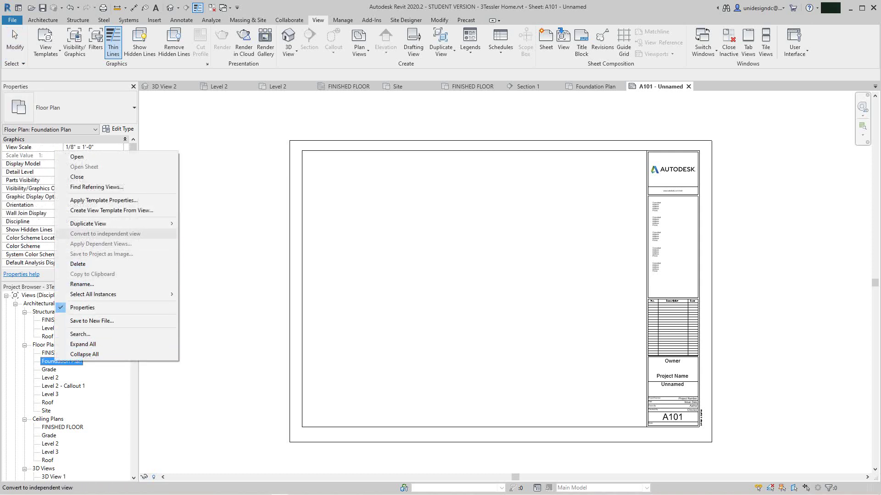
pyautogui.moveTo(115, 223)
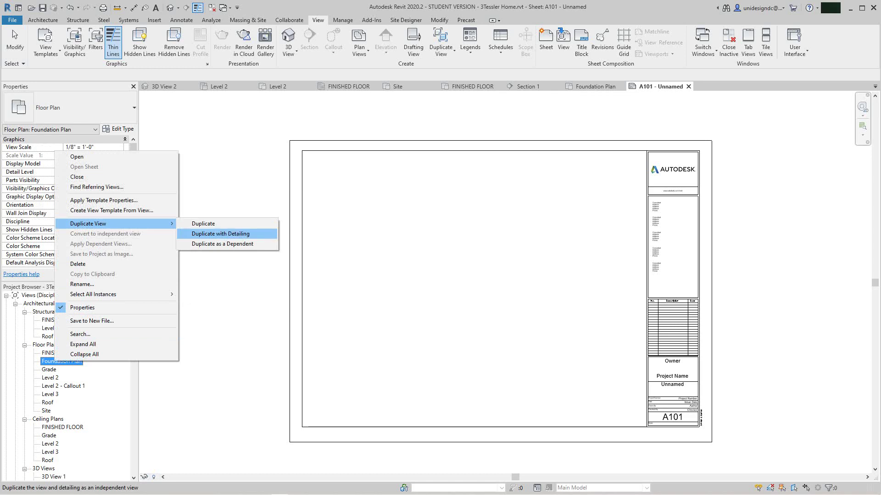
pyautogui.press('Escape')
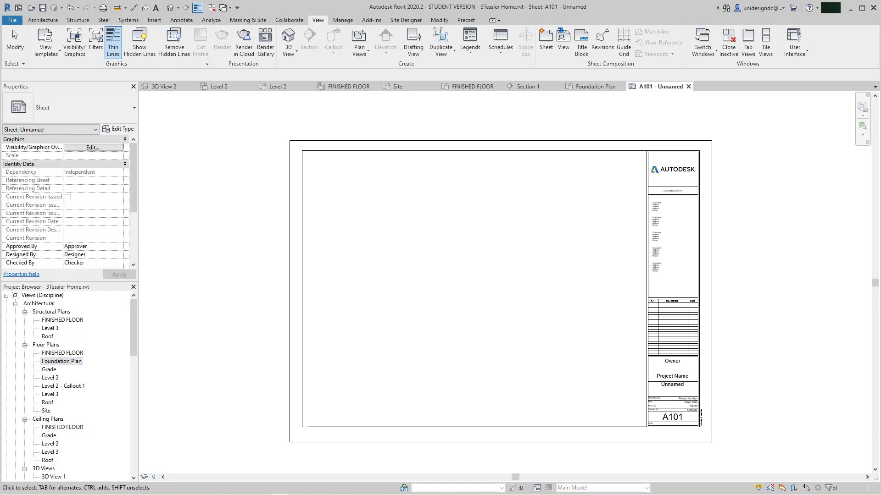
# Step: Place the Foundation Plan view near the middle of sheet A101
pyautogui.click(64, 361)
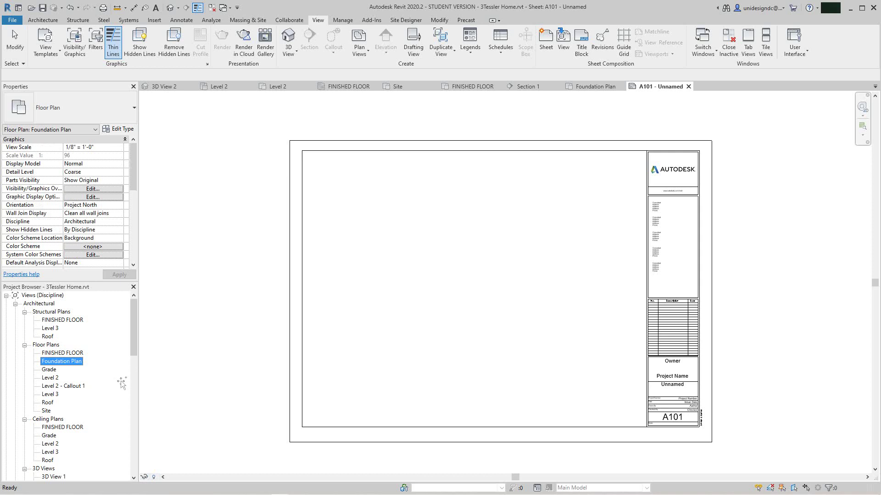
pyautogui.moveTo(65, 362); pyautogui.dragTo(430, 308)
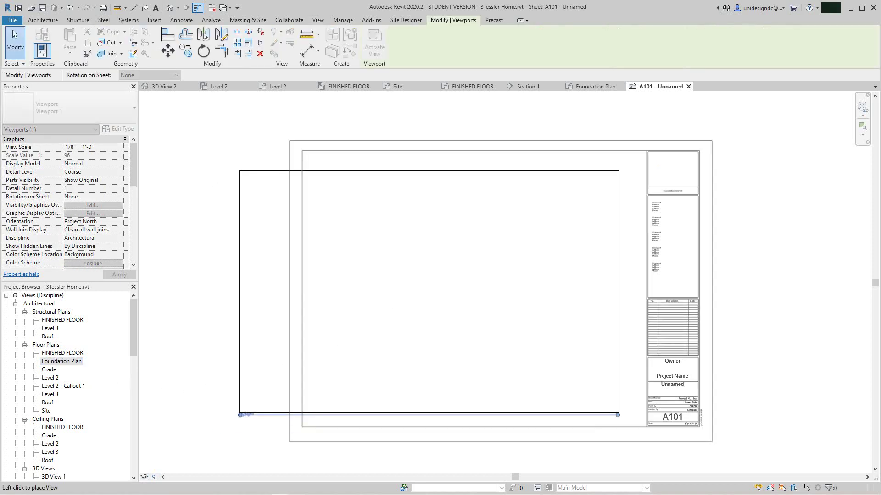
pyautogui.click(463, 281)
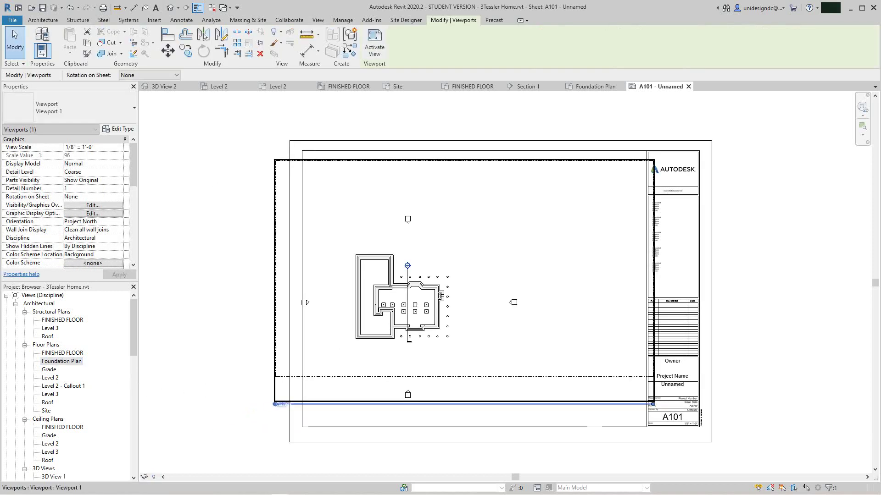
pyautogui.scroll(-2, 463, 296)
pyautogui.scroll(3, 328, 342)
pyautogui.press('Escape')
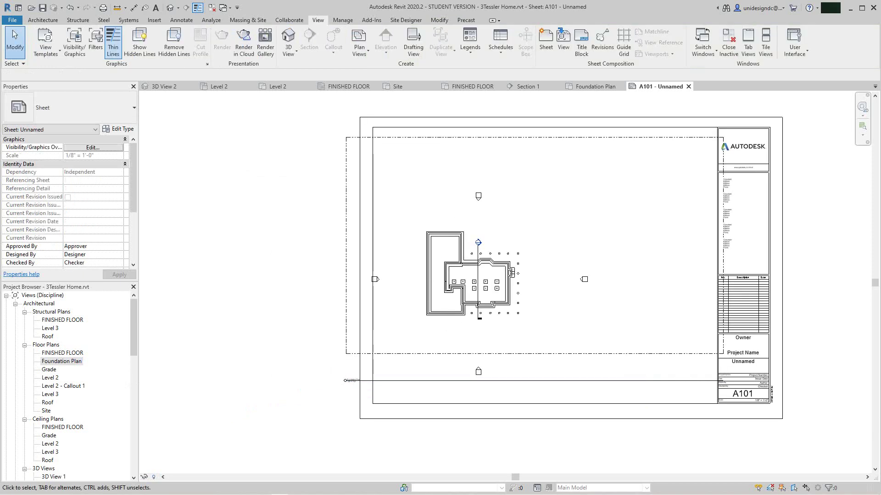
# Step: Open the sheet title block's type properties and check which other title block sizes can be loaded
pyautogui.scroll(-2, 347, 186)
pyautogui.scroll(-1, 448, 301)
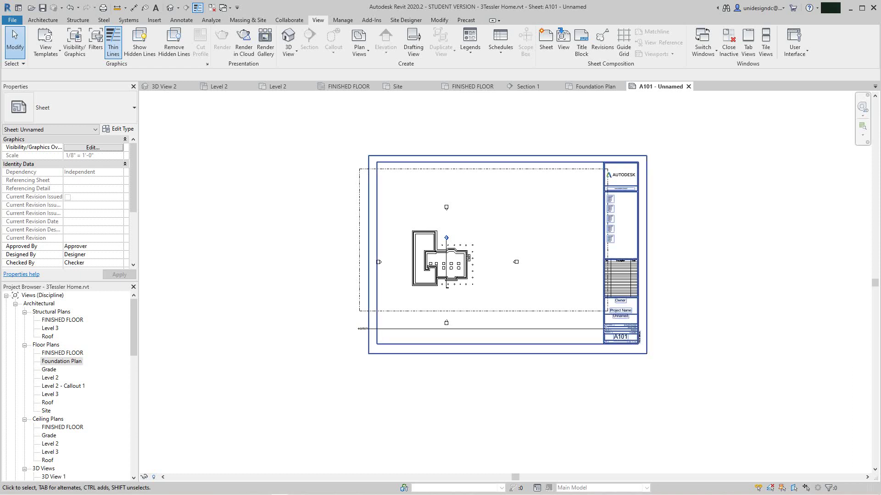
pyautogui.click(448, 344)
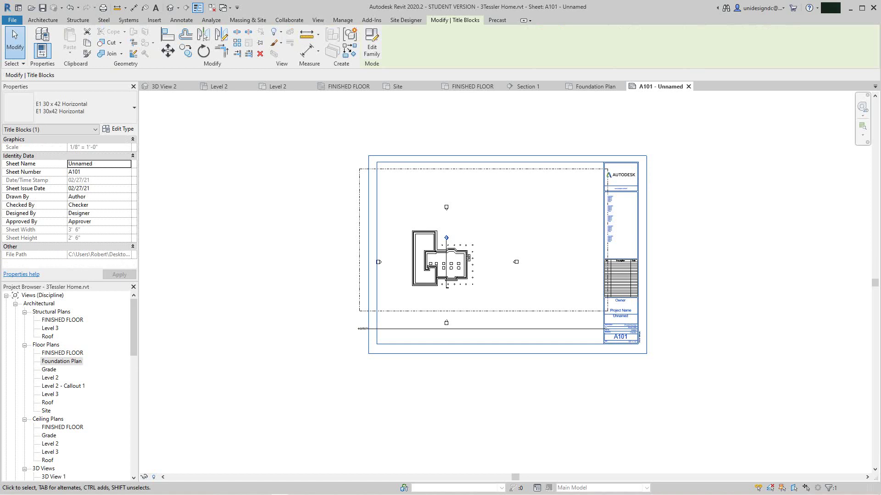
pyautogui.click(118, 129)
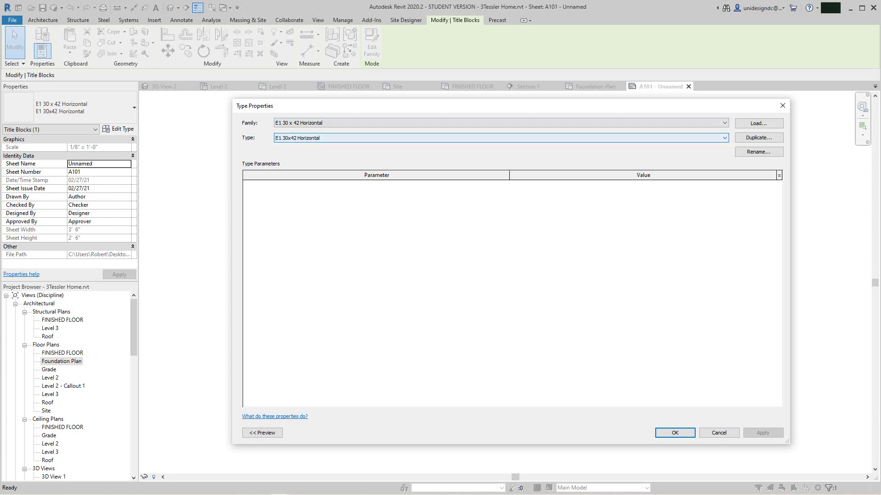
pyautogui.click(759, 123)
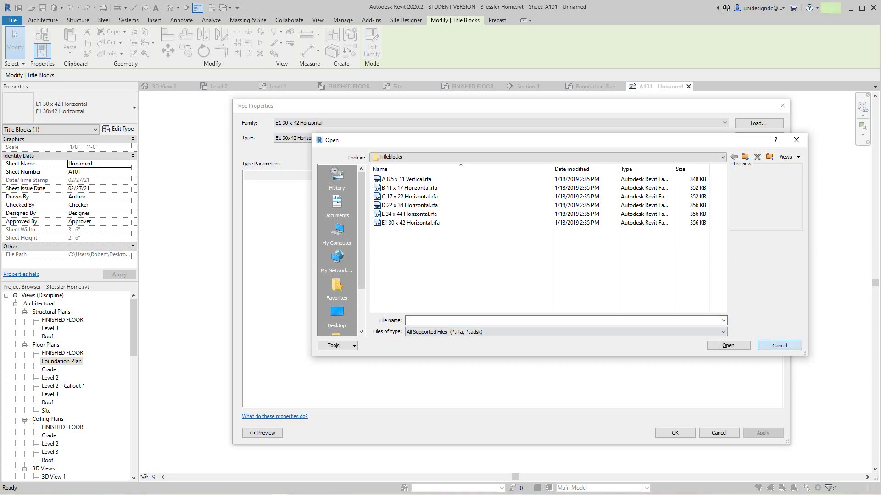
pyautogui.click(779, 346)
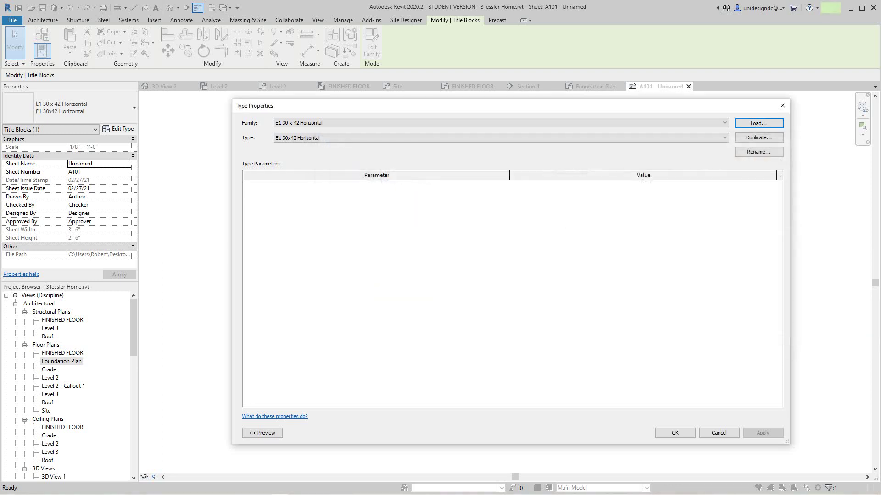
# Step: Activate the Foundation Plan viewport on the sheet, set its view scale to 1/4" = 1'-0", and deactivate the view
pyautogui.click(675, 432)
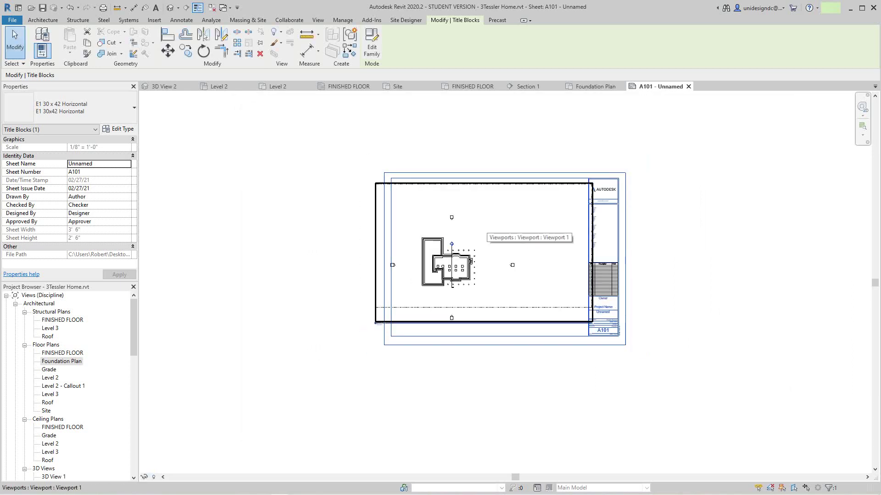
pyautogui.scroll(-3, 486, 228)
pyautogui.scroll(4, 487, 228)
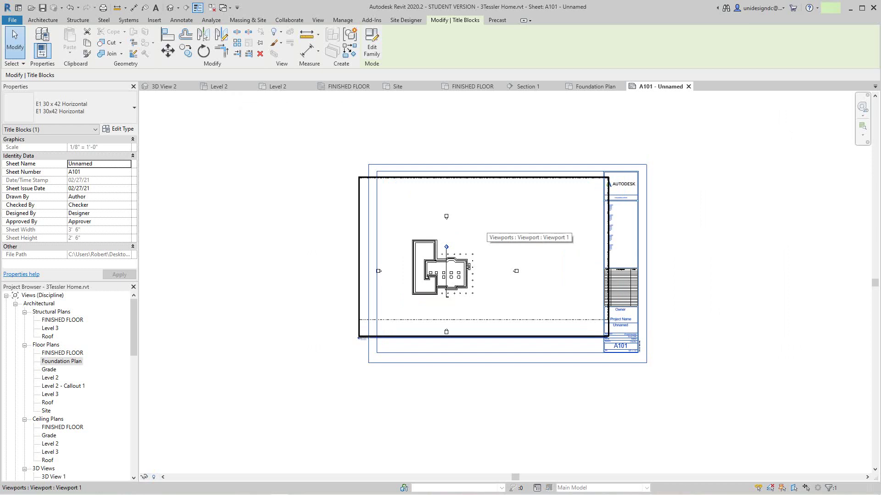
pyautogui.rightClick(486, 225)
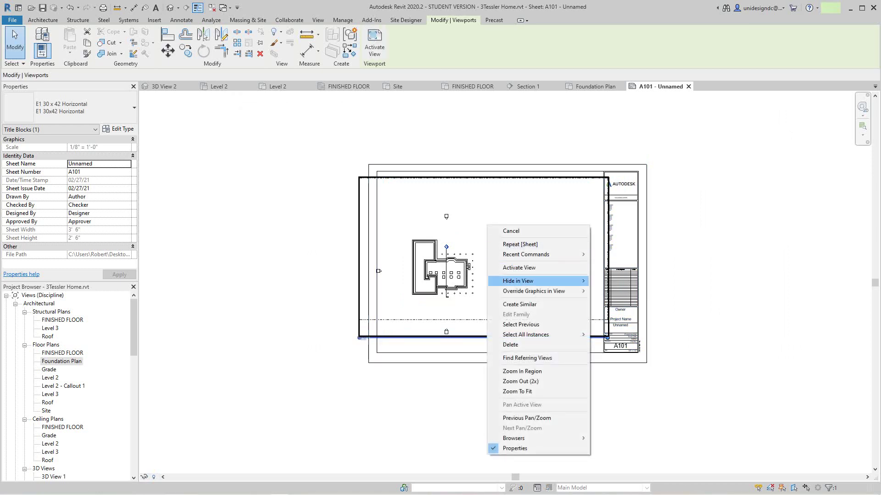
pyautogui.click(516, 269)
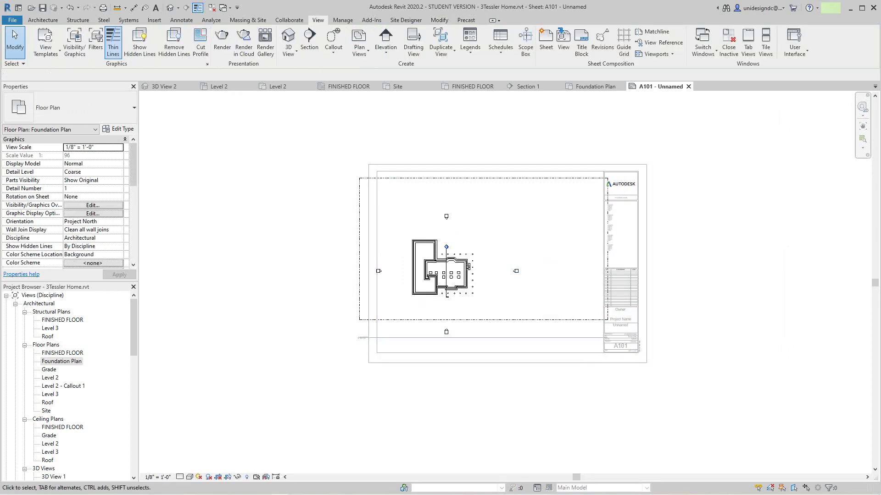
pyautogui.click(158, 477)
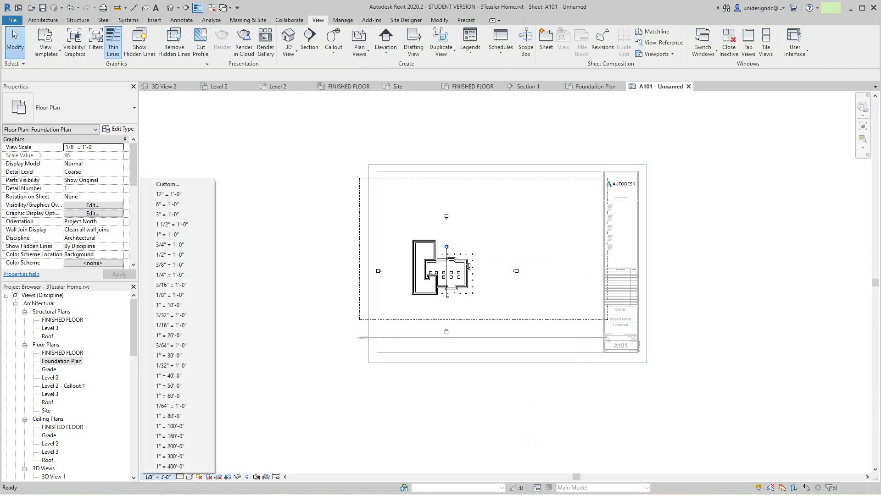
pyautogui.click(170, 275)
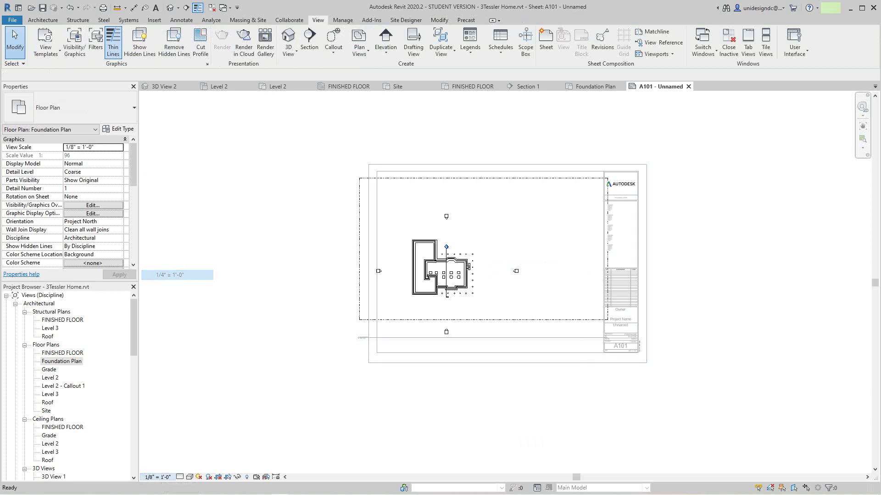
pyautogui.scroll(-2, 288, 336)
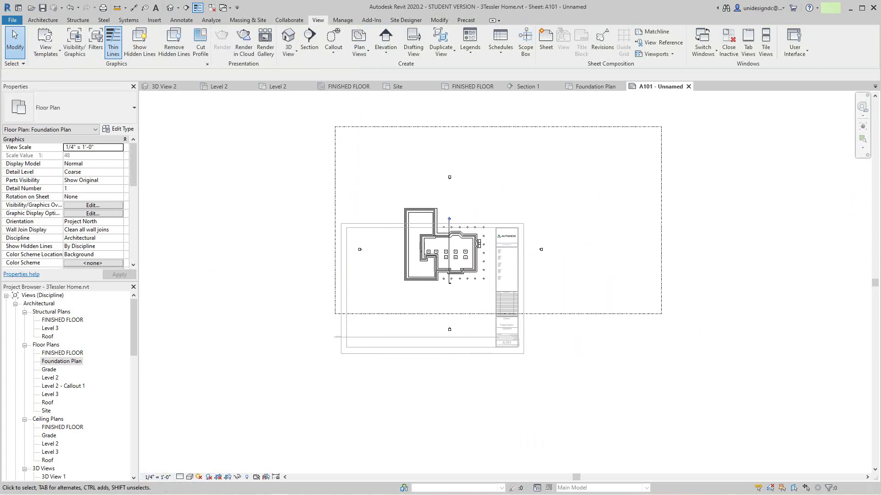
pyautogui.rightClick(283, 223)
pyautogui.click(318, 265)
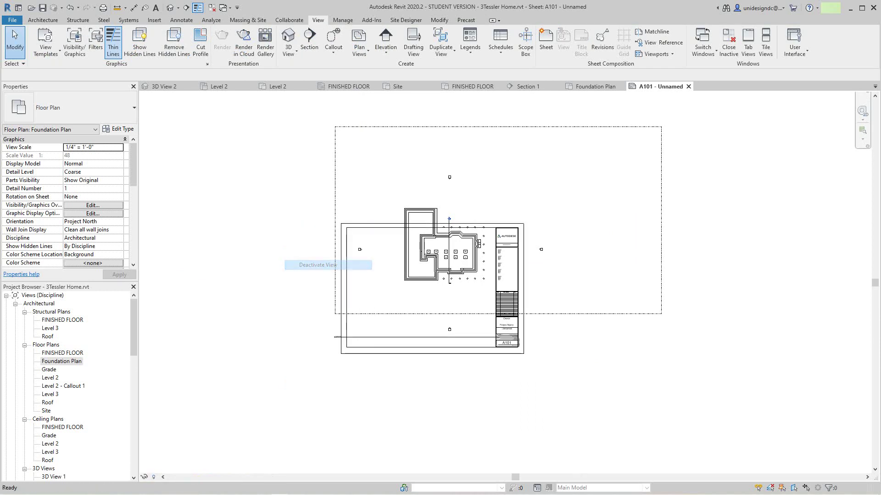
# Step: Turn on Crop View for the Foundation Plan viewport
pyautogui.click(336, 337)
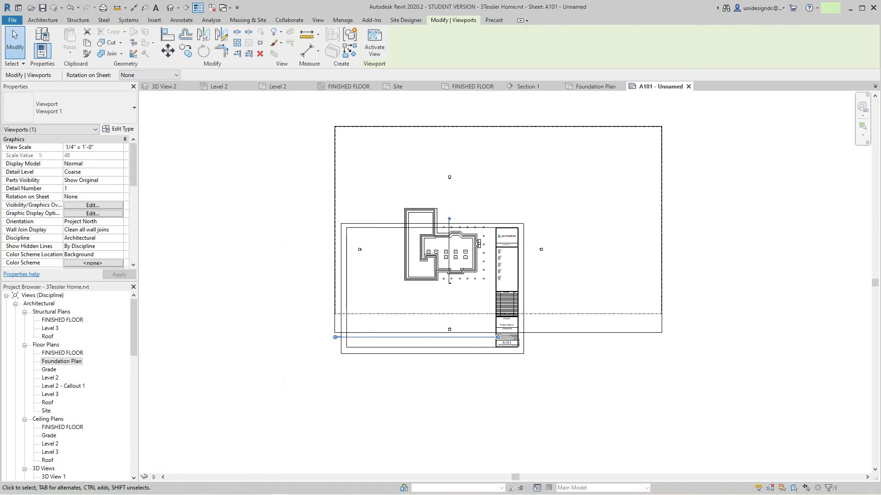
pyautogui.scroll(-2, 133, 165)
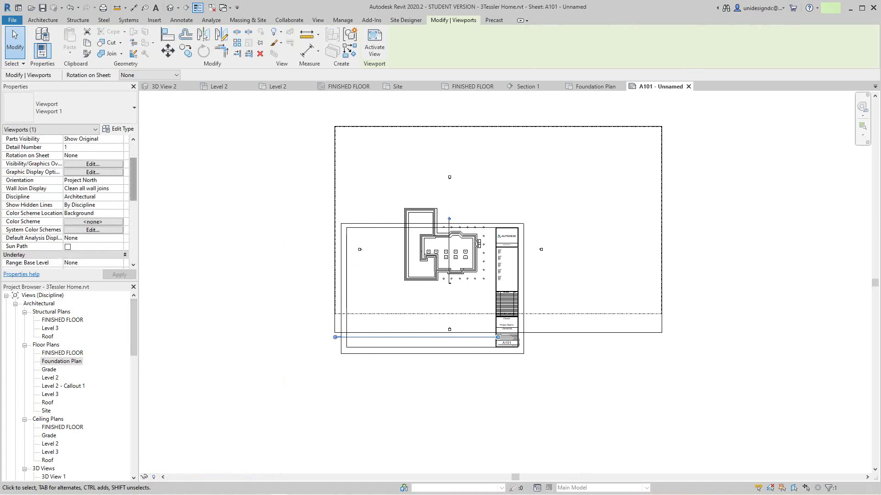
pyautogui.scroll(-1, 69, 202)
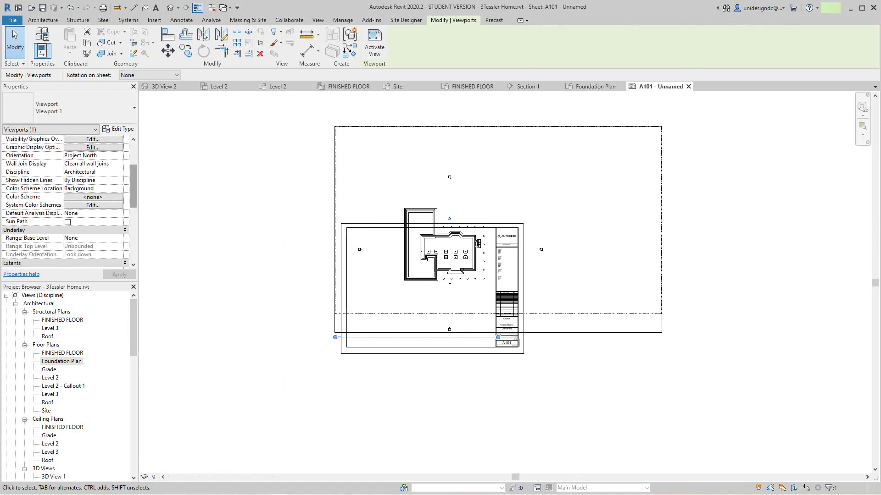
pyautogui.scroll(-2, 69, 202)
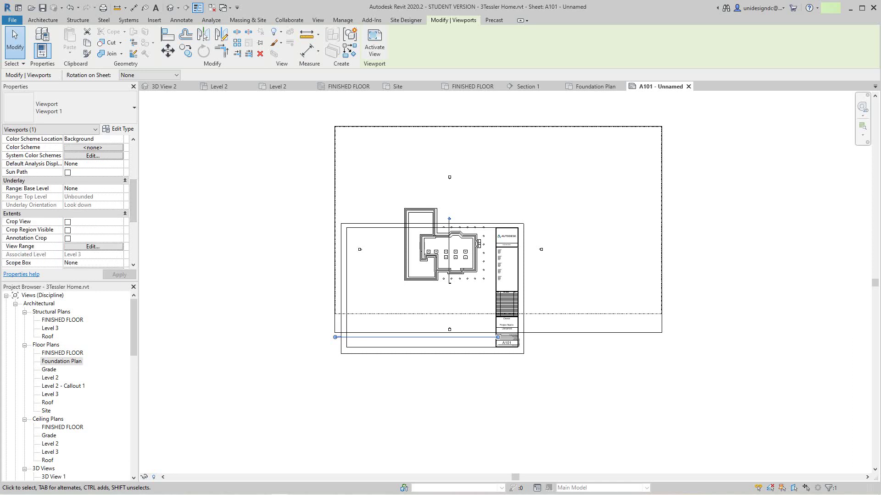
pyautogui.click(68, 222)
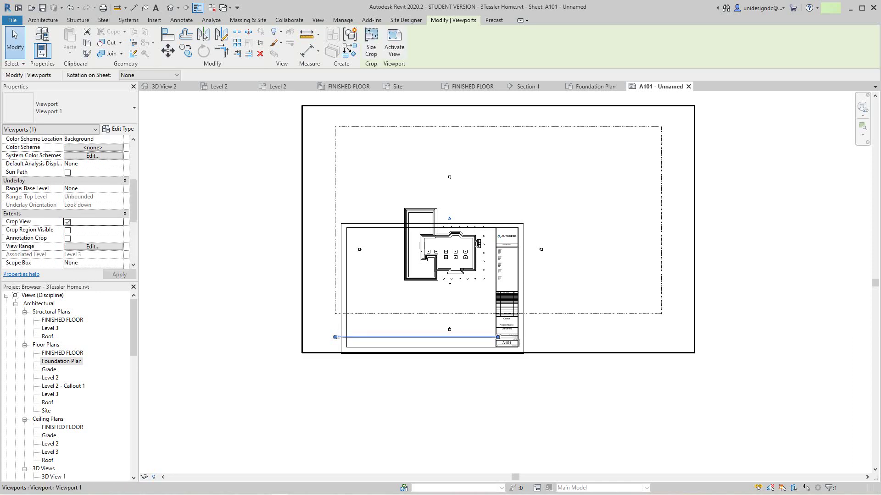
pyautogui.press('Escape')
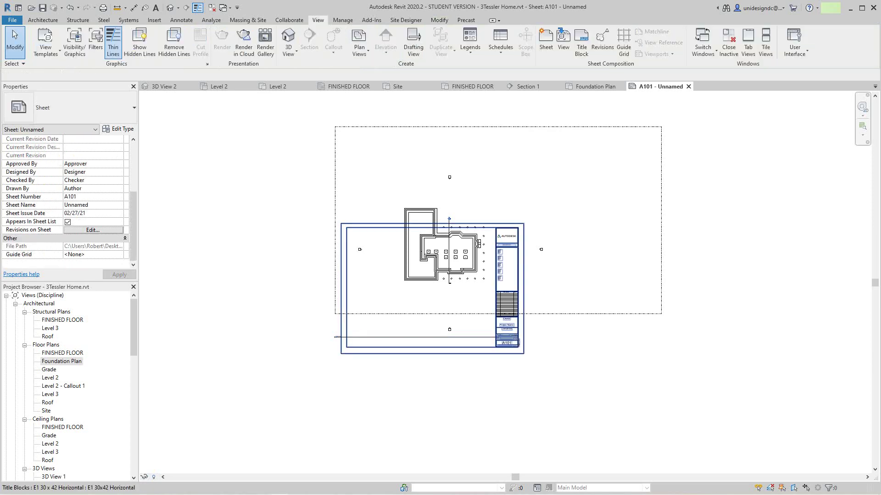
# Step: Activate the Foundation Plan view on the sheet and show its crop region
pyautogui.rightClick(536, 118)
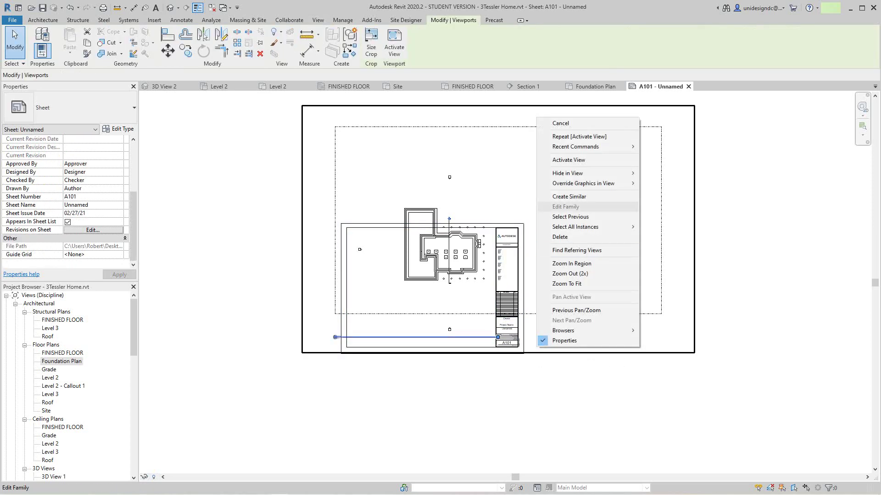
pyautogui.click(568, 160)
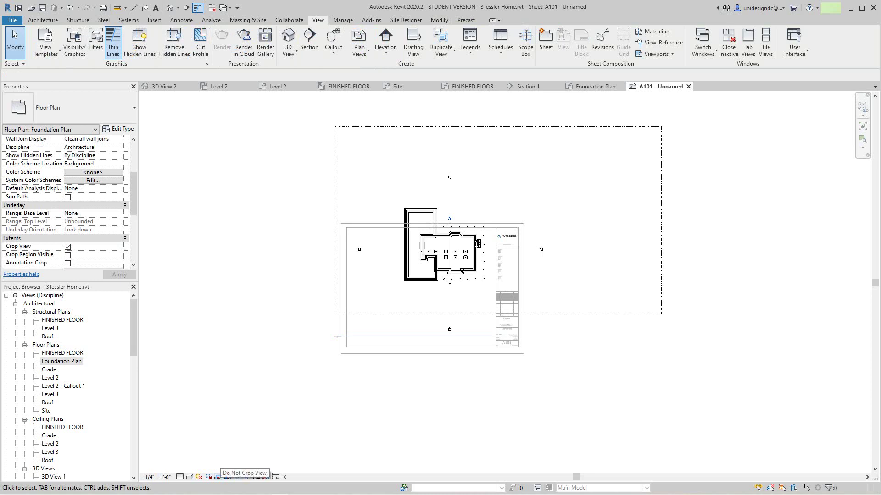
pyautogui.click(227, 477)
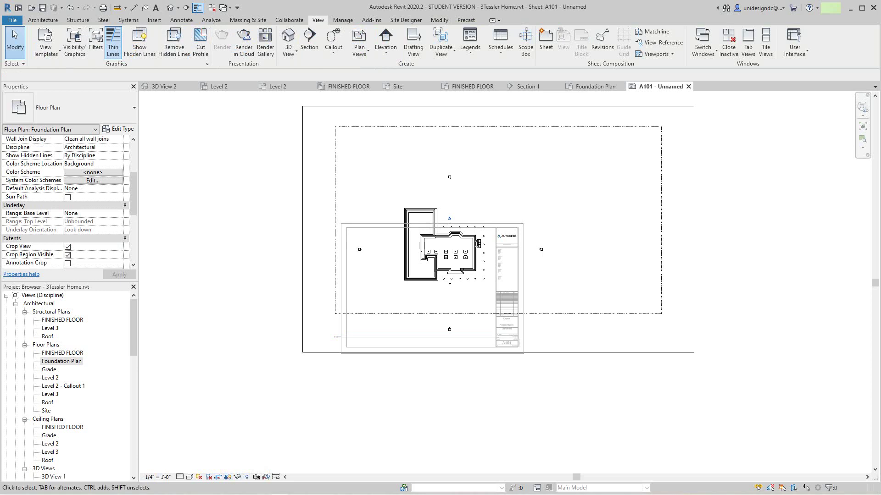
# Step: Pull in all four sides of the crop region closely around the foundation and deactivate the view
pyautogui.moveTo(324, 353); pyautogui.dragTo(306, 381, button='middle')
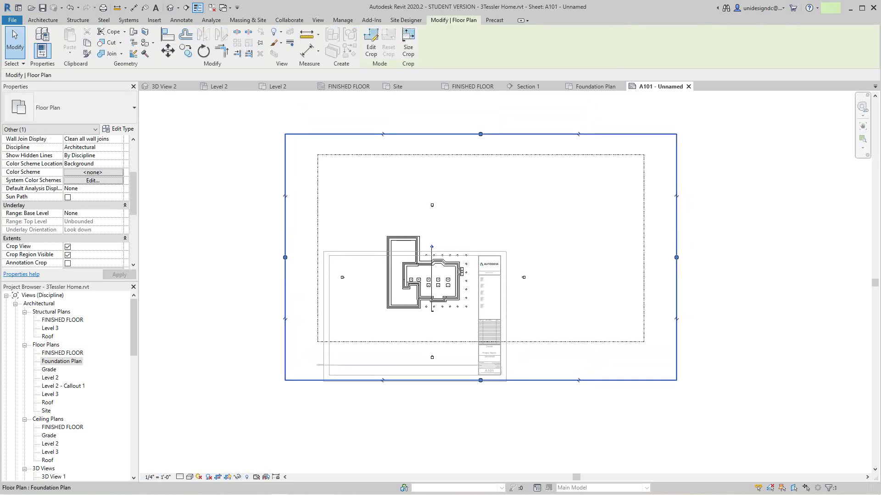
pyautogui.moveTo(285, 257); pyautogui.dragTo(374, 258)
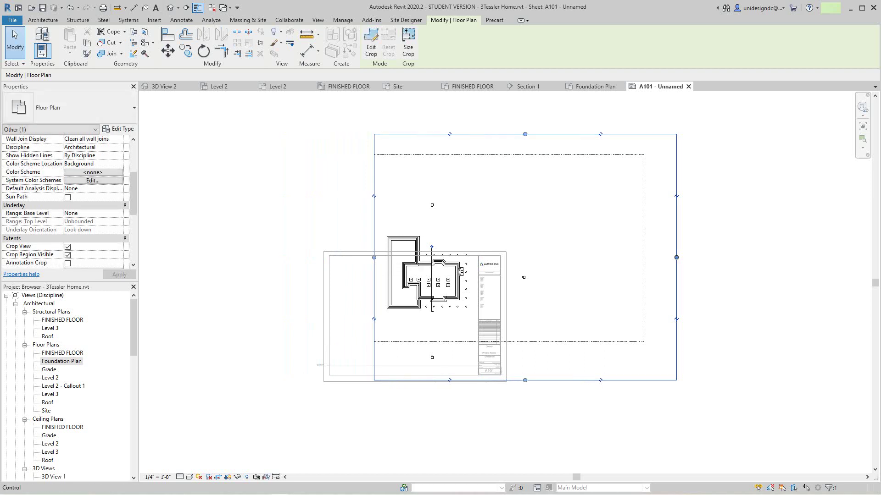
pyautogui.moveTo(677, 257); pyautogui.dragTo(476, 257)
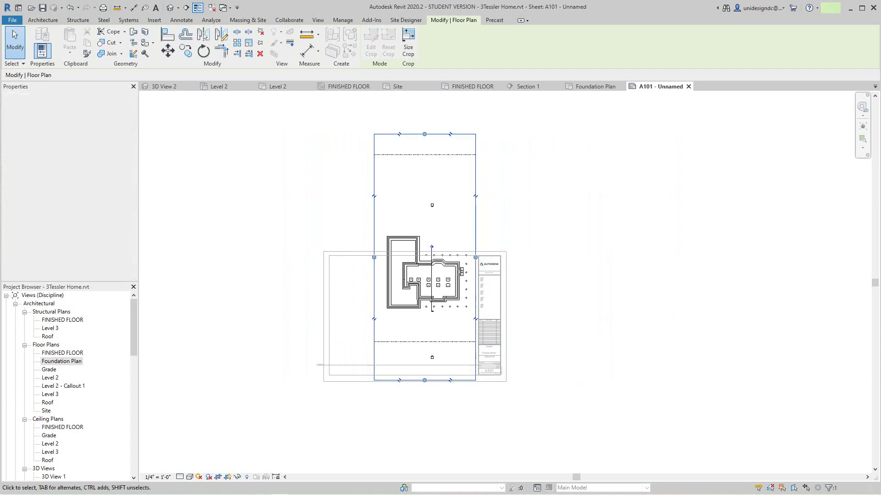
pyautogui.moveTo(424, 134); pyautogui.dragTo(424, 226)
pyautogui.moveTo(425, 380); pyautogui.dragTo(425, 314)
pyautogui.click(503, 233)
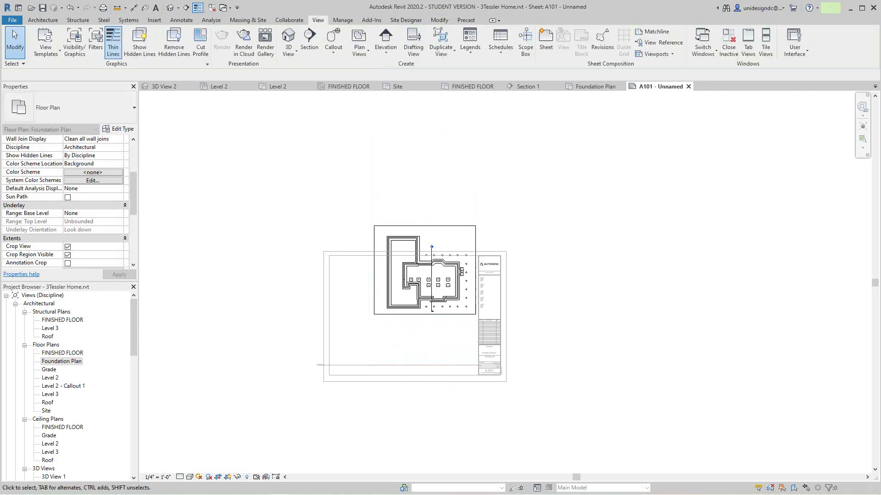
pyautogui.scroll(3, 502, 232)
pyautogui.moveTo(502, 233); pyautogui.dragTo(480, 216, button='middle')
pyautogui.scroll(1, 481, 215)
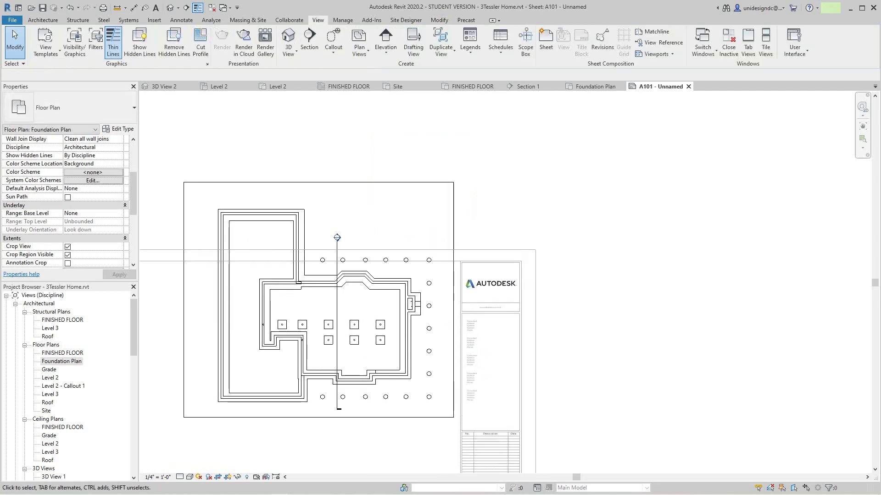
pyautogui.rightClick(533, 188)
pyautogui.click(567, 230)
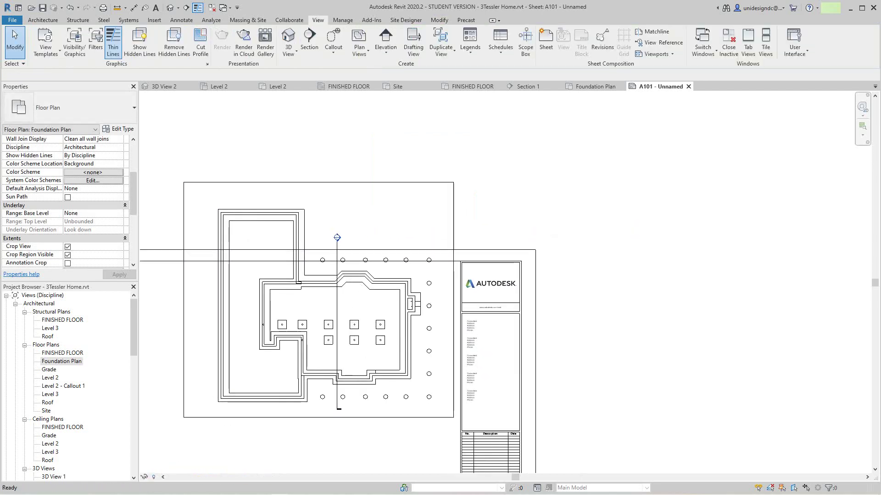
# Step: Move the Foundation Plan viewport inside the title block border, into the sheet's drawing area
pyautogui.scroll(-2, 568, 231)
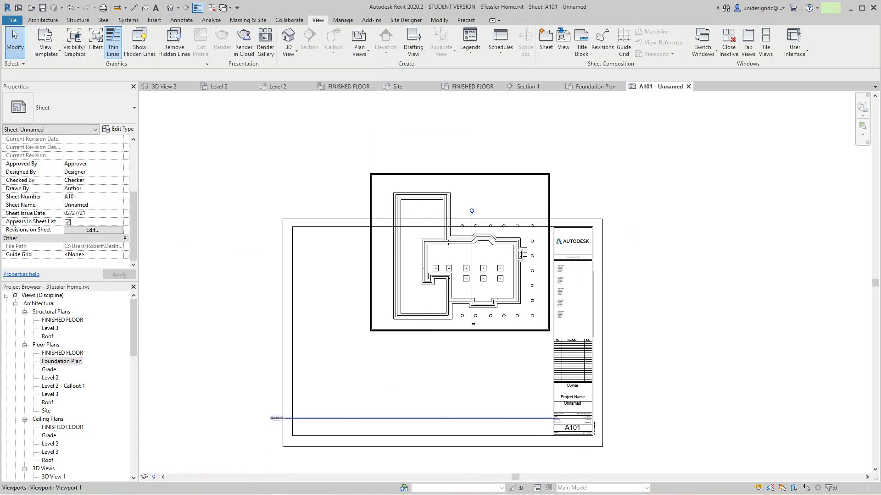
pyautogui.moveTo(460, 253); pyautogui.dragTo(419, 317)
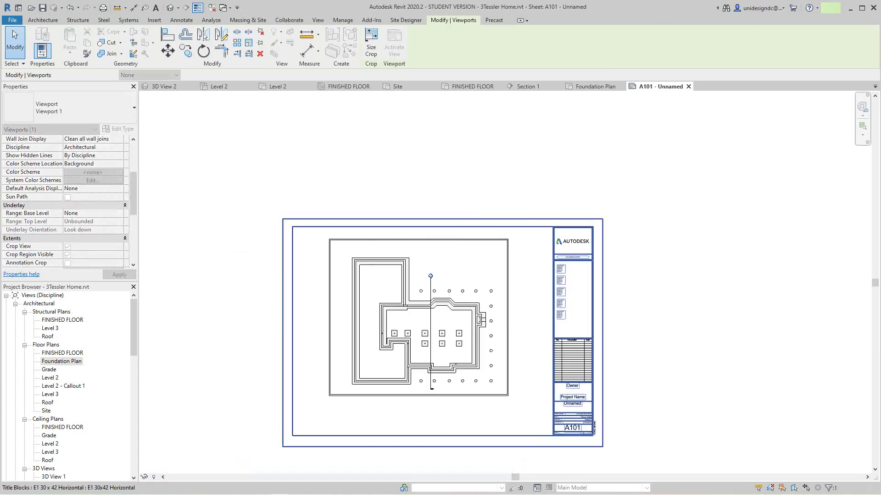
pyautogui.scroll(-1, 594, 215)
pyautogui.moveTo(594, 215); pyautogui.dragTo(586, 185, button='middle')
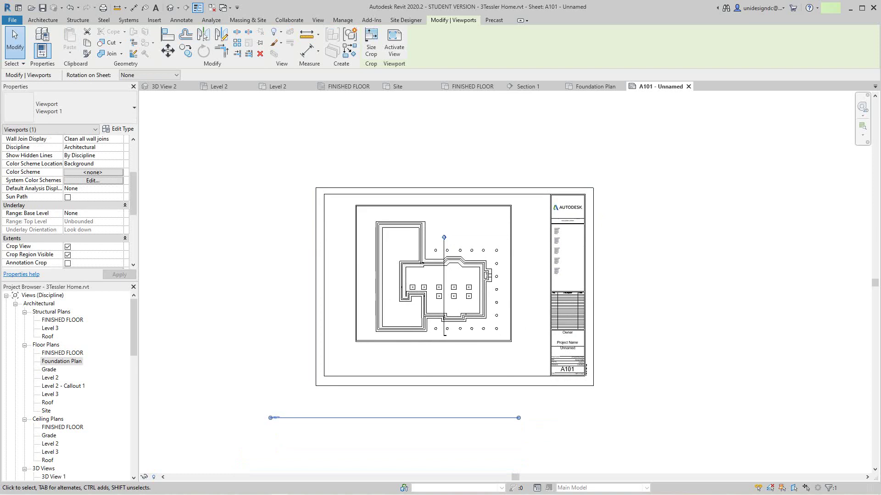
# Step: Shorten the viewport's title line from its far end to little more than the length of the title text
pyautogui.scroll(2, 451, 353)
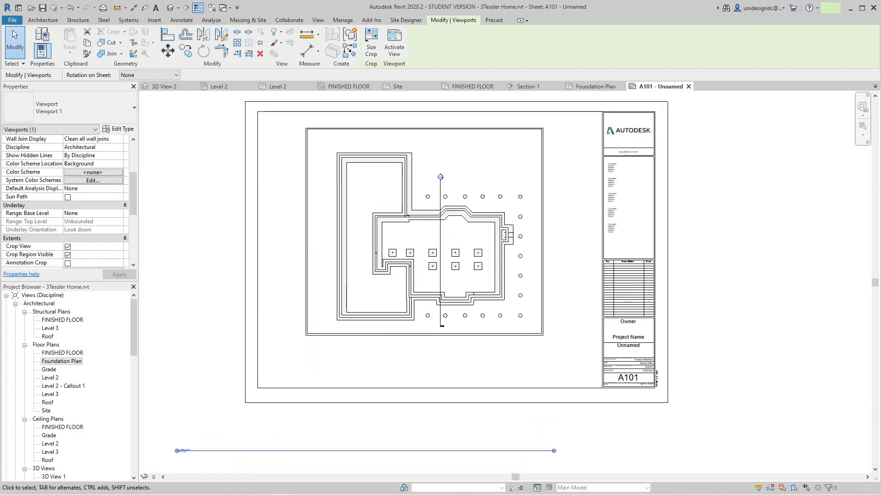
pyautogui.scroll(-1, 444, 426)
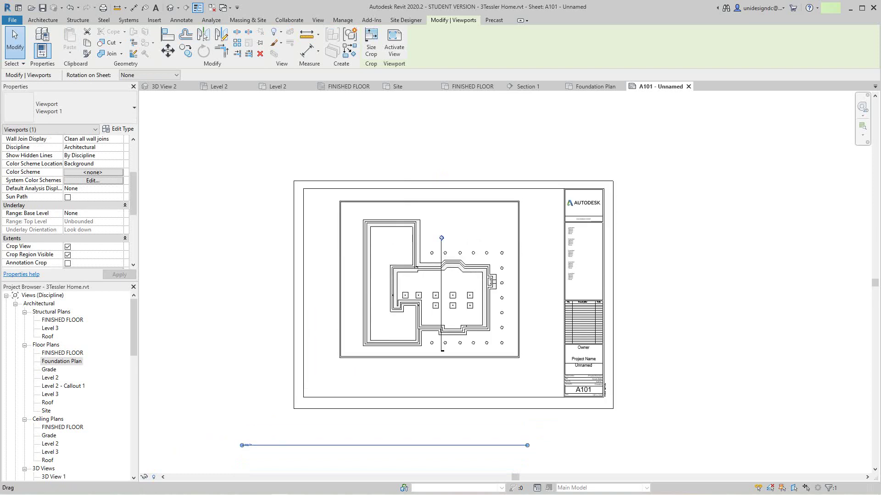
pyautogui.moveTo(527, 445); pyautogui.dragTo(274, 446)
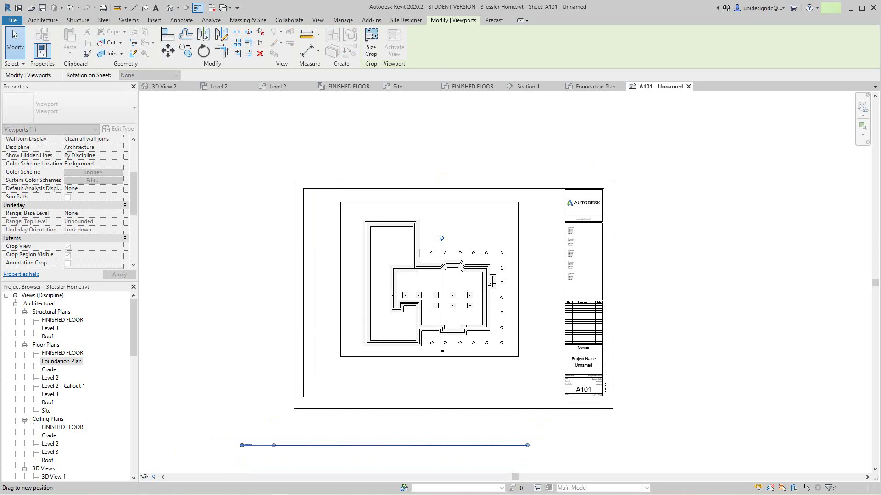
pyautogui.press('Escape')
pyautogui.click(429, 357)
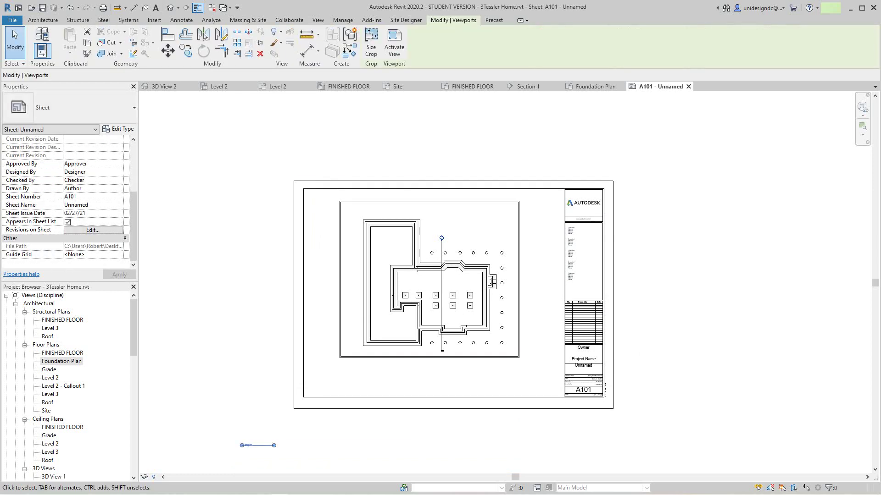
pyautogui.moveTo(429, 280)
pyautogui.mouseDown()
pyautogui.moveTo(476, 228)
pyautogui.moveTo(446, 271)
pyautogui.moveTo(429, 278)
pyautogui.mouseUp()
pyautogui.press('Escape')
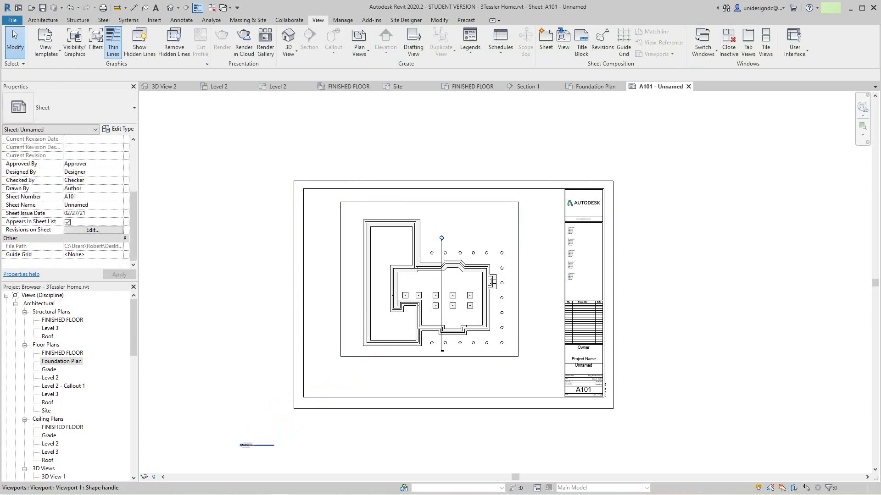
# Step: Move the Foundation Plan view title onto the sheet, just below the lower-left corner of the cropped plan
pyautogui.moveTo(333, 389); pyautogui.dragTo(367, 366)
pyautogui.scroll(8, 363, 367)
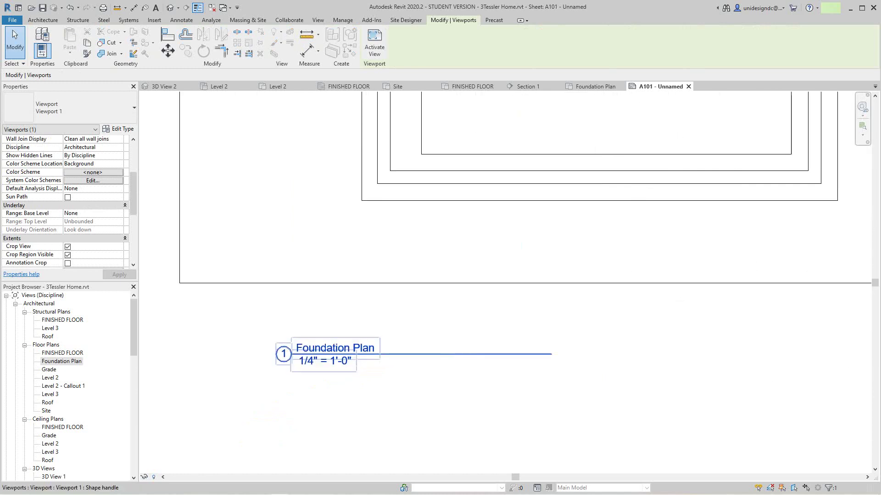
pyautogui.scroll(-8, 393, 368)
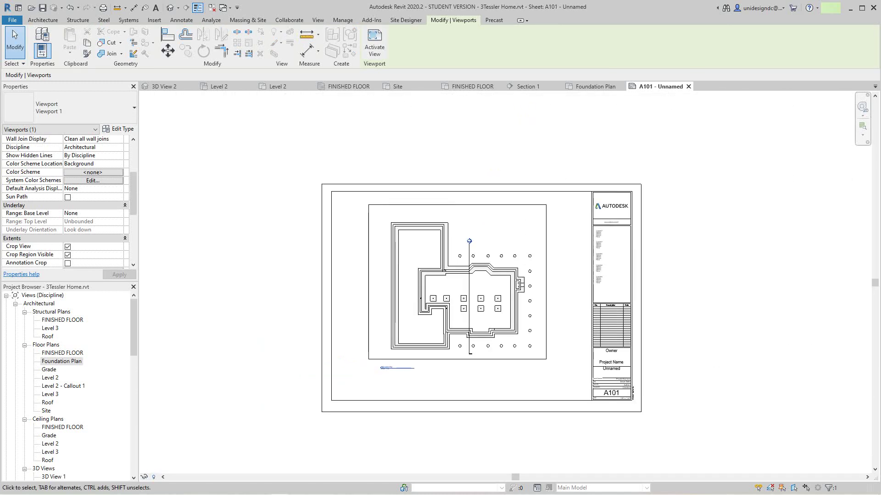
pyautogui.scroll(2, 436, 327)
pyautogui.moveTo(488, 446); pyautogui.dragTo(462, 424, button='middle')
pyautogui.scroll(-2, 467, 430)
pyautogui.press('Escape')
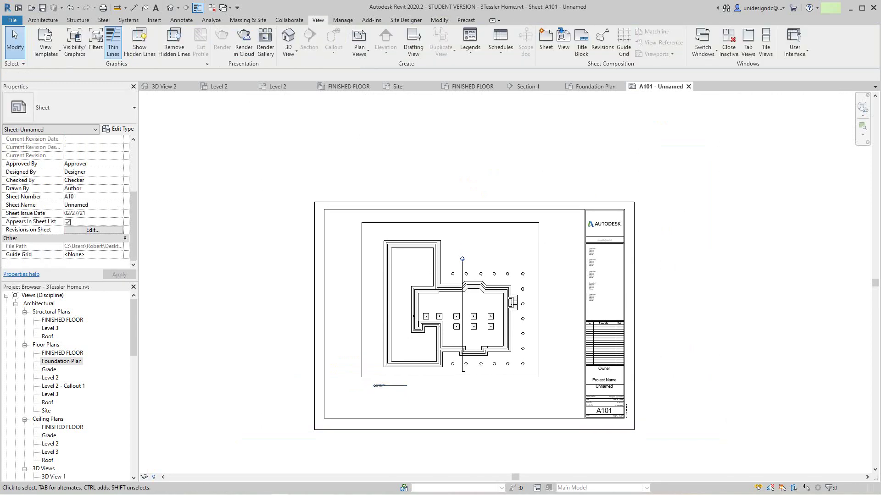
# Step: Shift the Foundation Plan viewport slightly right and down to center it better in the sheet's drawing area
pyautogui.moveTo(450, 300); pyautogui.dragTo(466, 315)
pyautogui.press('Escape')
pyautogui.press('Escape')
pyautogui.scroll(3, 457, 427)
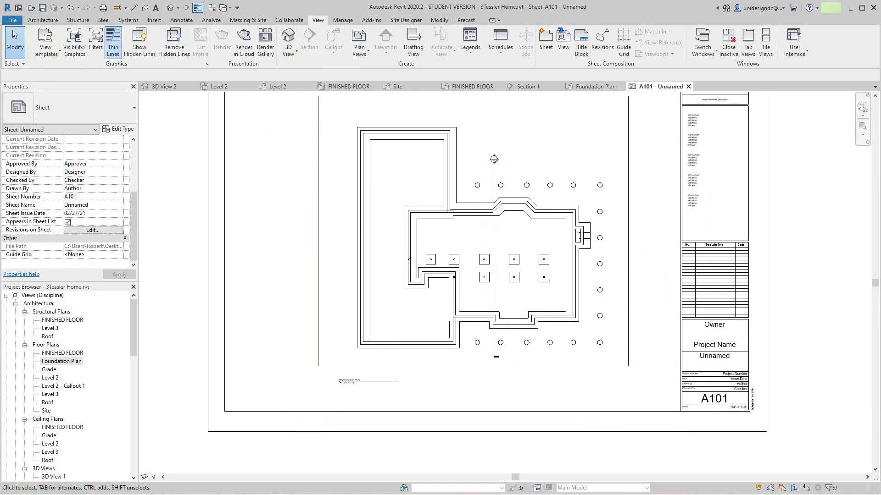
pyautogui.scroll(-3, 465, 388)
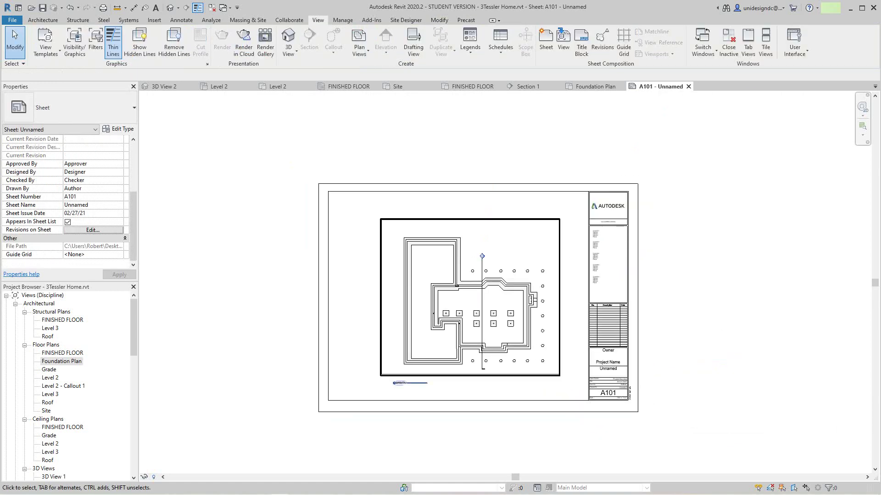
pyautogui.moveTo(464, 387); pyautogui.dragTo(450, 394, button='middle')
pyautogui.scroll(-1, 646, 346)
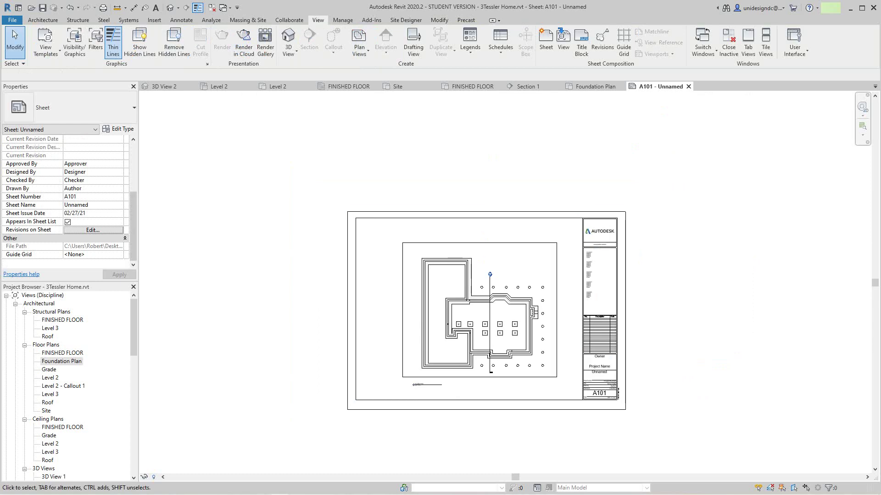
pyautogui.scroll(-2, 248, 294)
pyautogui.scroll(6, 371, 324)
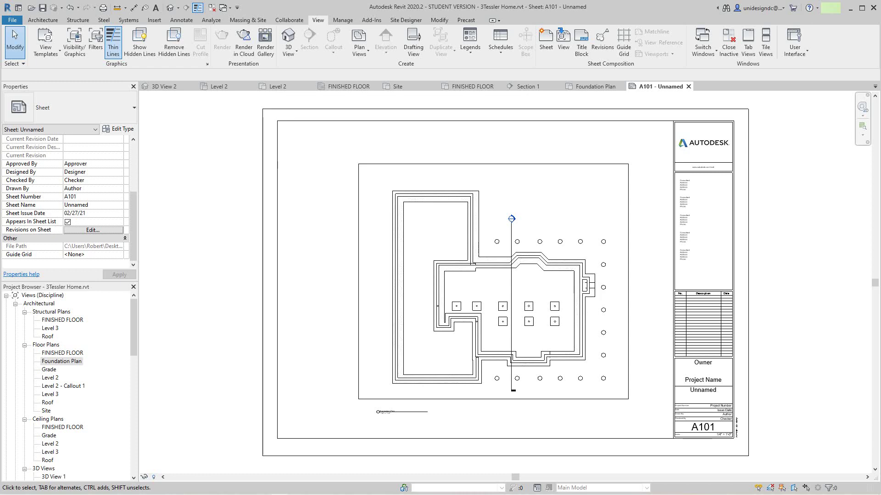
# Step: Create a second sheet, A102, using the E1 30 x 42 Horizontal title block
pyautogui.scroll(-3, 68, 386)
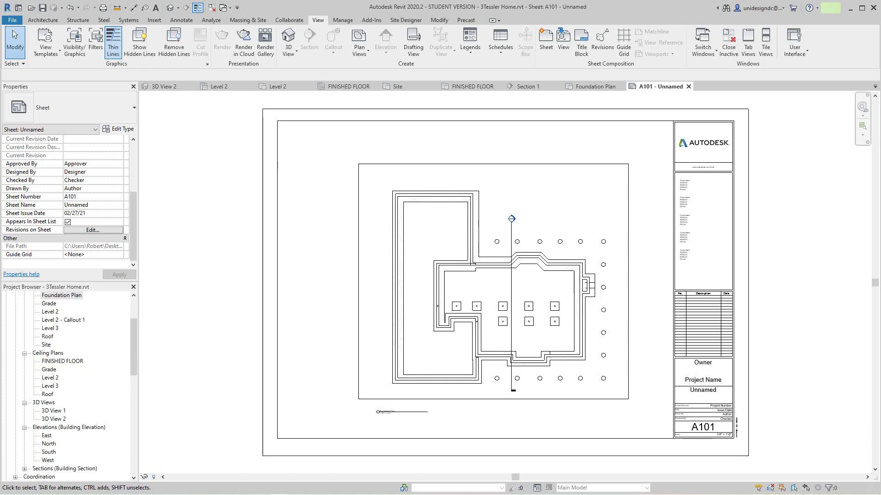
pyautogui.scroll(-2, 72, 385)
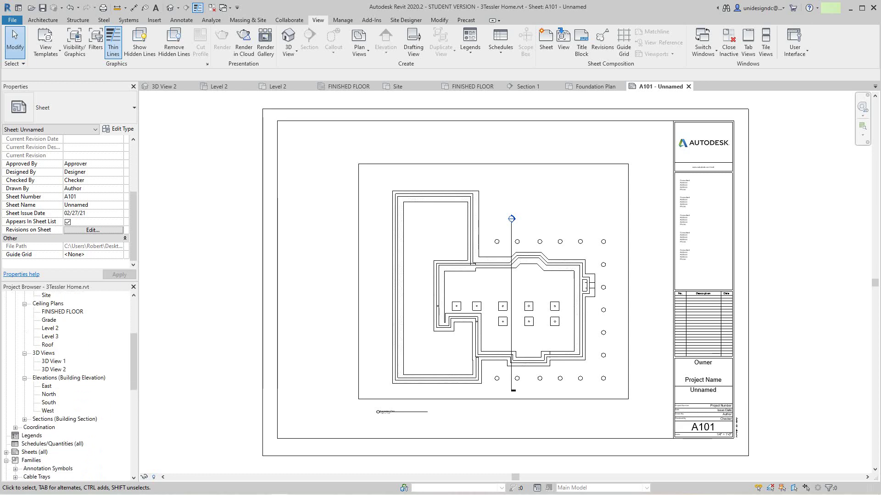
pyautogui.rightClick(35, 453)
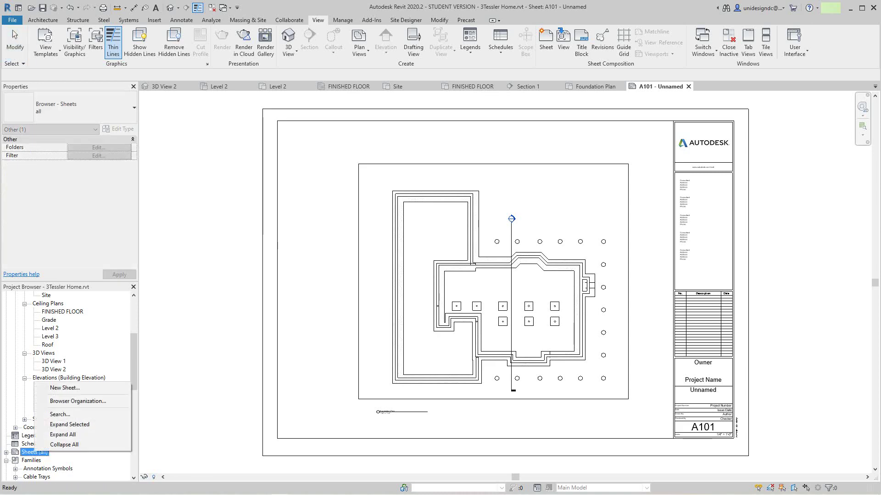
pyautogui.click(64, 388)
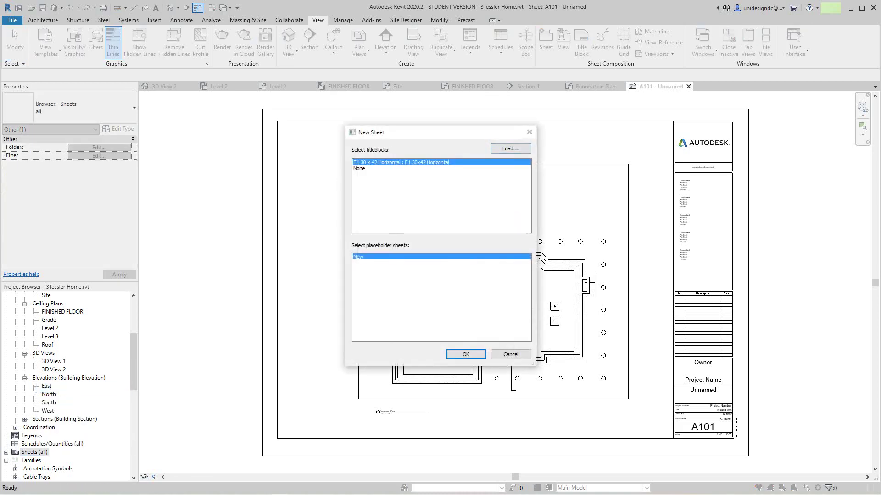
pyautogui.click(511, 149)
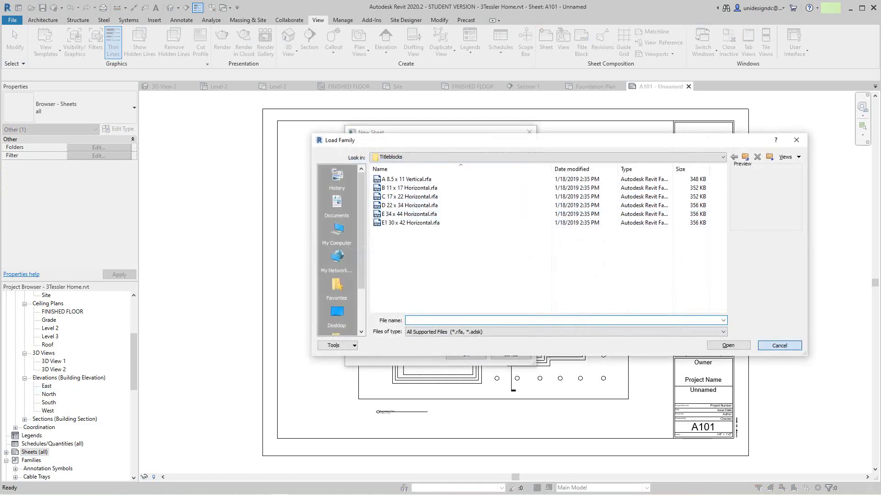
pyautogui.click(779, 346)
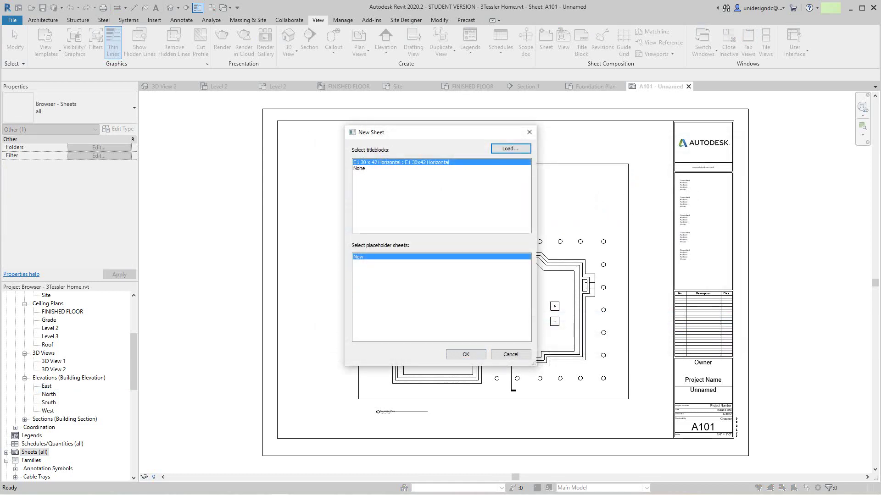
pyautogui.click(465, 354)
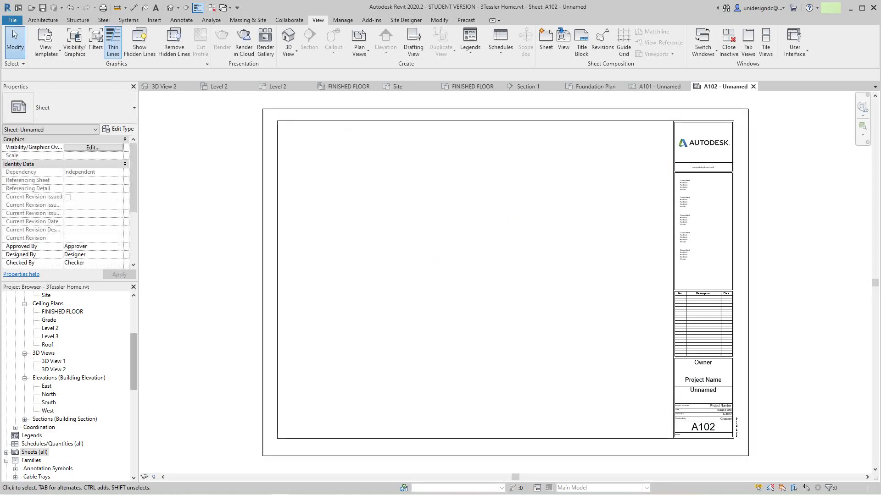
# Step: Duplicate the FINISHED FLOOR view under Floor Plans with its detailing
pyautogui.scroll(3, 69, 386)
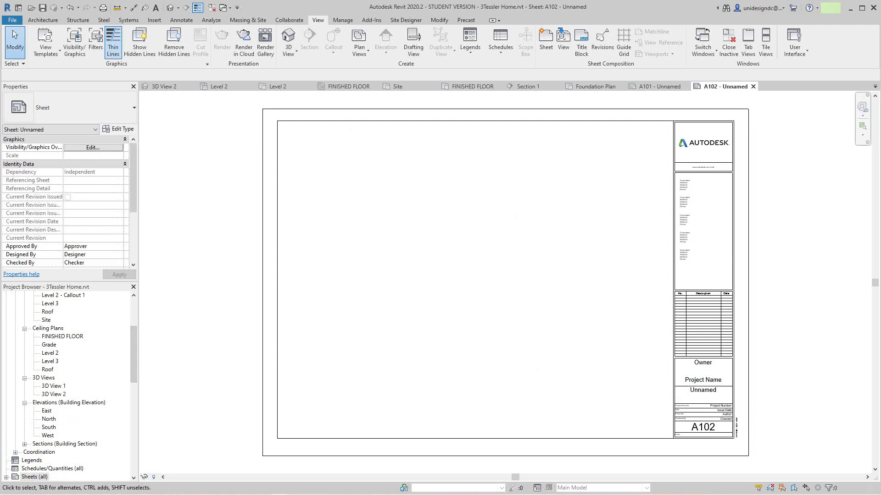
pyautogui.scroll(10, 69, 386)
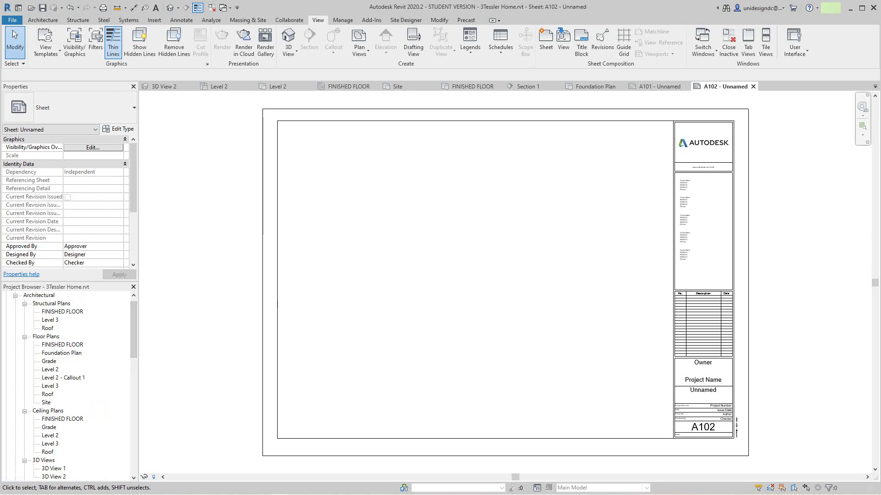
pyautogui.rightClick(71, 345)
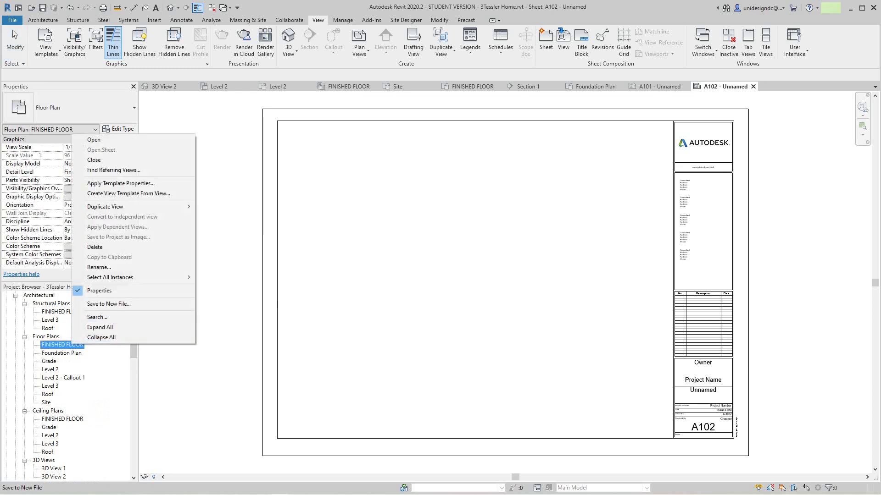
pyautogui.moveTo(137, 207)
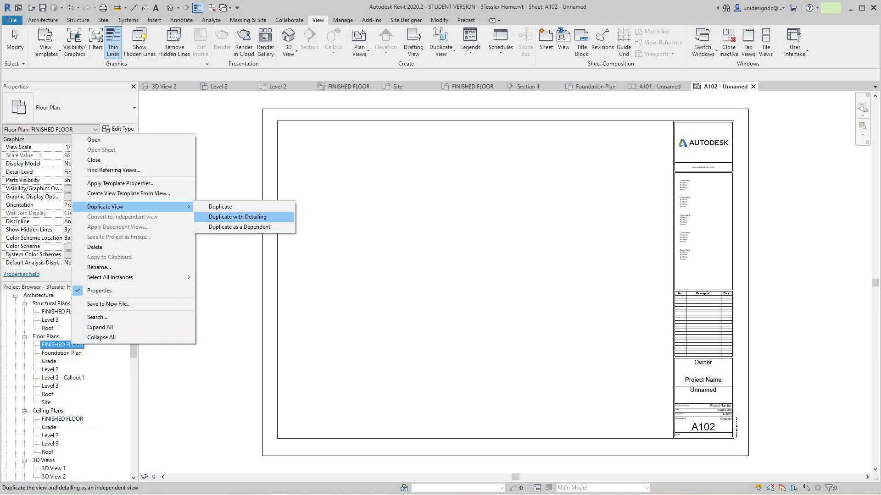
pyautogui.click(237, 217)
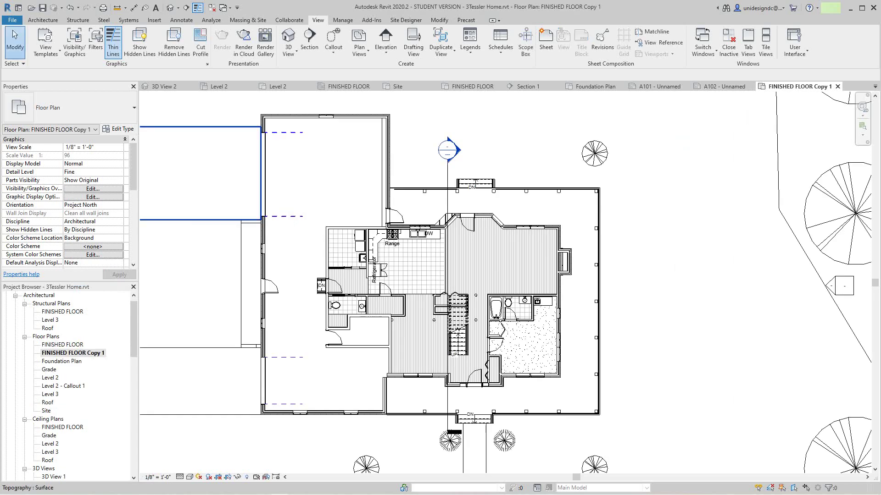
# Step: Rename the duplicated FINISHED FLOOR plan view as "First Florr Plan"
pyautogui.scroll(-1, 327, 286)
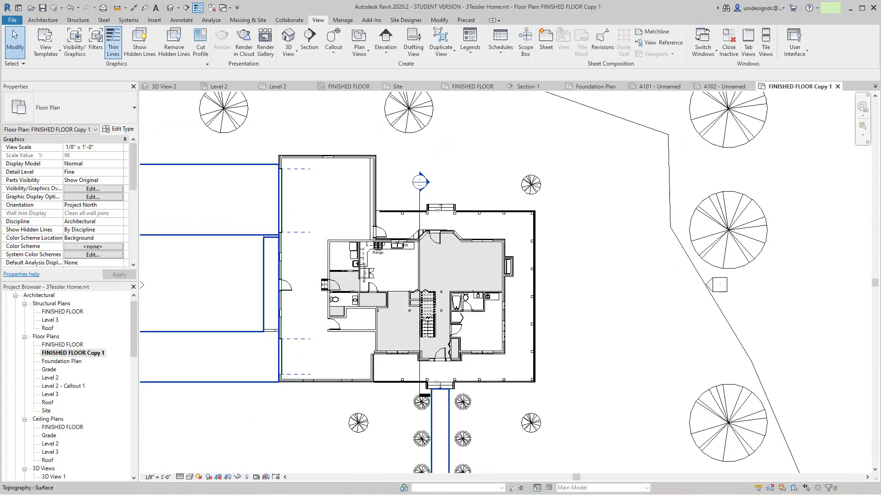
pyautogui.rightClick(82, 352)
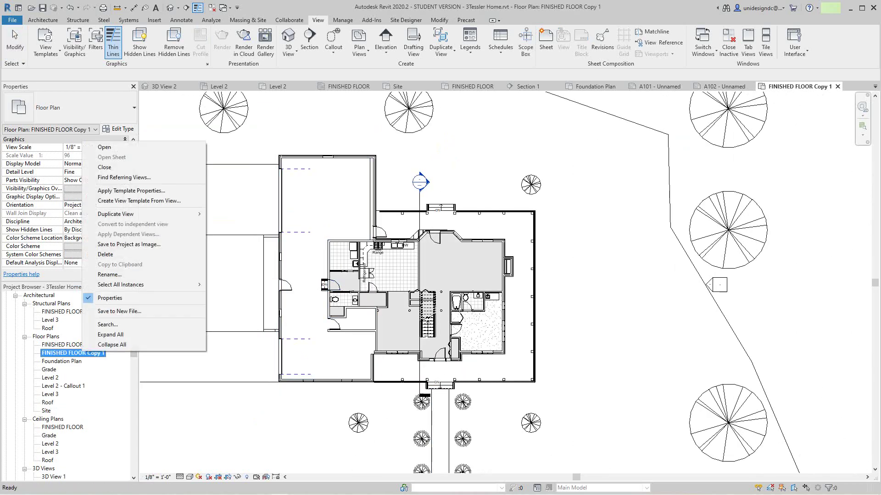
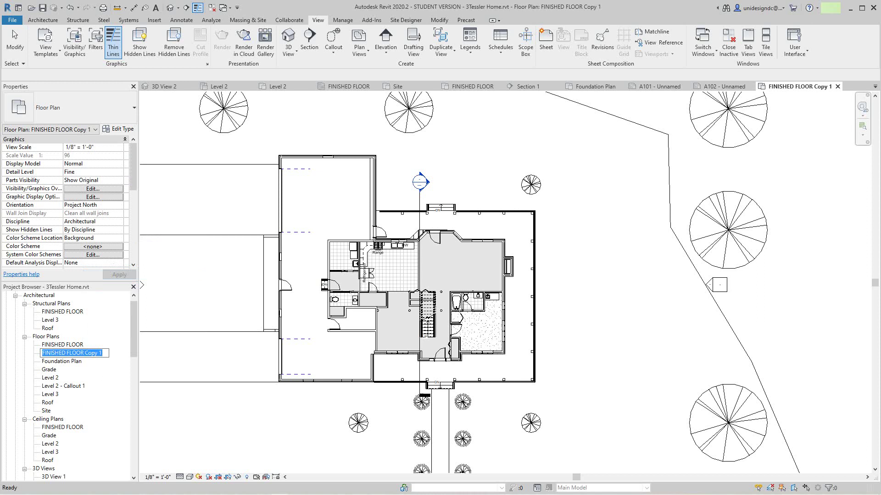
pyautogui.write('First Florr Plan')
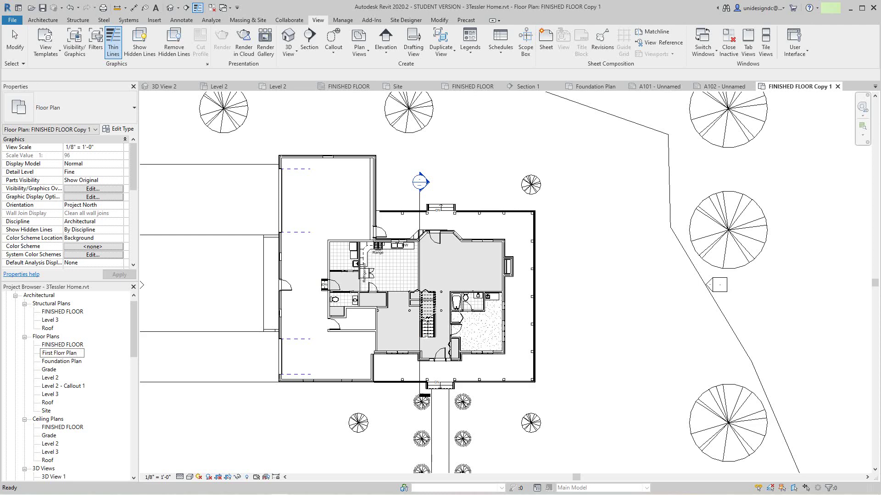
pyautogui.press('Return')
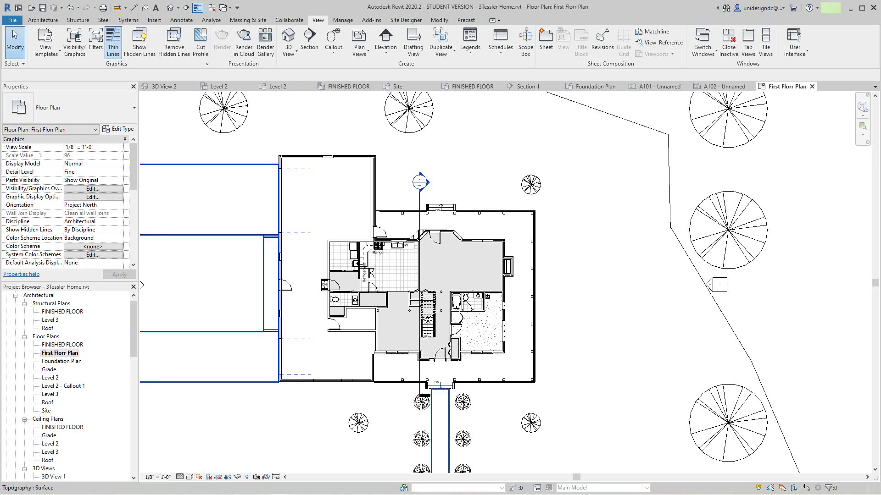
# Step: Expand the project's list of sheets and open sheet A102
pyautogui.scroll(-4, 214, 426)
pyautogui.scroll(-1, 207, 420)
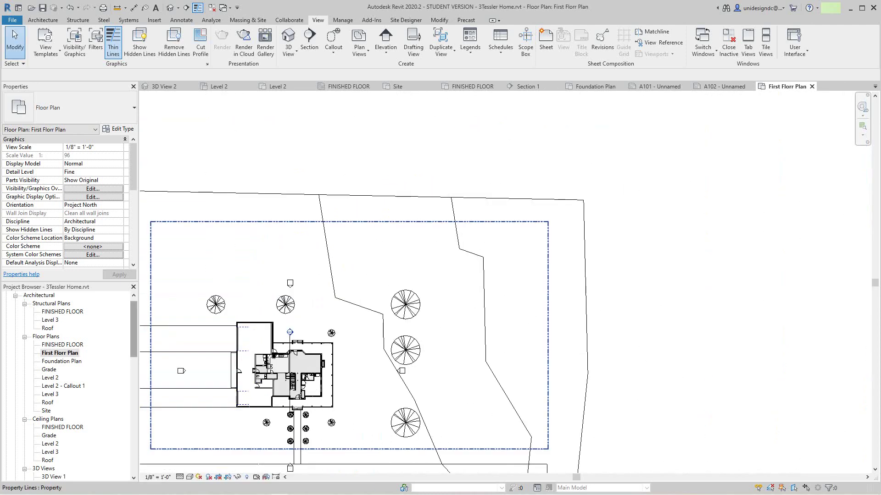
pyautogui.scroll(-5, 69, 385)
pyautogui.scroll(-2, 69, 385)
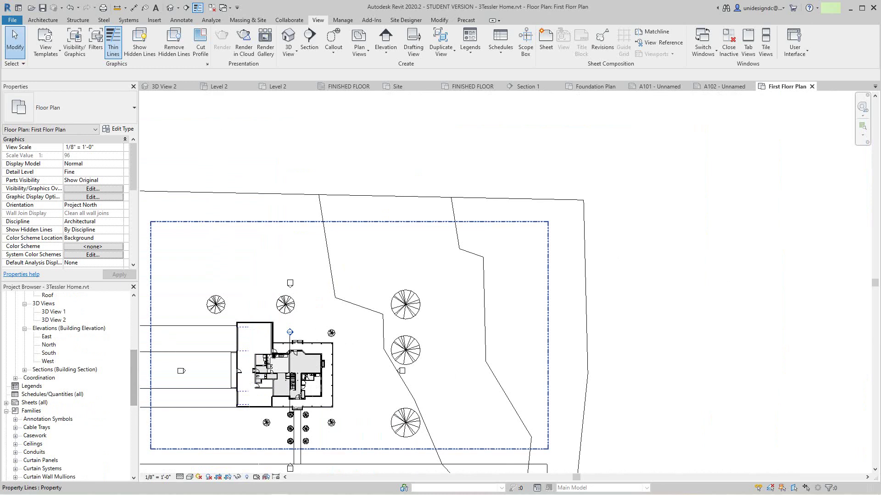
pyautogui.click(6, 402)
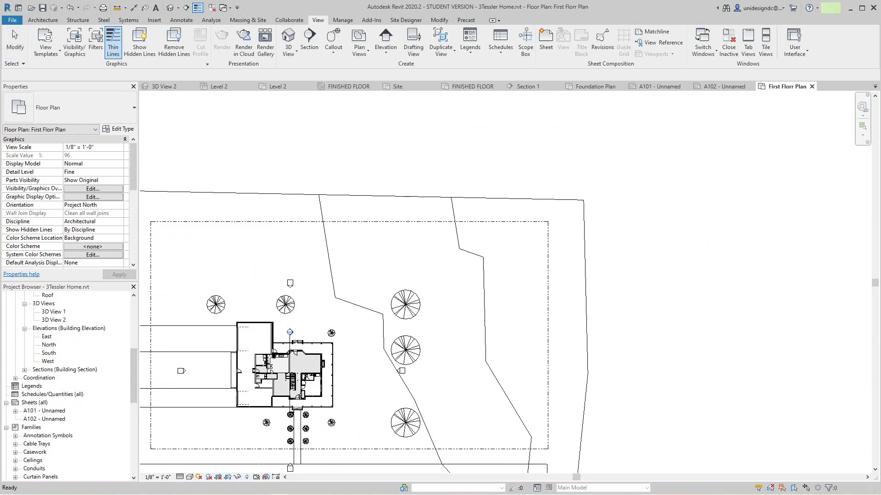
pyautogui.doubleClick(45, 420)
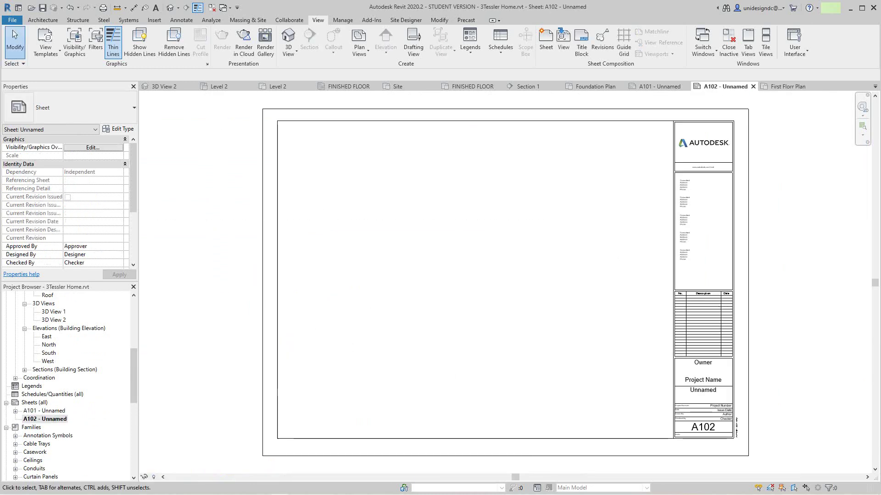
# Step: Correct the misspelled name of the duplicated floor plan view to "First Floor Plan"
pyautogui.scroll(7, 69, 386)
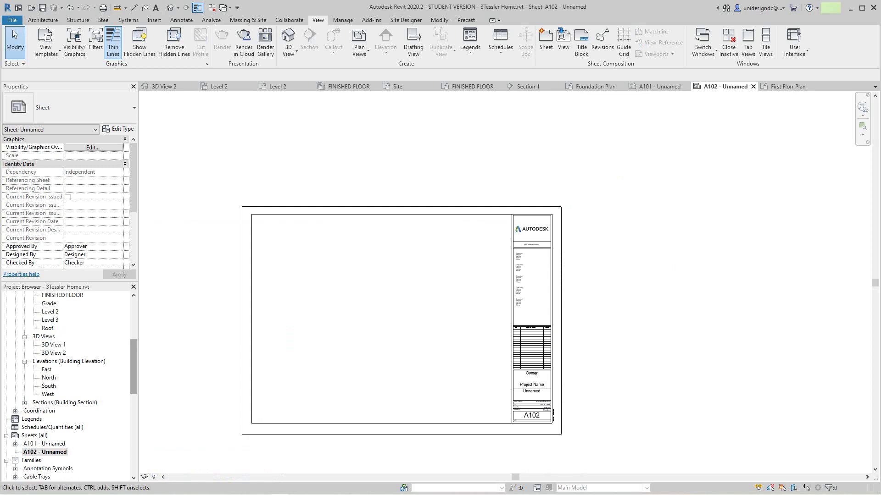
pyautogui.scroll(1, 165, 369)
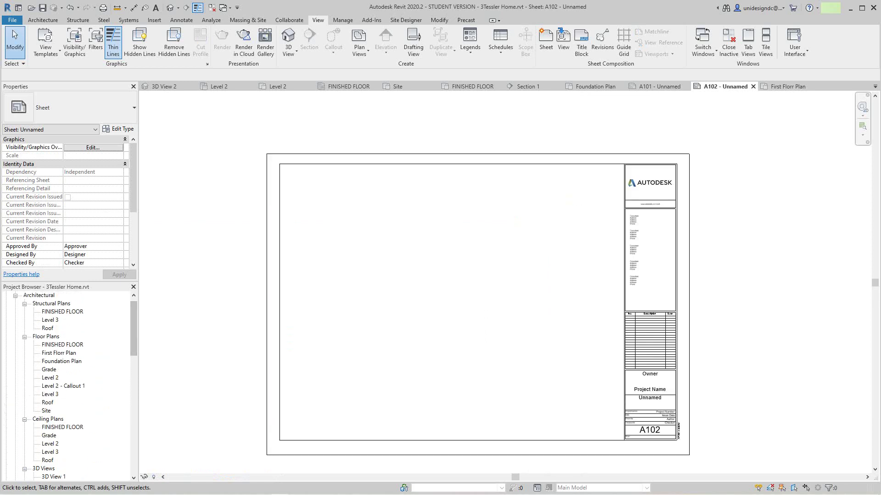
pyautogui.rightClick(59, 353)
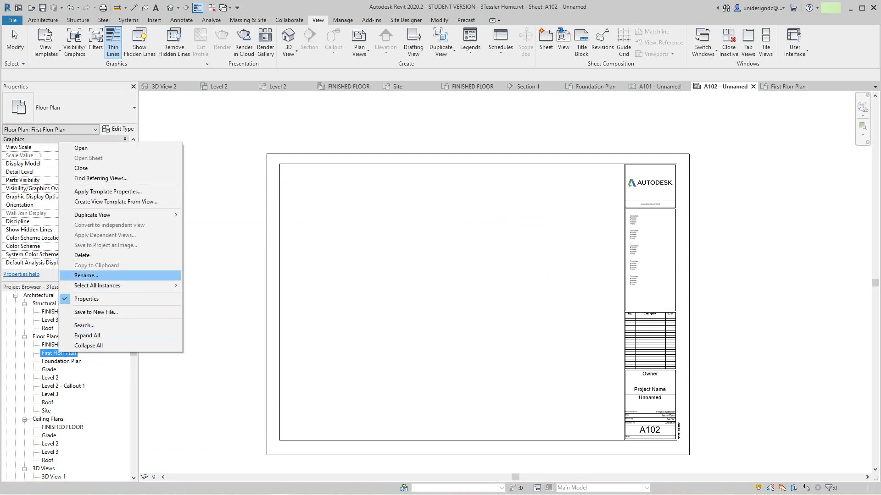
pyautogui.click(86, 276)
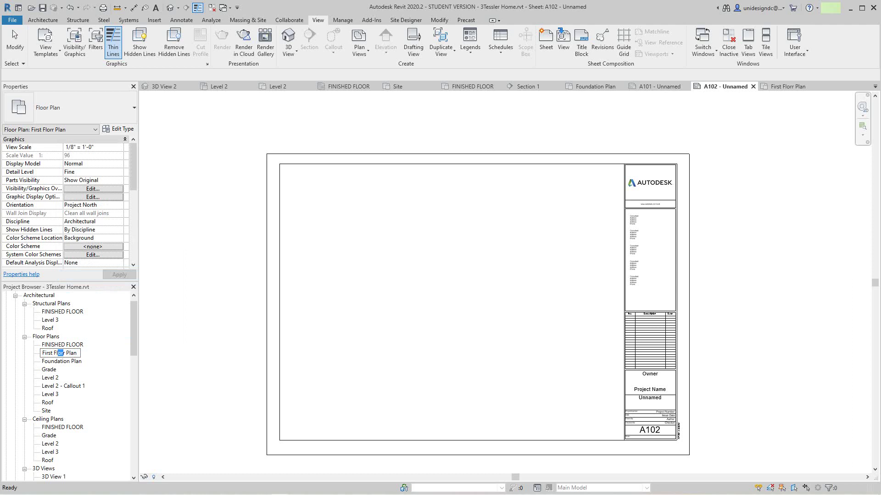
pyautogui.press('Return')
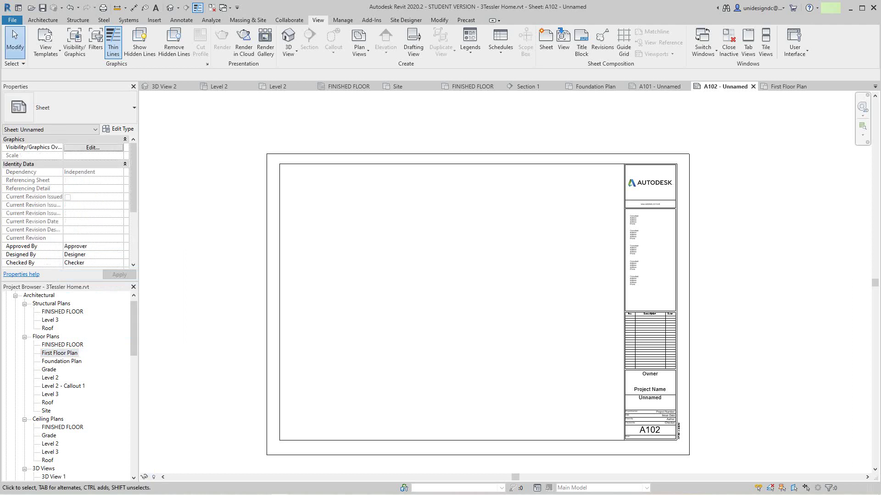
# Step: Place the First Floor Plan view on sheet A102, roughly over the title block's drawing area
pyautogui.click(59, 352)
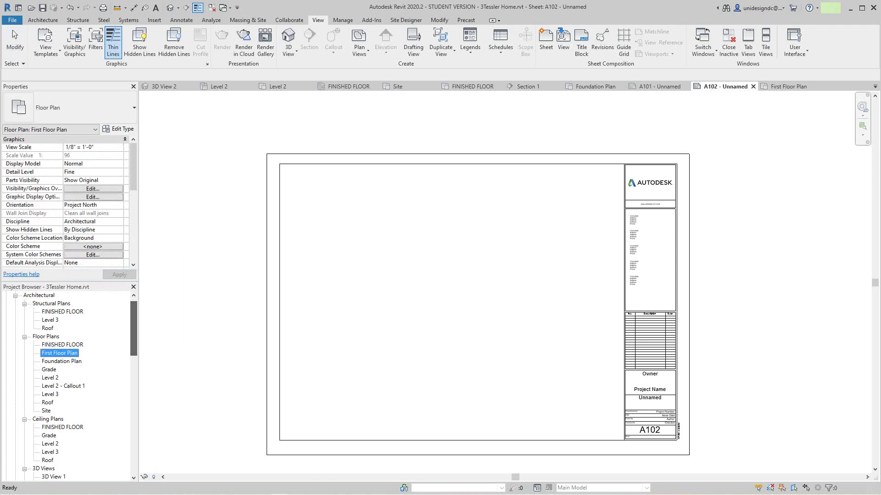
pyautogui.click(73, 353)
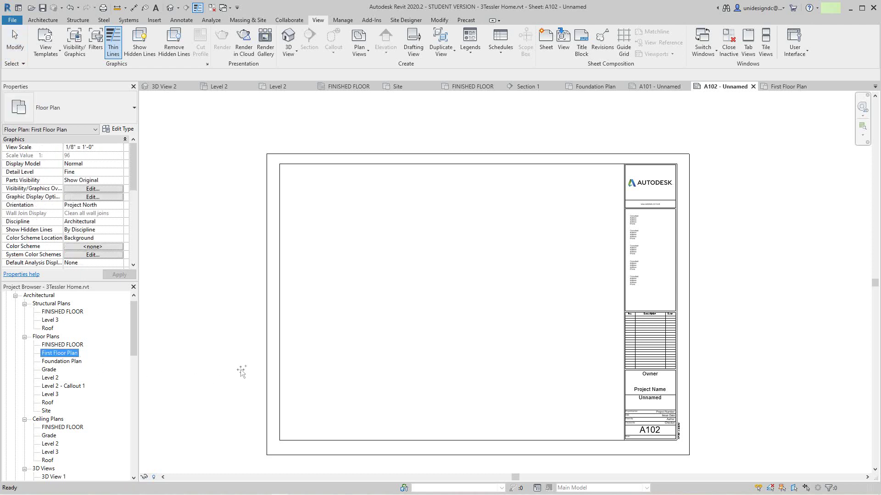
pyautogui.moveTo(374, 311); pyautogui.dragTo(374, 310)
pyautogui.scroll(-5, 388, 303)
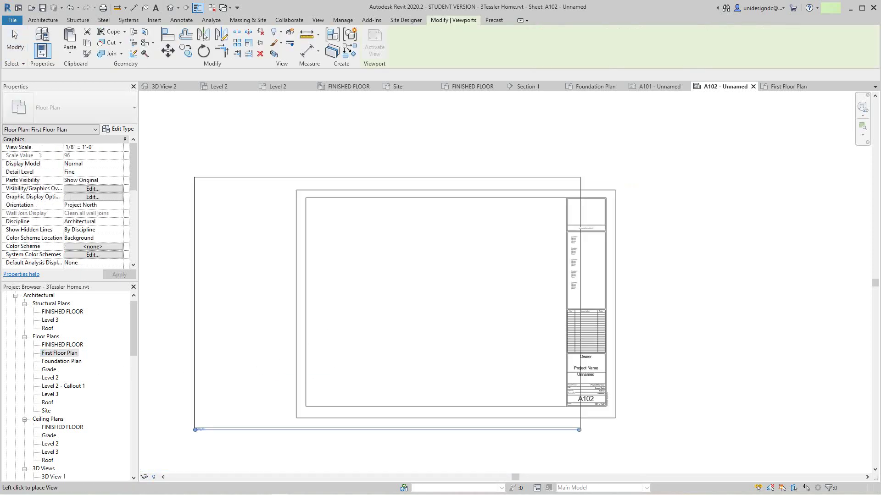
pyautogui.click(420, 288)
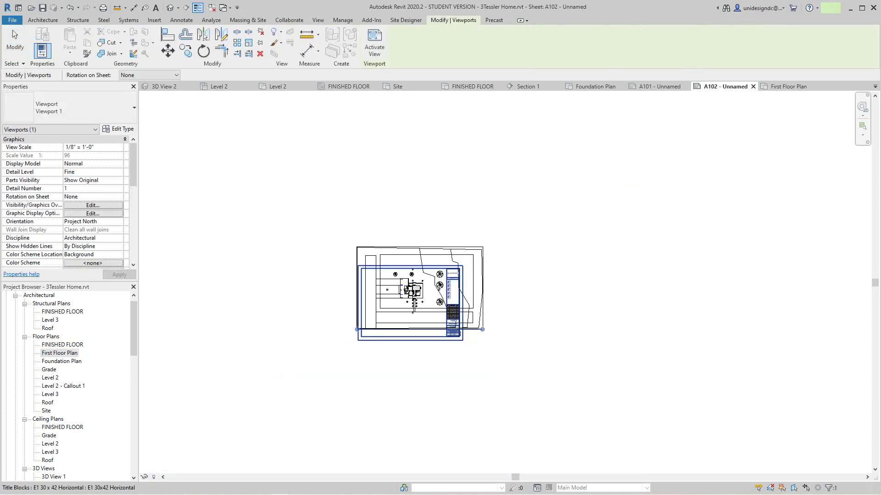
# Step: Activate the First Floor Plan viewport on sheet A102 so the plan can be edited in place
pyautogui.scroll(2, 405, 319)
pyautogui.scroll(3, 399, 263)
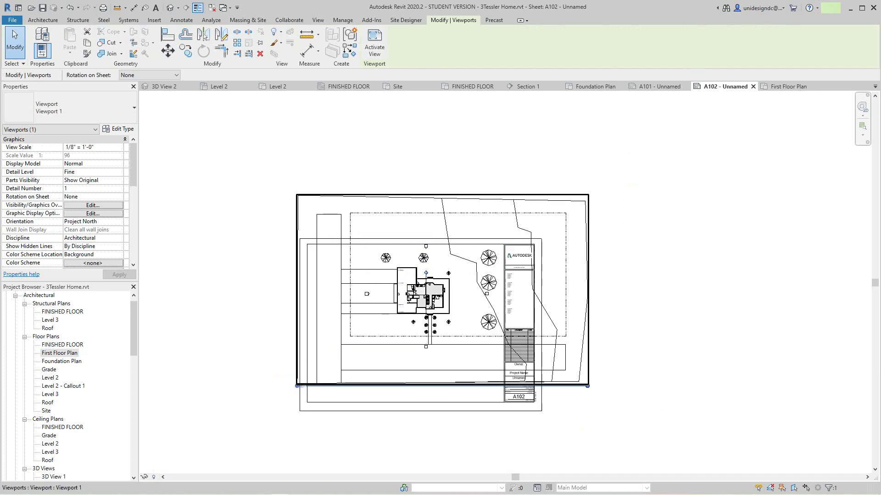
pyautogui.rightClick(337, 204)
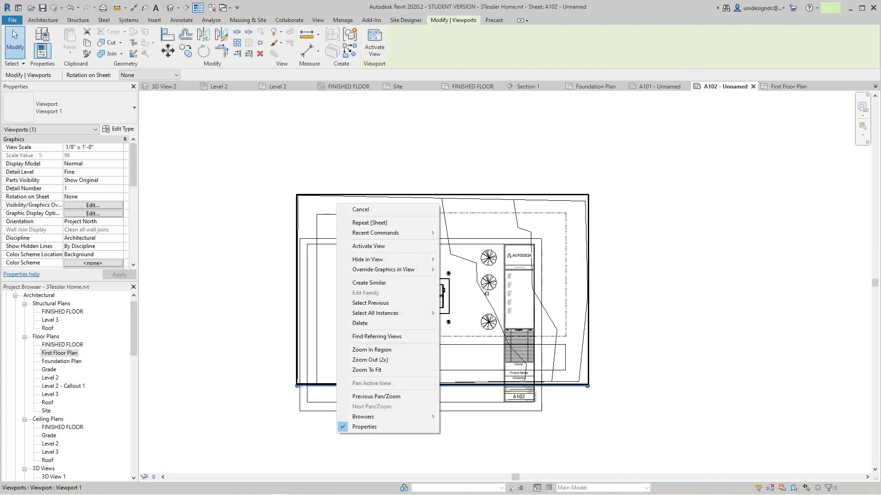
pyautogui.click(367, 247)
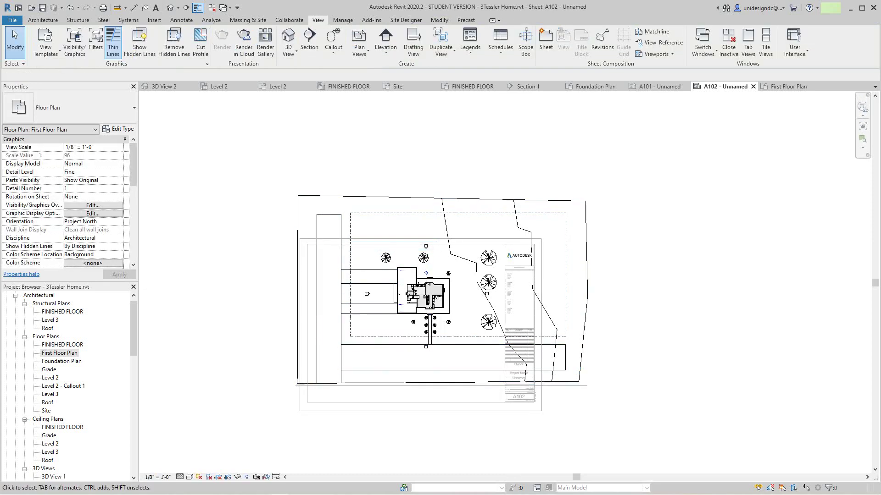
pyautogui.scroll(-2, 314, 384)
pyautogui.scroll(-1, 307, 383)
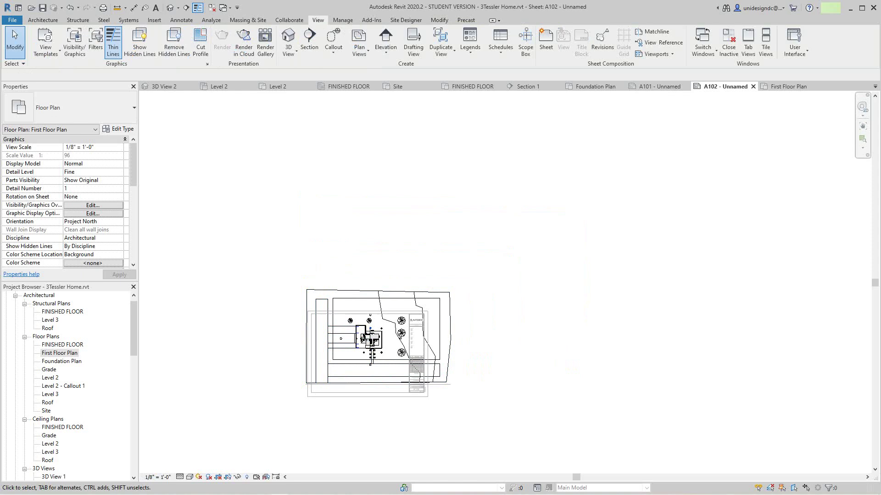
pyautogui.scroll(3, 337, 383)
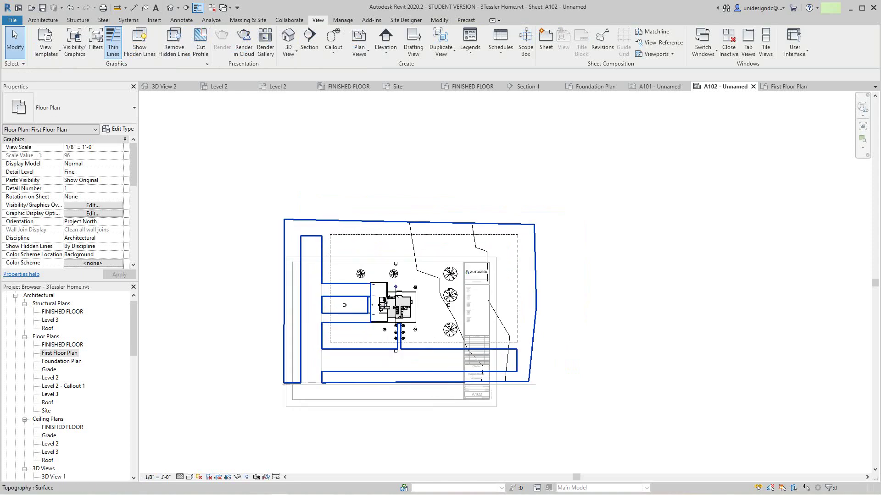
pyautogui.scroll(-2, 335, 383)
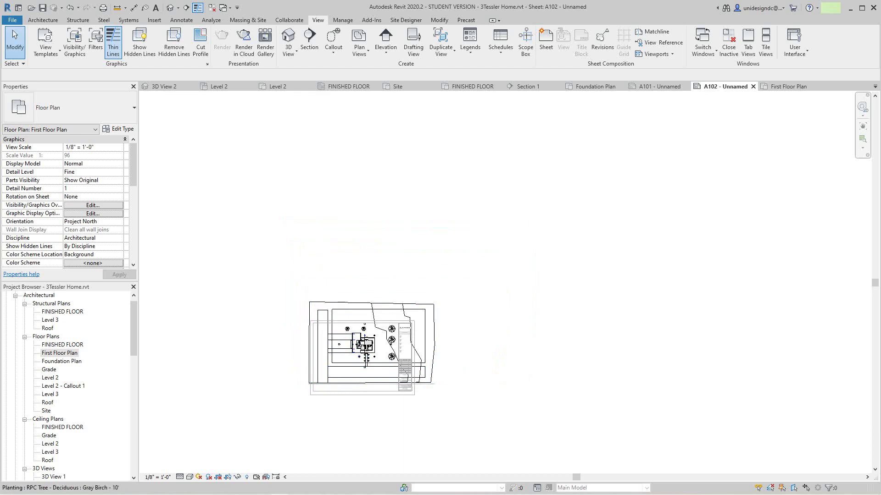
pyautogui.scroll(3, 369, 358)
pyautogui.scroll(-1, 331, 347)
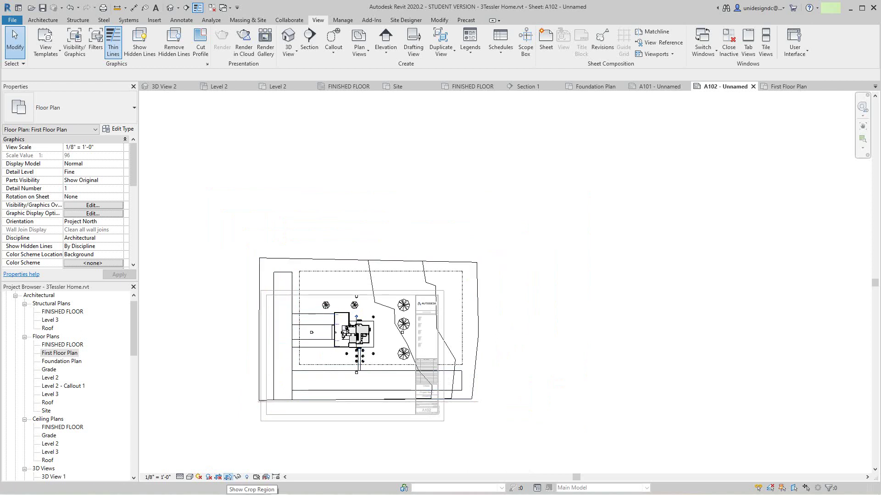
# Step: Show the First Floor Plan's crop region and pull all four of its edges in closely around the house
pyautogui.click(237, 349)
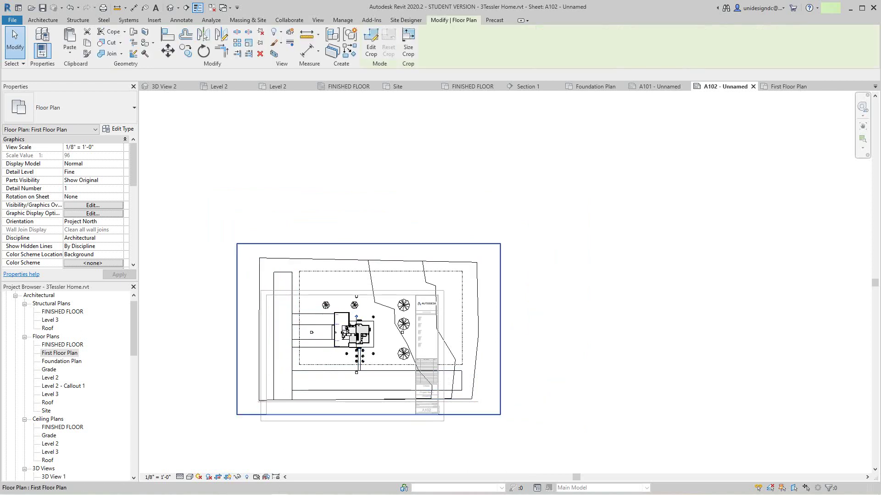
pyautogui.moveTo(261, 329); pyautogui.dragTo(330, 329)
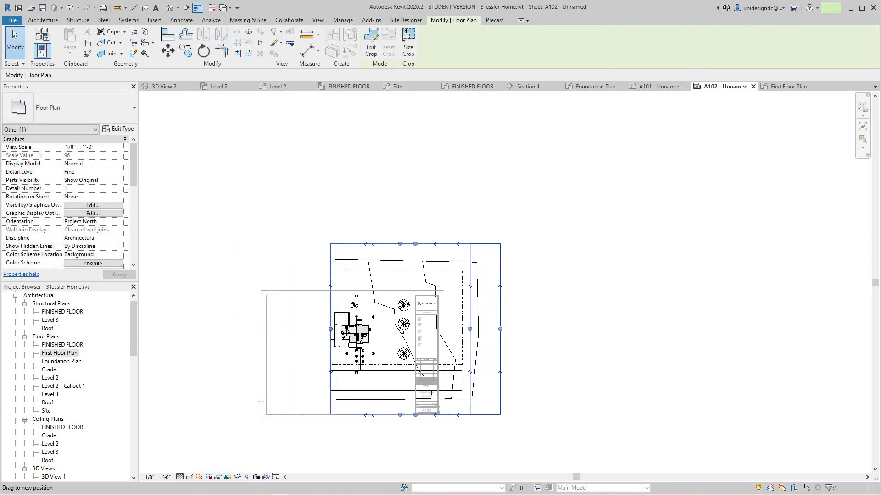
pyautogui.moveTo(469, 329); pyautogui.dragTo(376, 329)
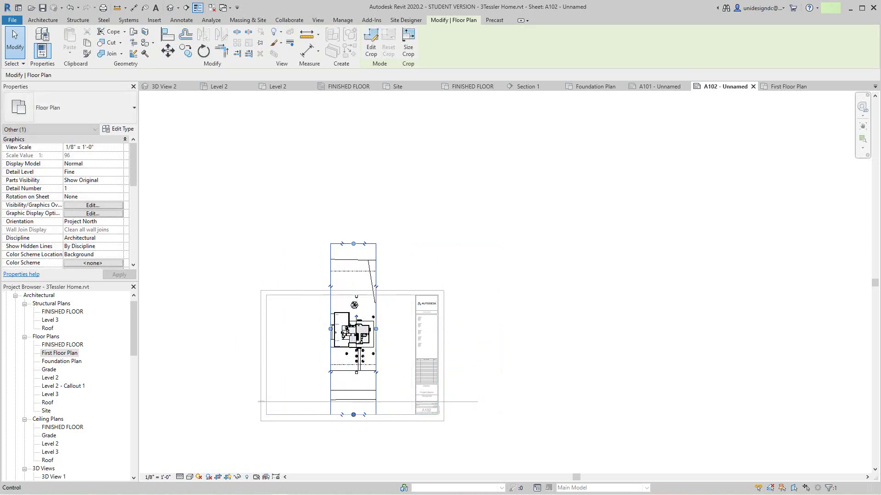
pyautogui.moveTo(353, 415); pyautogui.dragTo(353, 351)
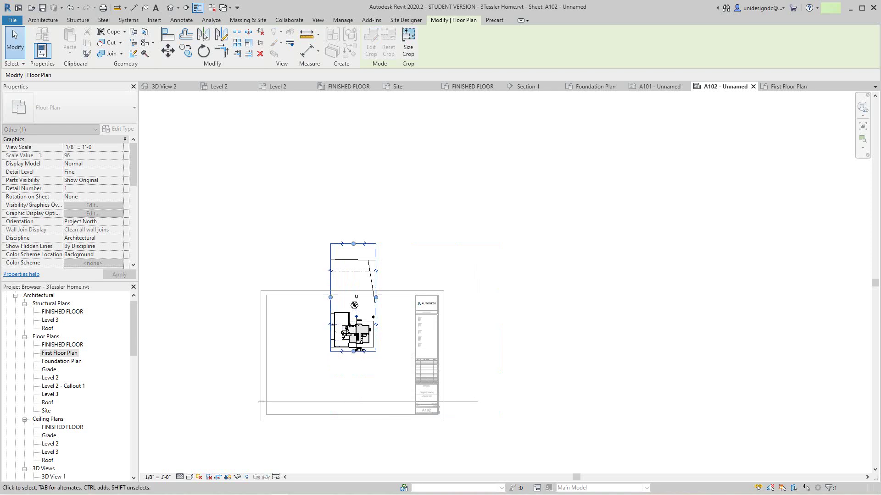
pyautogui.moveTo(353, 298); pyautogui.dragTo(354, 309)
pyautogui.click(469, 338)
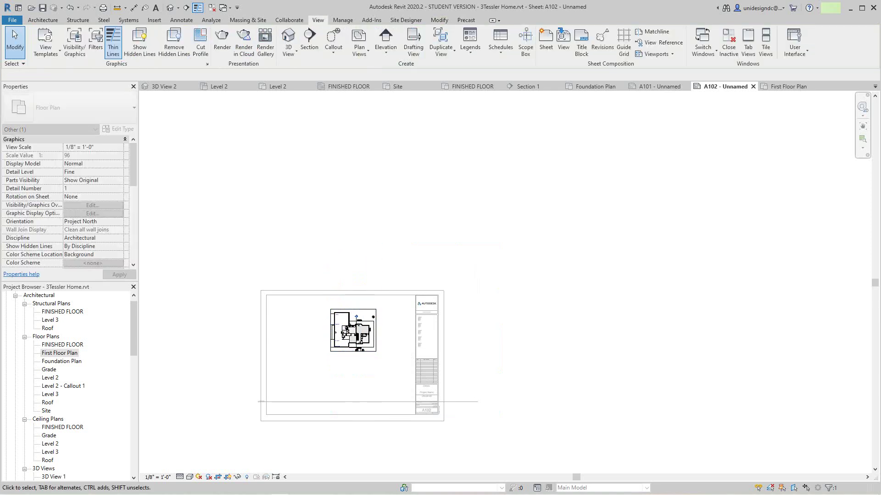
# Step: Set the scale of the cropped First Floor Plan view to 1/4" = 1'-0"
pyautogui.scroll(2, 469, 338)
pyautogui.scroll(3, 317, 338)
pyautogui.moveTo(317, 338); pyautogui.dragTo(452, 326, button='middle')
pyautogui.scroll(3, 394, 358)
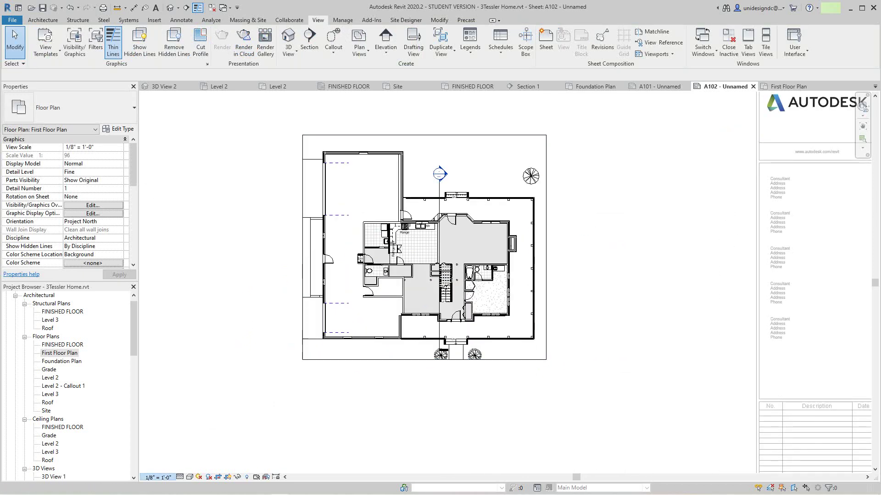
pyautogui.click(157, 477)
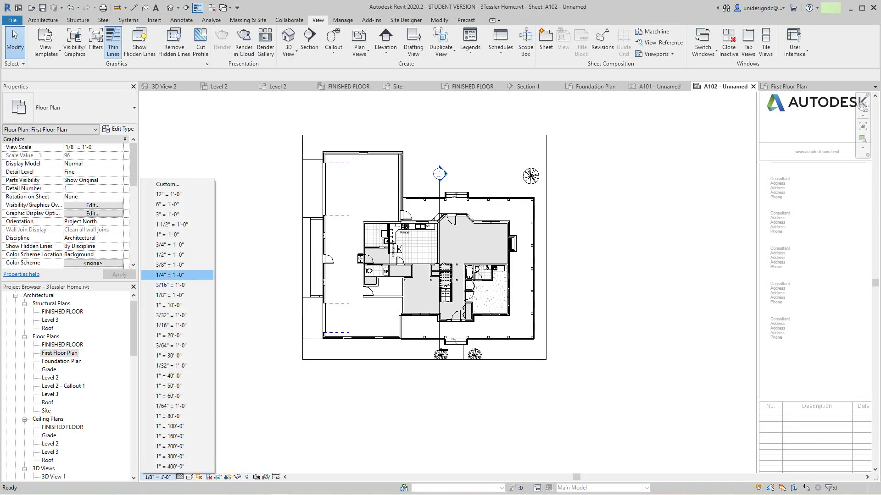
pyautogui.click(177, 275)
pyautogui.scroll(-5, 230, 307)
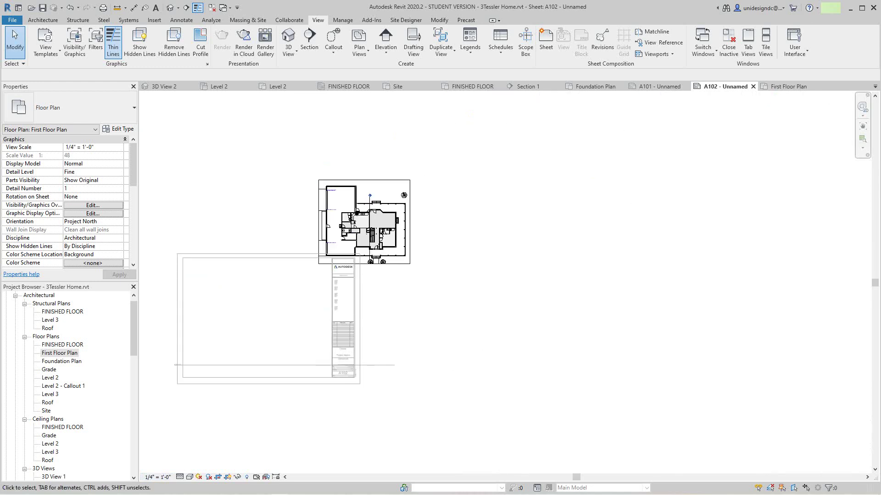
# Step: Try moving the plan's crop region into the title block while the view is active, and undo that move
pyautogui.moveTo(364, 222); pyautogui.dragTo(258, 315)
pyautogui.click(280, 226)
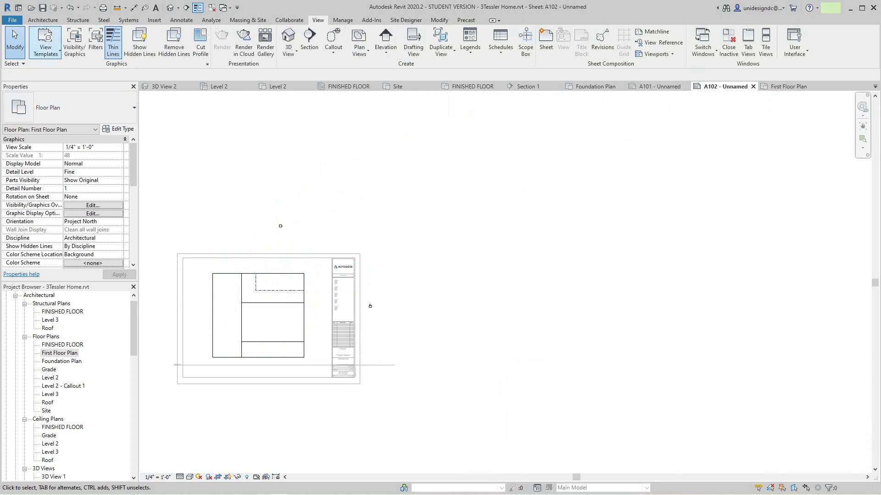
pyautogui.click(70, 7)
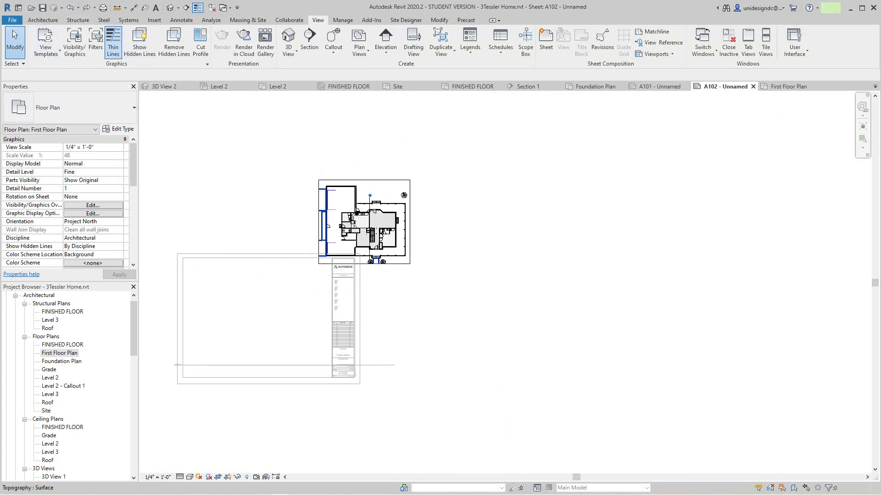
# Step: Deactivate the view and move the First Floor Plan viewport into the title block's drawing area
pyautogui.rightClick(376, 193)
pyautogui.click(410, 236)
pyautogui.click(374, 232)
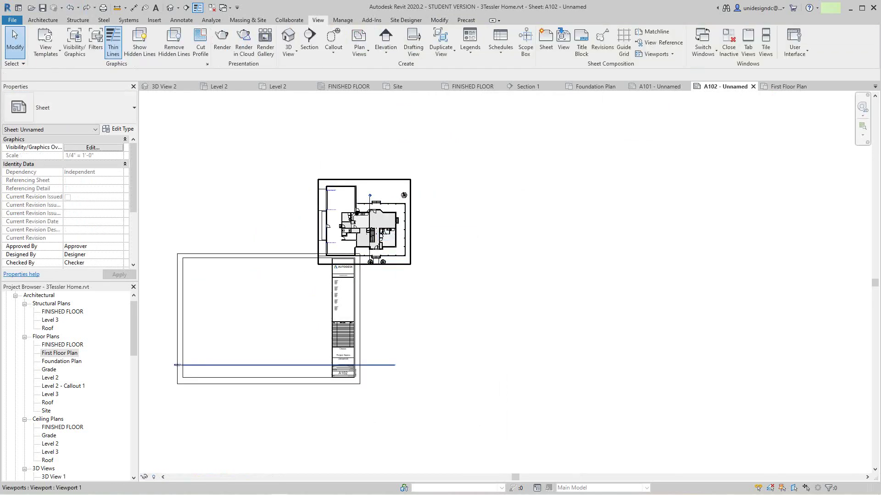
pyautogui.moveTo(394, 365); pyautogui.dragTo(289, 454)
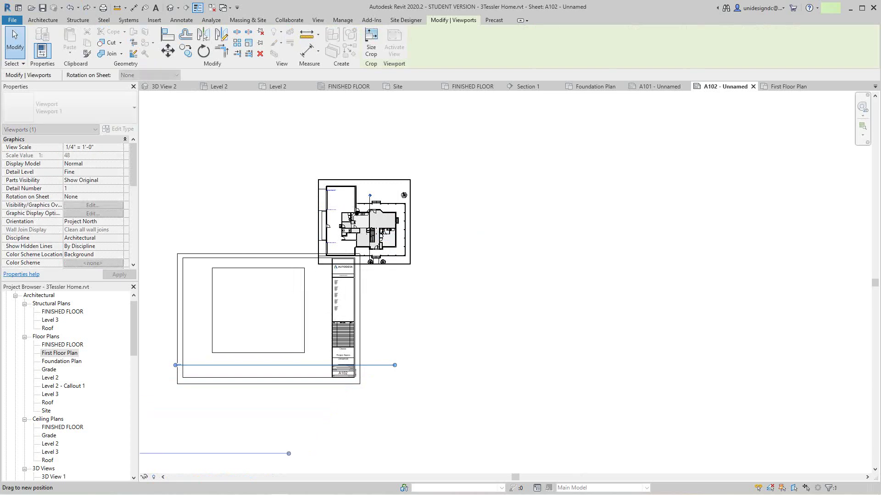
pyautogui.scroll(4, 277, 338)
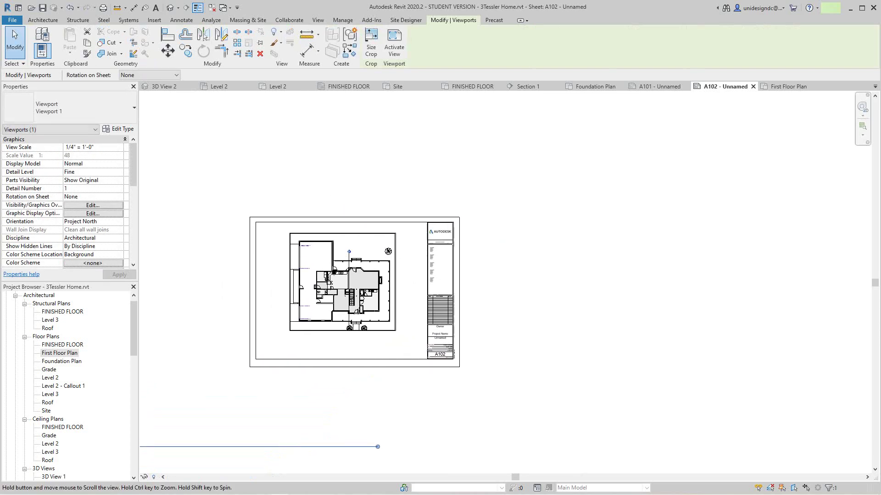
pyautogui.scroll(-3, 394, 259)
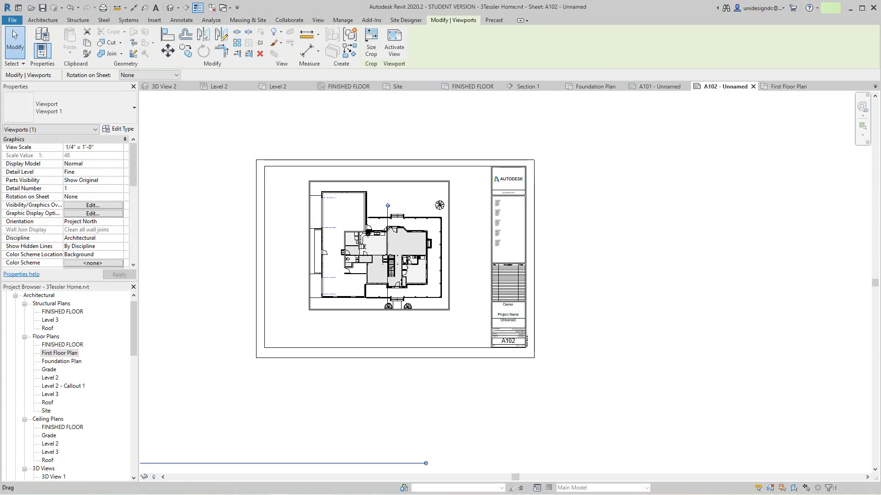
# Step: Shorten the First Floor Plan's view title line to a small fraction of its length
pyautogui.moveTo(425, 464); pyautogui.dragTo(183, 463)
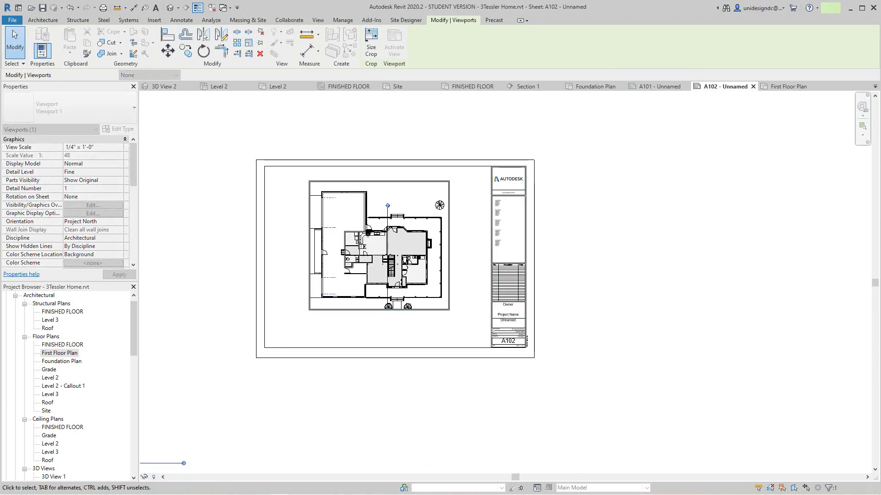
pyautogui.scroll(-1, 197, 417)
pyautogui.scroll(-1, 240, 410)
pyautogui.moveTo(241, 410); pyautogui.dragTo(368, 387, button='middle')
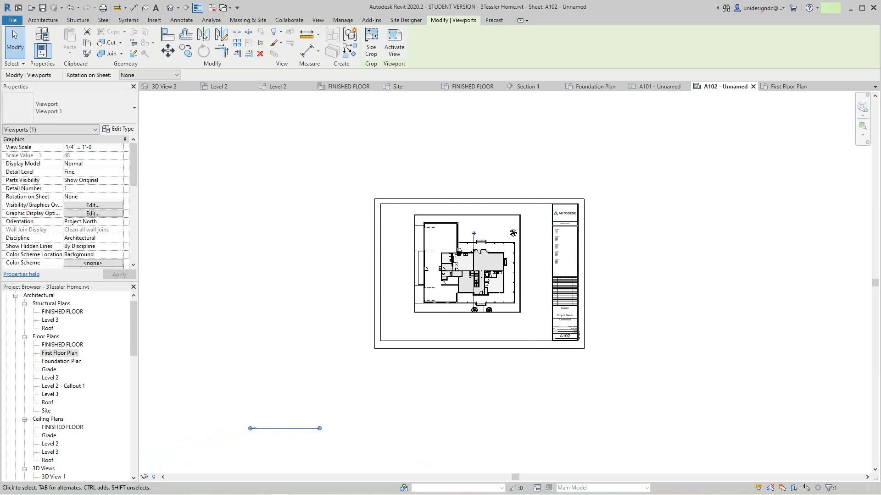
pyautogui.moveTo(319, 428); pyautogui.dragTo(272, 408)
pyautogui.press('Escape')
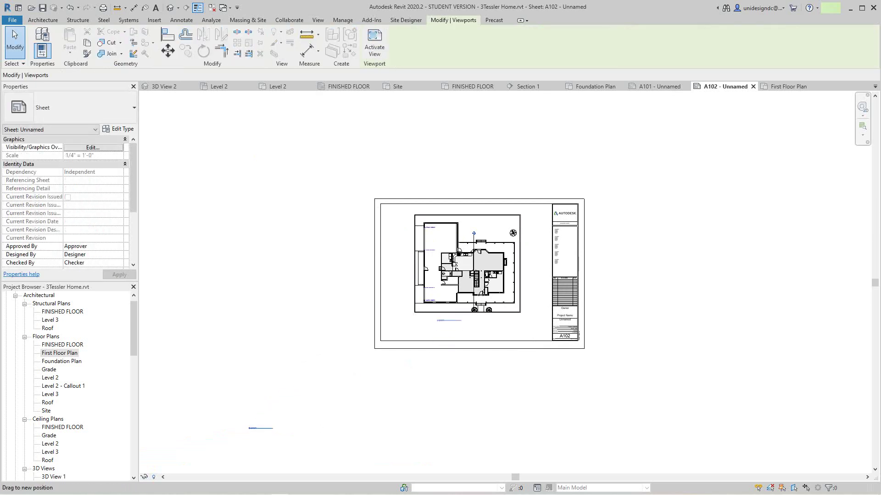
# Step: Move the First Floor Plan's view title to just below the plan, near its lower-left corner
pyautogui.moveTo(440, 321); pyautogui.dragTo(441, 320)
pyautogui.scroll(8, 455, 329)
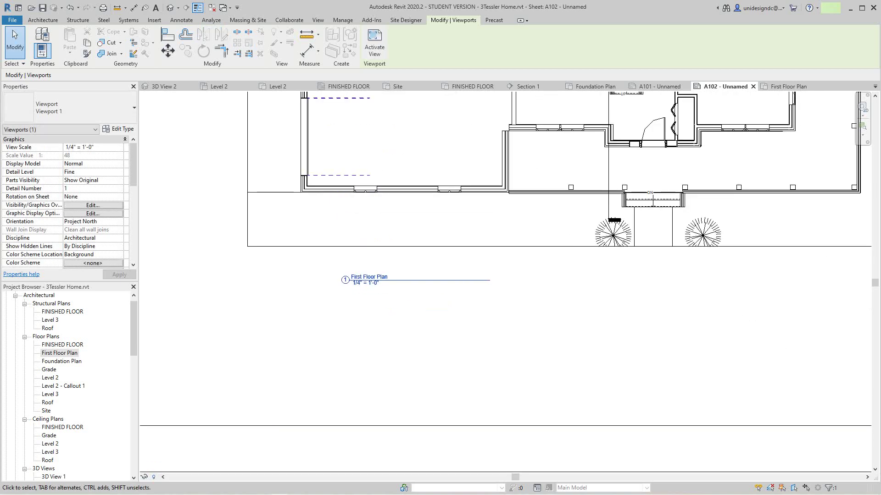
pyautogui.scroll(1, 387, 313)
pyautogui.scroll(-4, 388, 313)
pyautogui.moveTo(389, 314); pyautogui.dragTo(408, 394, button='middle')
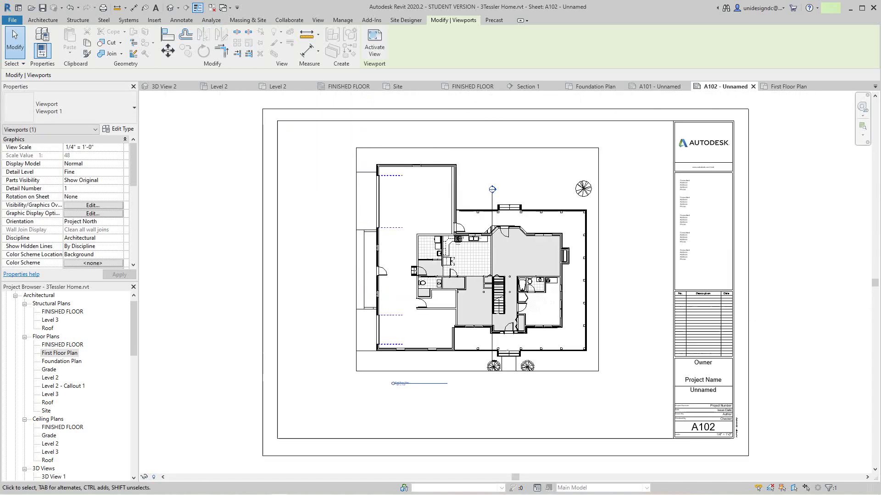
pyautogui.moveTo(447, 358); pyautogui.dragTo(414, 341, button='middle')
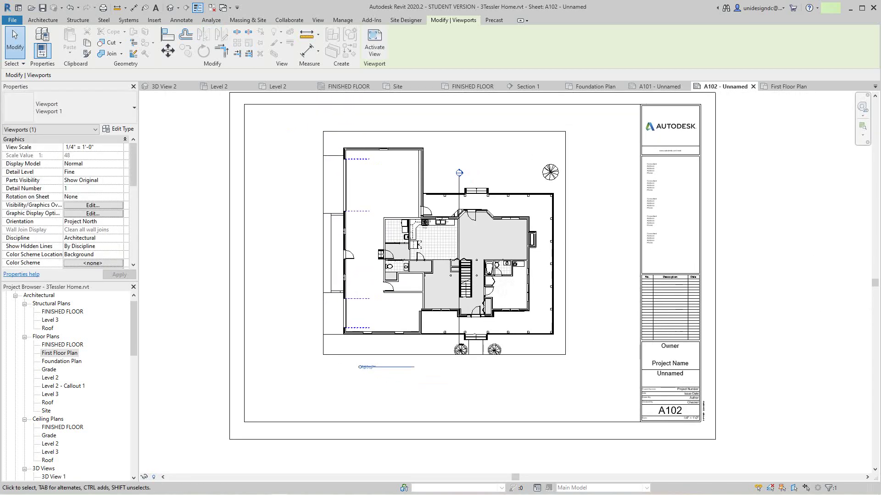
pyautogui.scroll(-2, 447, 353)
pyautogui.press('Escape')
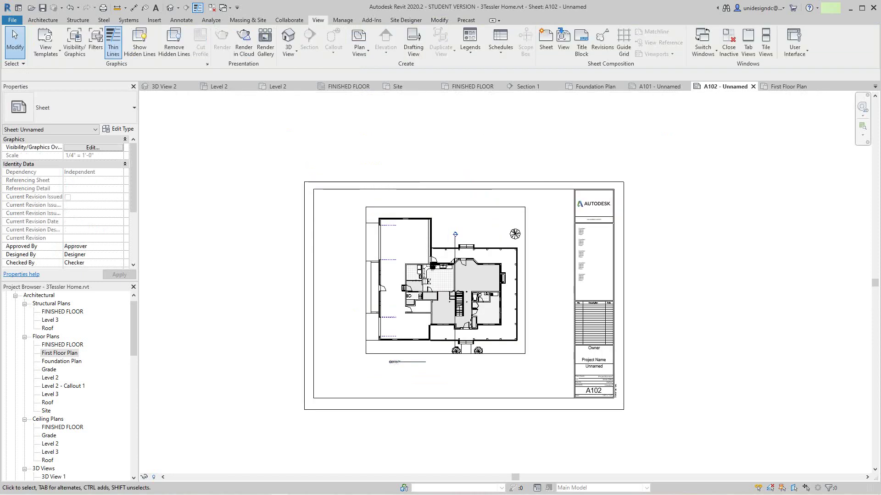
# Step: Shift the First Floor Plan viewport slightly right and down to center it better in the drawing area
pyautogui.moveTo(447, 354); pyautogui.dragTo(455, 366)
pyautogui.press('Escape')
pyautogui.scroll(5, 498, 321)
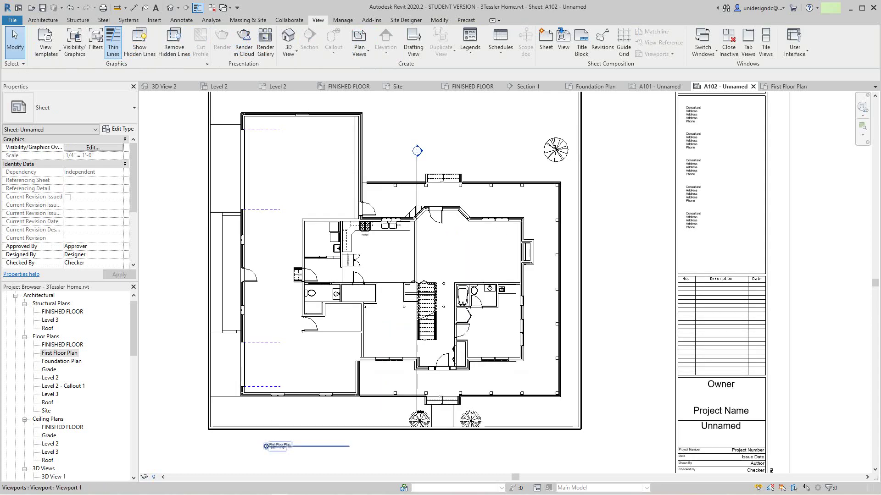
pyautogui.scroll(-2, 494, 320)
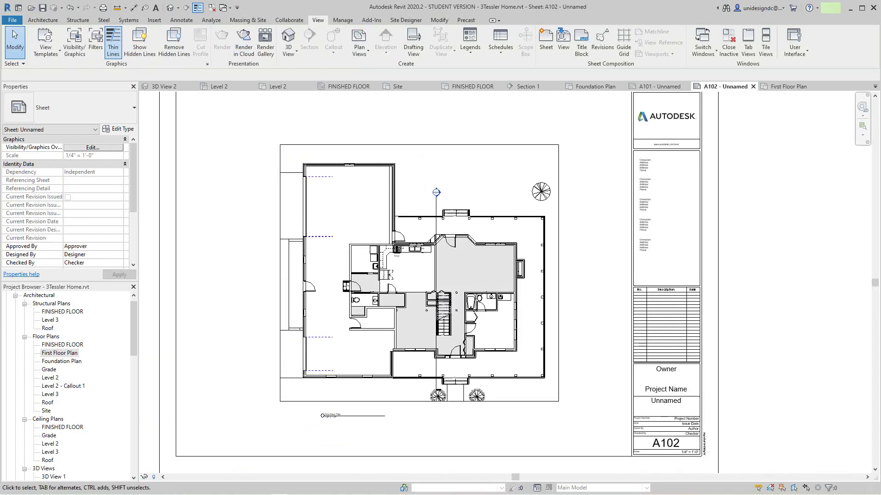
# Step: Activate the First Floor Plan view, try a scale of 3/8" = 1'-0", and undo the scale change
pyautogui.rightClick(319, 327)
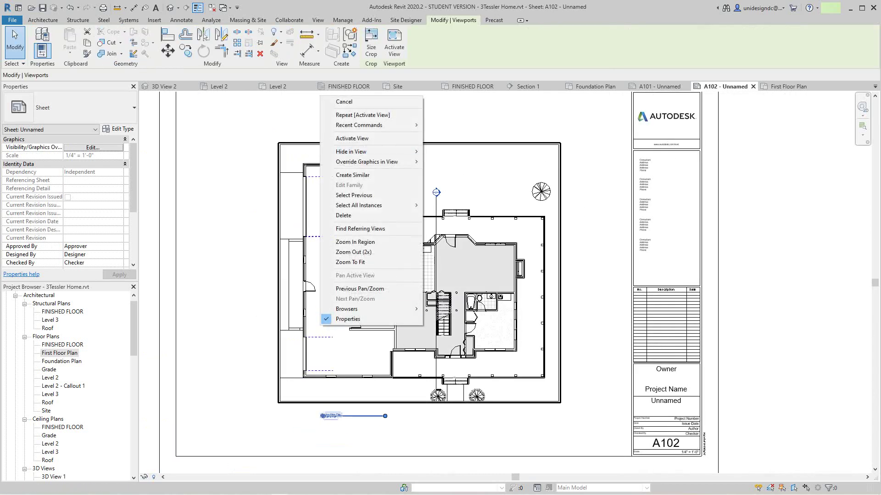
pyautogui.click(348, 139)
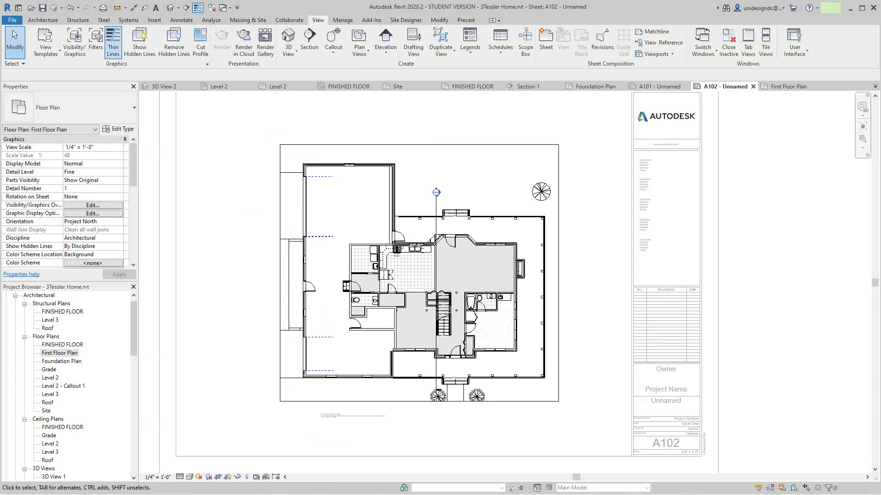
pyautogui.click(157, 477)
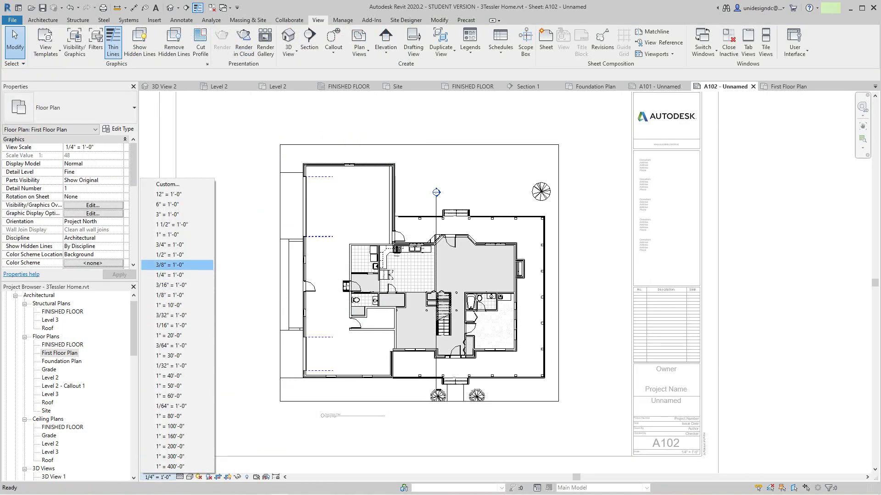
pyautogui.click(169, 265)
pyautogui.scroll(-2, 235, 292)
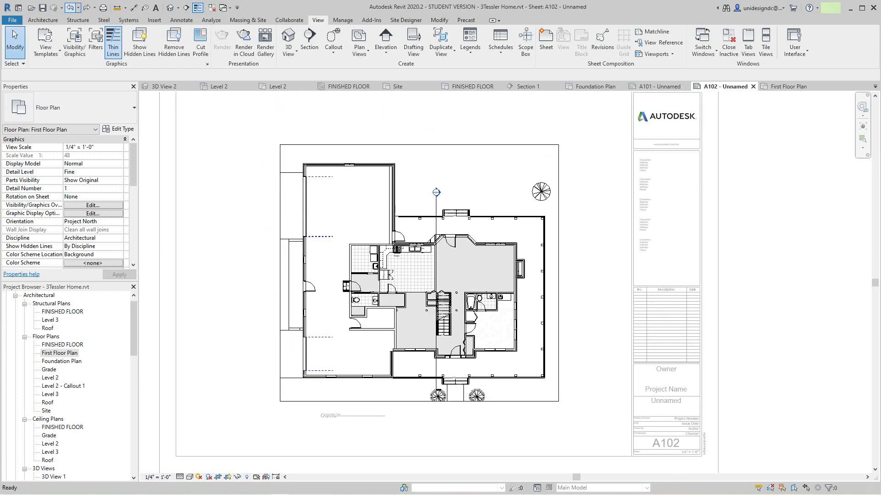
pyautogui.scroll(-4, 372, 191)
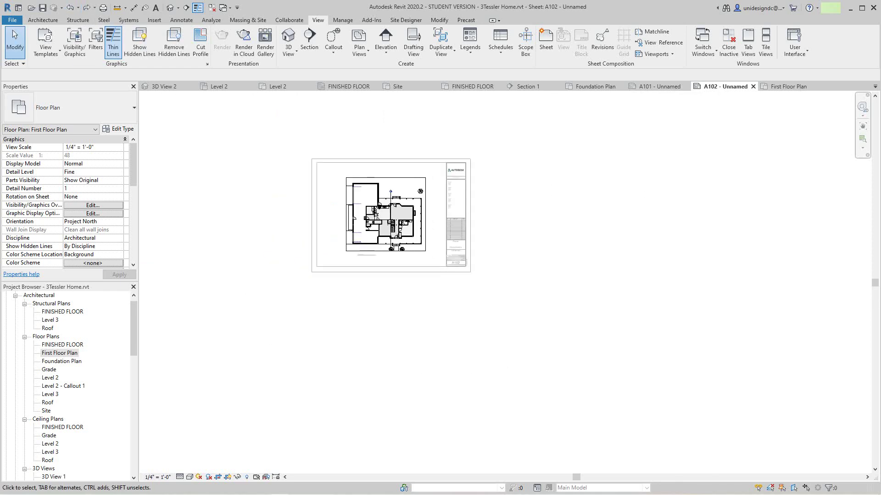
# Step: Open sheet A101 and review the Foundation Plan's layout on the whole sheet
pyautogui.press('z')
pyautogui.press('f')
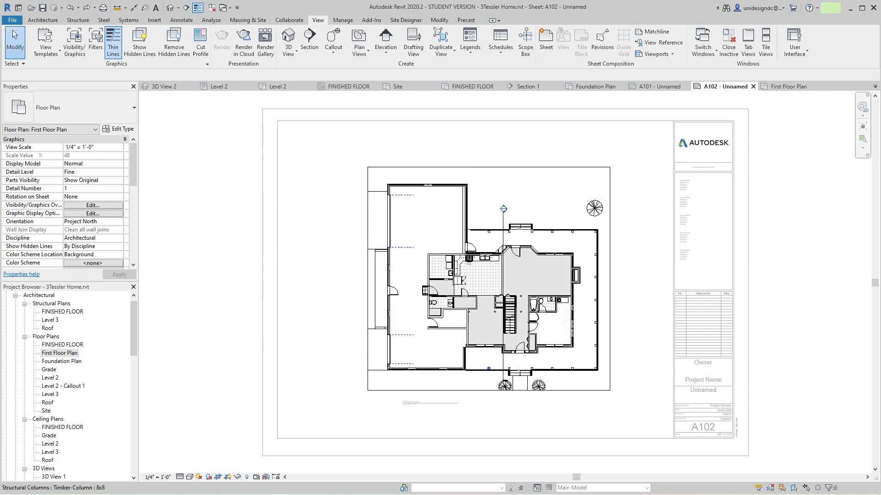
pyautogui.scroll(-5, 69, 386)
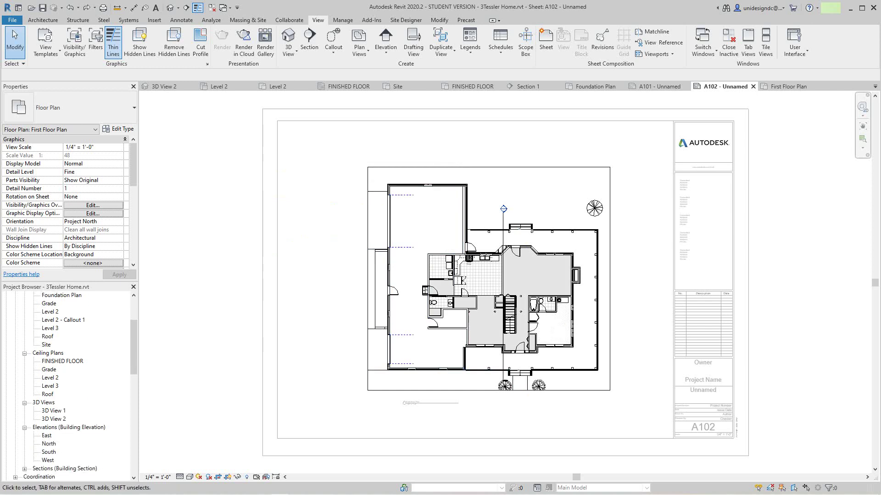
pyautogui.doubleClick(44, 444)
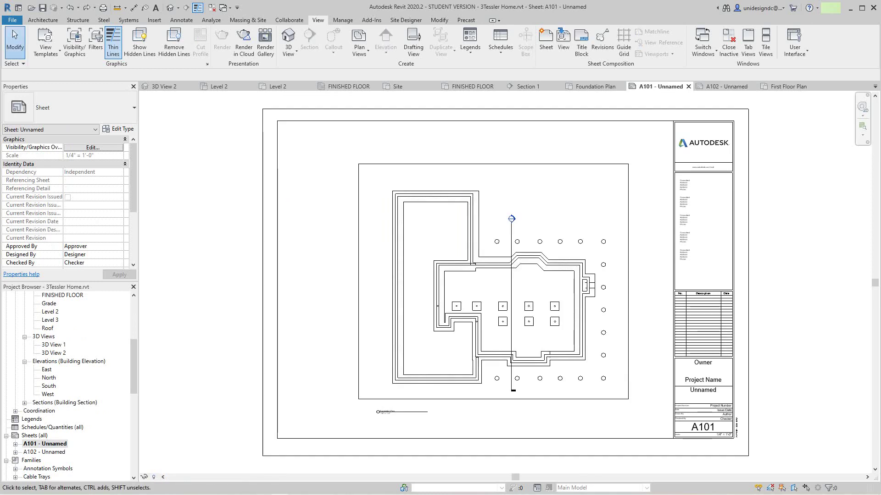
pyautogui.scroll(-3, 265, 420)
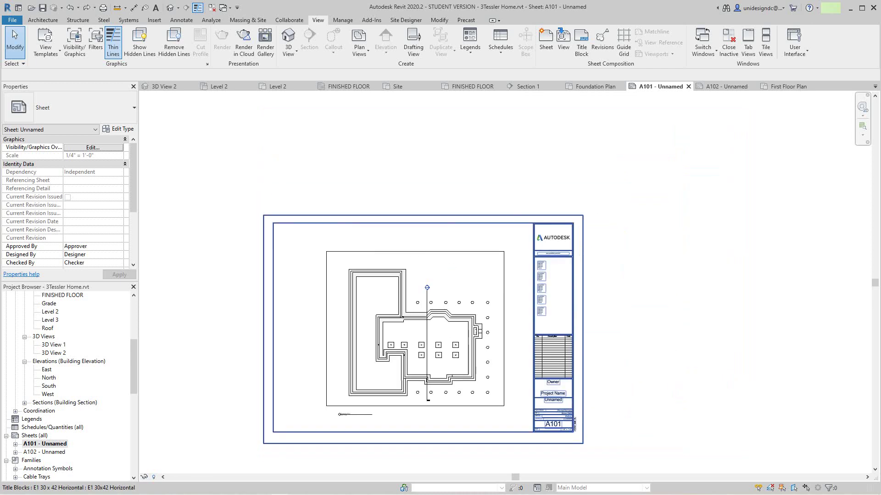
pyautogui.scroll(-3, 213, 377)
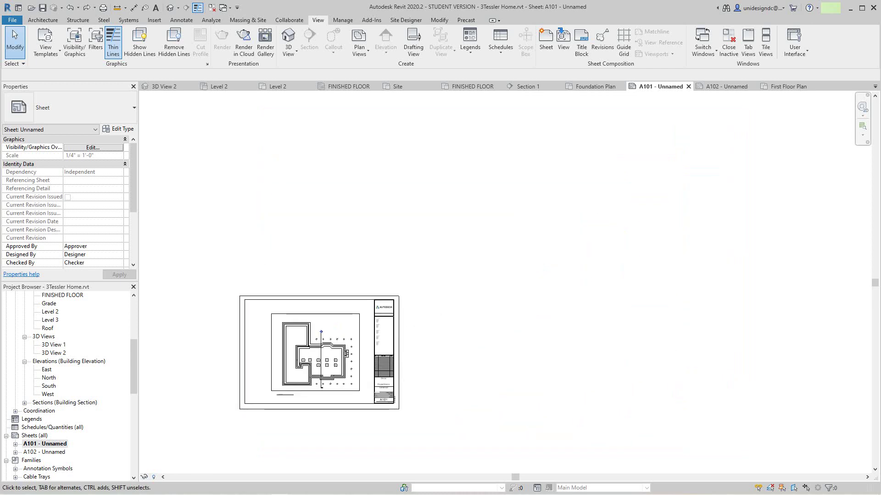
pyautogui.press('z')
pyautogui.press('f')
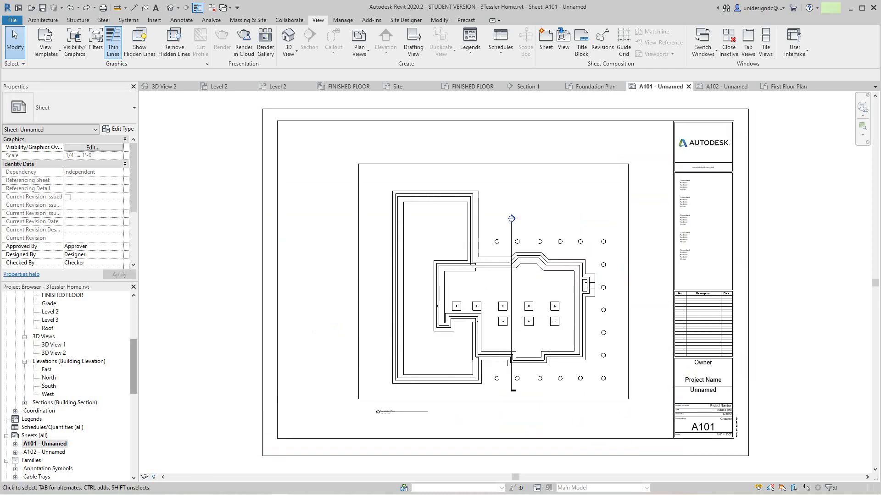
# Step: Create a new sheet with the E1 30 x 42 Horizontal titleblock
pyautogui.scroll(-2, 134, 367)
pyautogui.rightClick(40, 419)
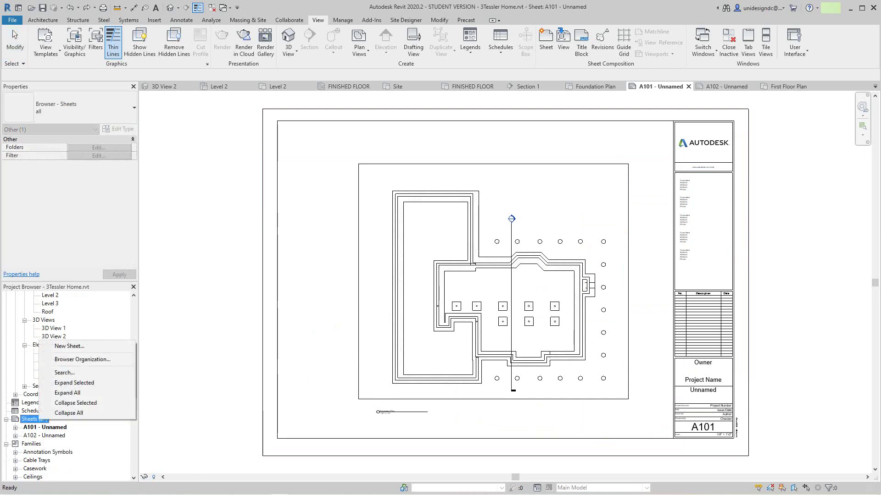
pyautogui.click(64, 347)
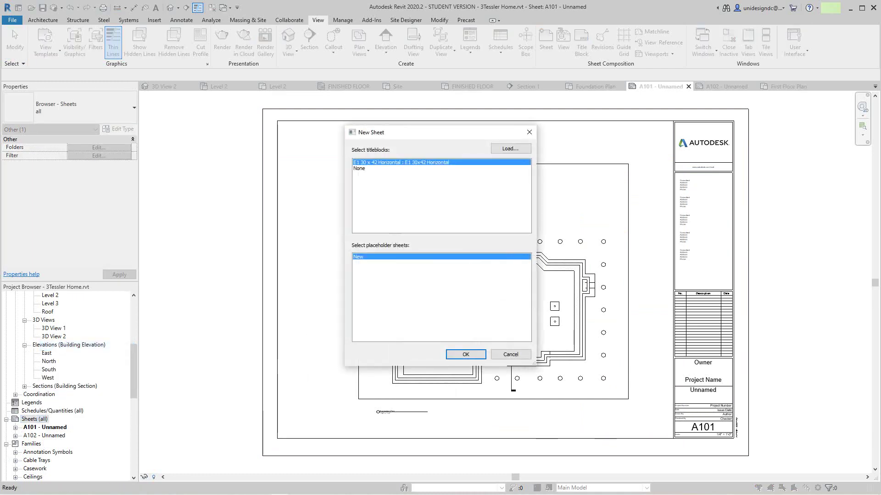
pyautogui.press('Return')
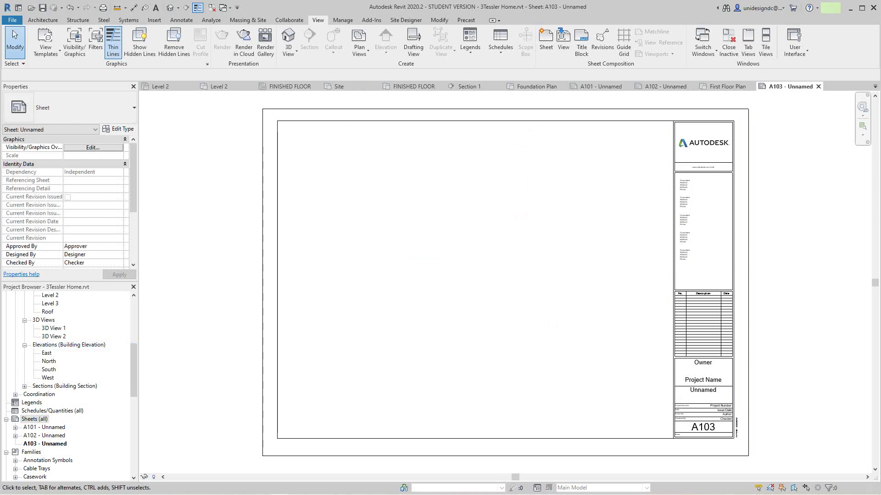
# Step: Place the Site floor plan near the center of sheet A103's drawing area
pyautogui.scroll(3, 69, 387)
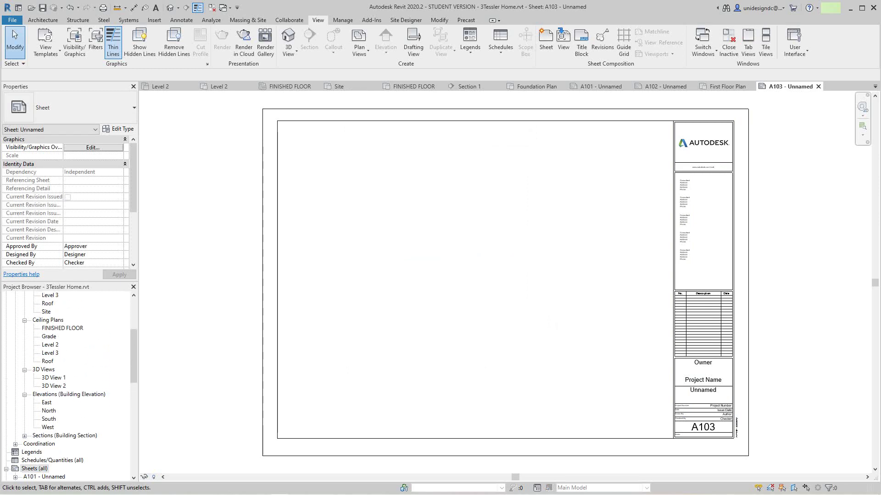
pyautogui.click(46, 336)
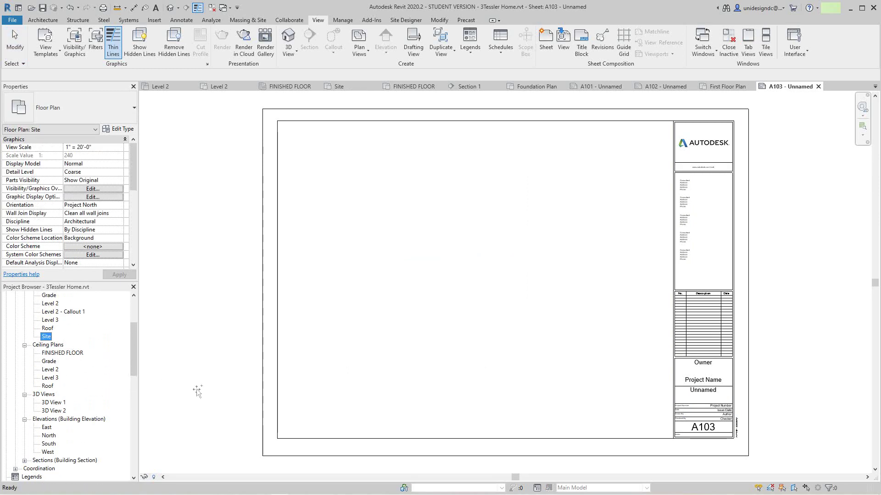
pyautogui.moveTo(433, 311); pyautogui.dragTo(432, 295)
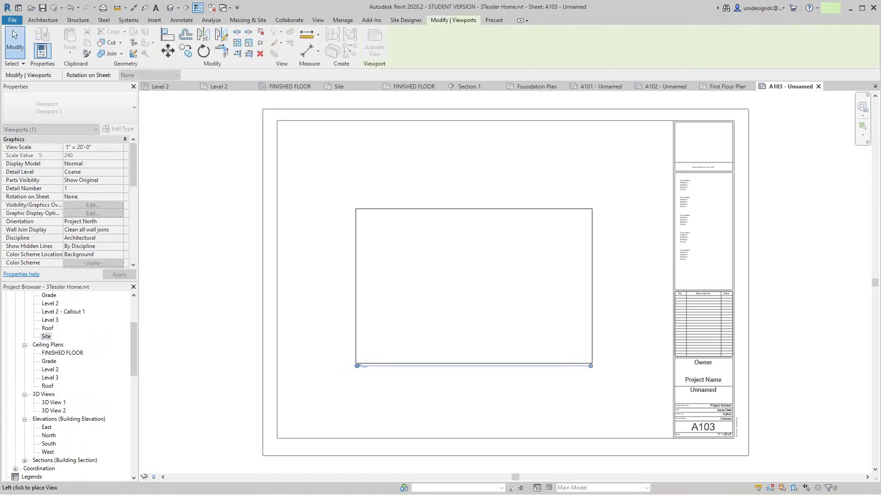
pyautogui.click(481, 283)
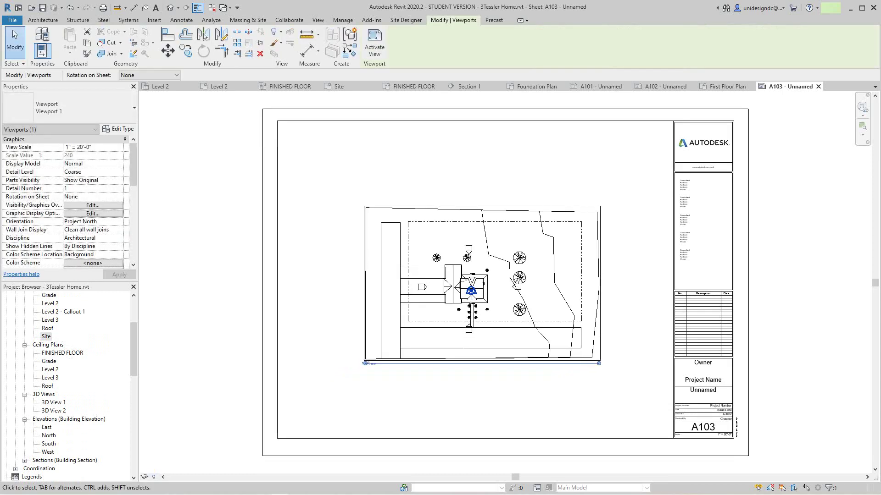
pyautogui.press('Escape')
# Step: Activate the Site view on sheet A103 and set its scale to 1/16" = 1'-0"
pyautogui.scroll(2, 426, 348)
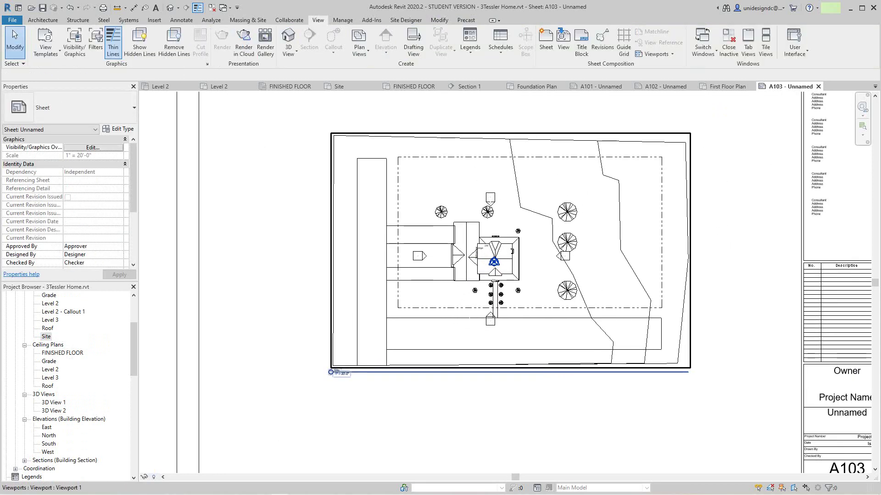
pyautogui.rightClick(428, 116)
pyautogui.click(460, 159)
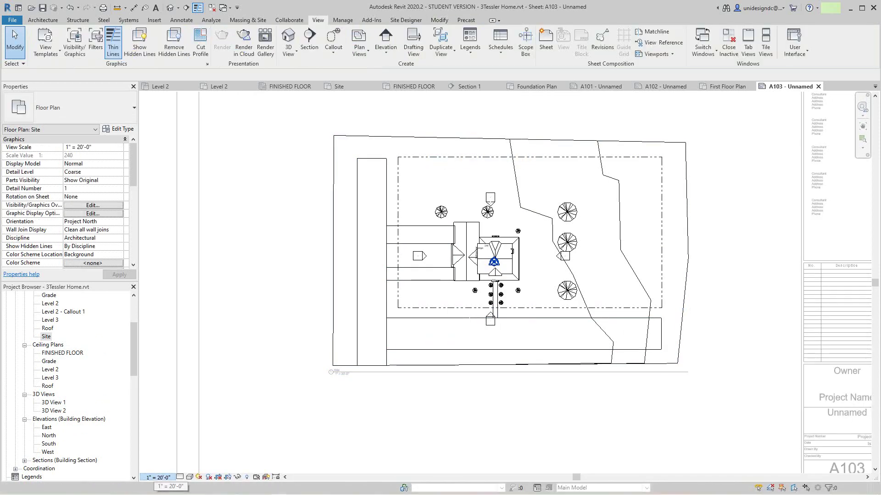
pyautogui.click(157, 477)
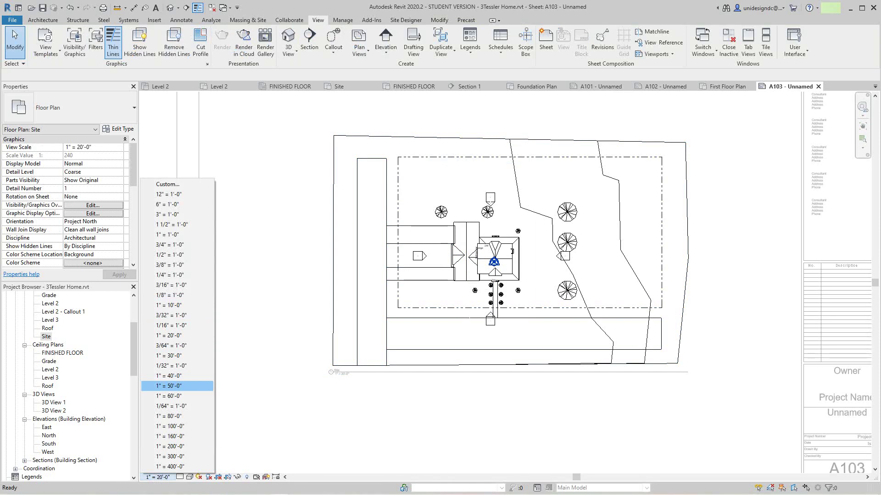
pyautogui.press('Up')
pyautogui.press('Up')
pyautogui.click(171, 325)
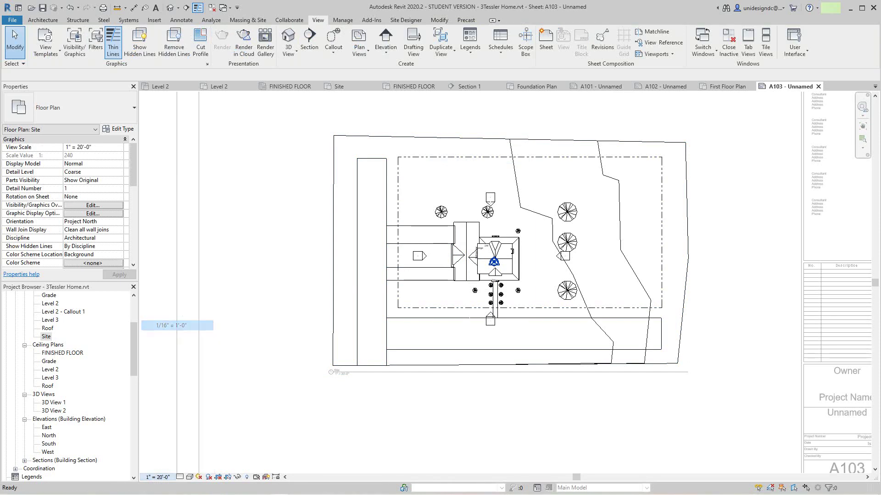
pyautogui.press('z')
pyautogui.press('f')
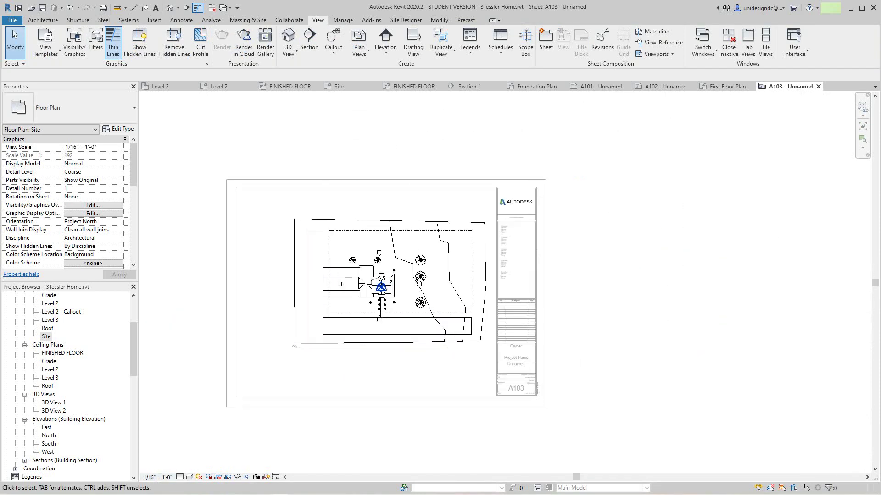
pyautogui.moveTo(380, 288); pyautogui.dragTo(456, 281, button='middle')
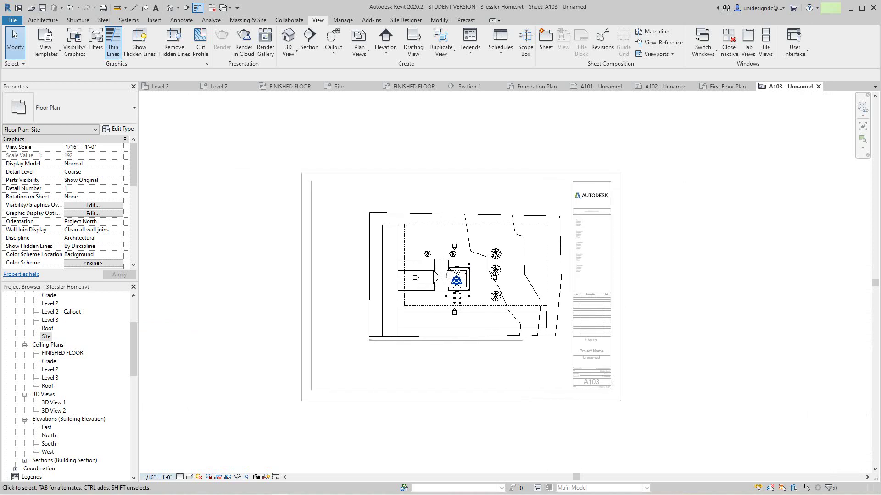
# Step: Try a scale of 1/8" = 1'-0" for the Site view, and set it back to 1/16" = 1'-0"
pyautogui.click(157, 477)
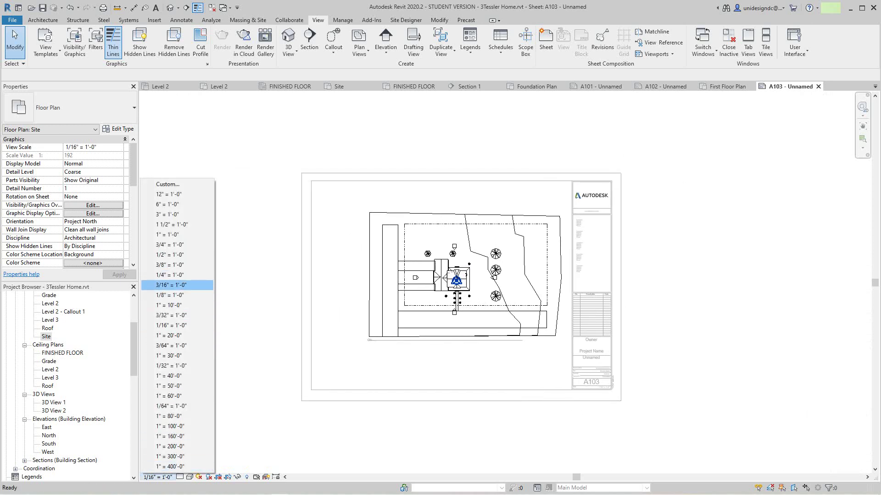
pyautogui.click(170, 295)
pyautogui.scroll(-2, 296, 305)
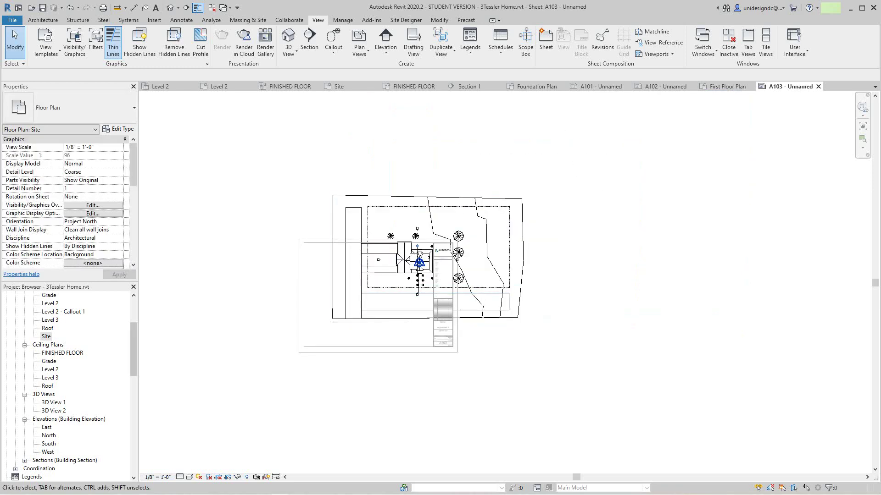
pyautogui.click(158, 477)
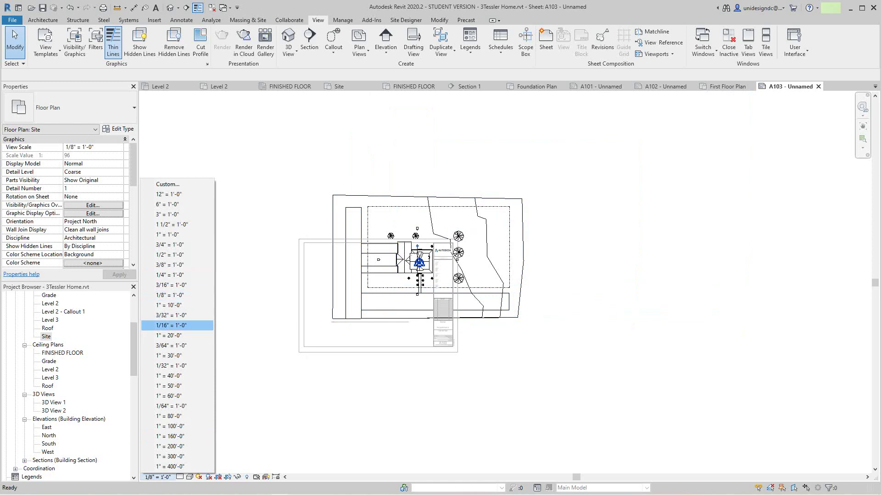
pyautogui.click(170, 325)
pyautogui.scroll(2, 252, 301)
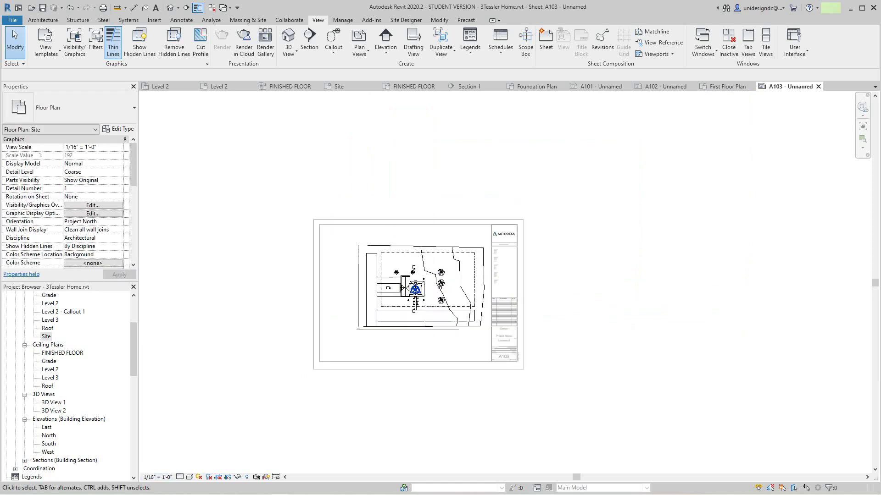
# Step: Deactivate the Site view to return to editing sheet A103
pyautogui.rightClick(253, 301)
pyautogui.click(275, 306)
pyautogui.scroll(1, 391, 324)
pyautogui.scroll(1, 385, 331)
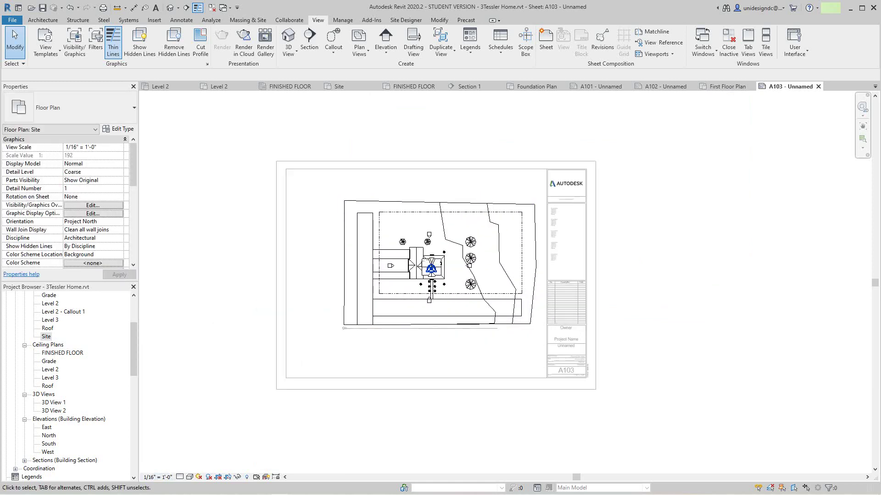
pyautogui.rightClick(402, 181)
pyautogui.click(437, 223)
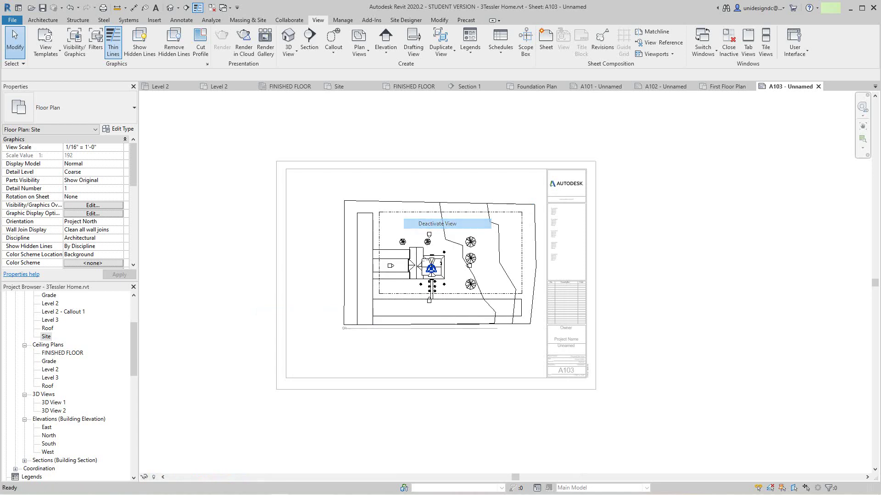
# Step: Move the Site viewport left and down on sheet A103, leaving free space above the plan
pyautogui.moveTo(437, 224); pyautogui.dragTo(410, 229)
pyautogui.scroll(2, 413, 309)
pyautogui.scroll(-2, 411, 317)
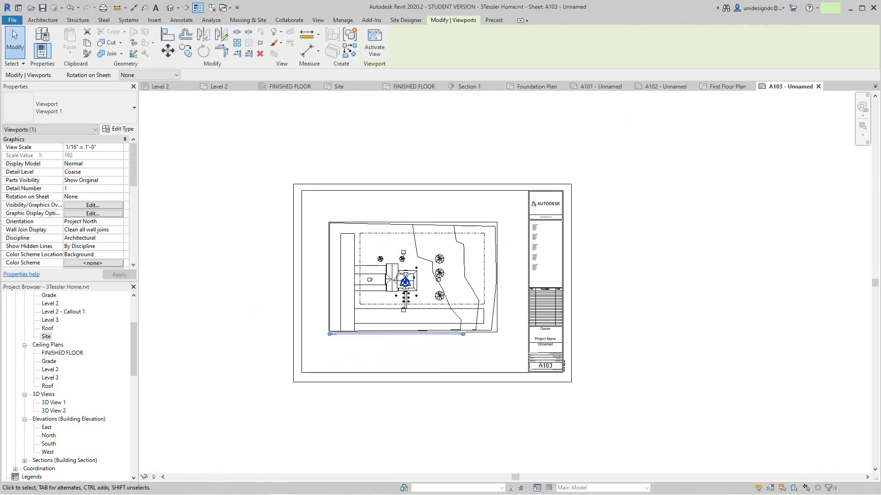
pyautogui.press('Escape')
pyautogui.moveTo(411, 316); pyautogui.dragTo(411, 341)
pyautogui.press('Escape')
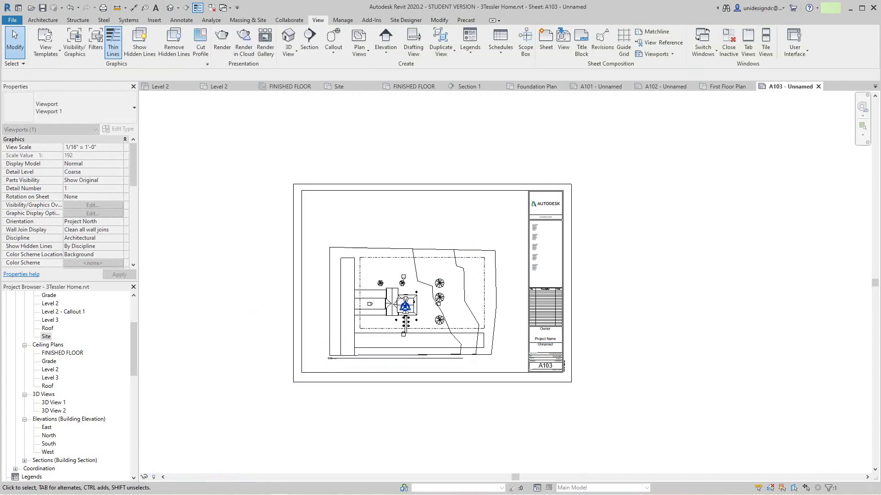
# Step: Try placing 3D View 1 above the Site plan on sheet A103, and undo the placement
pyautogui.scroll(-1, 402, 395)
pyautogui.moveTo(403, 395); pyautogui.dragTo(402, 386, button='middle')
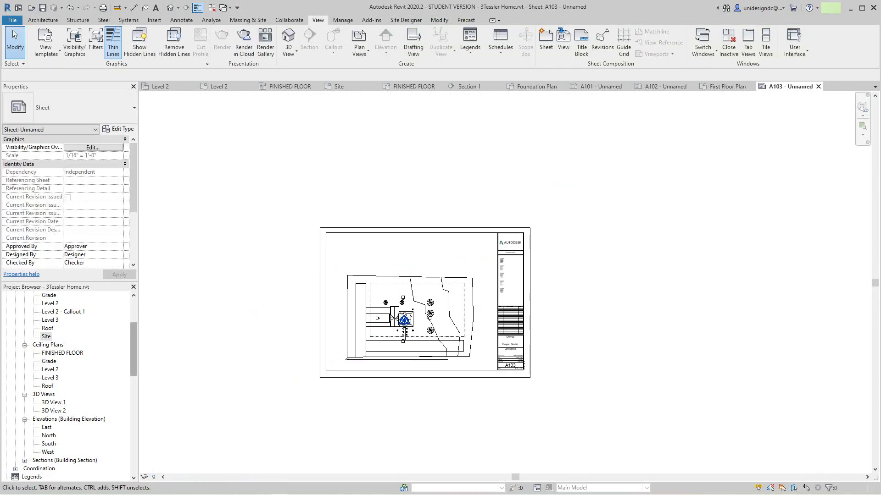
pyautogui.moveTo(53, 402); pyautogui.dragTo(159, 374)
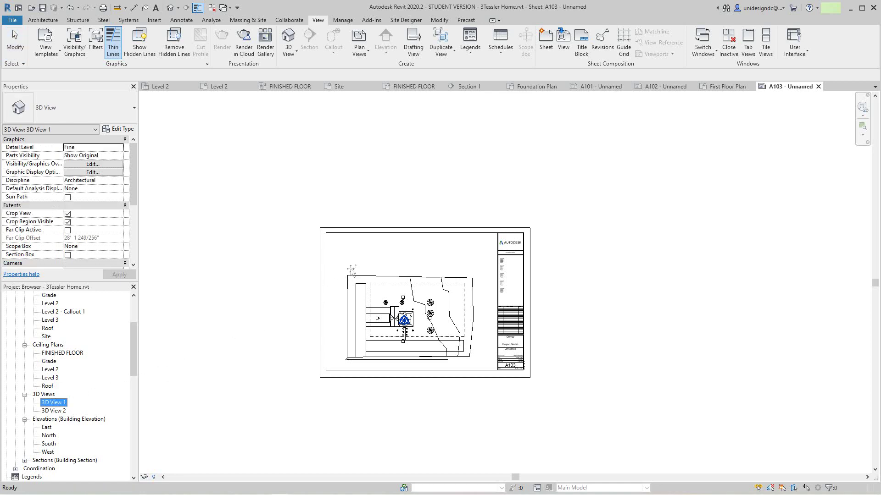
pyautogui.scroll(3, 358, 253)
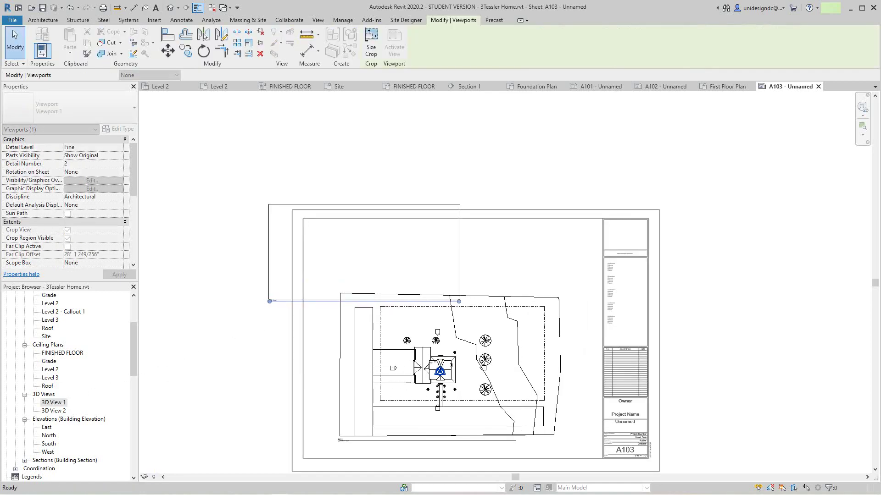
pyautogui.click(364, 253)
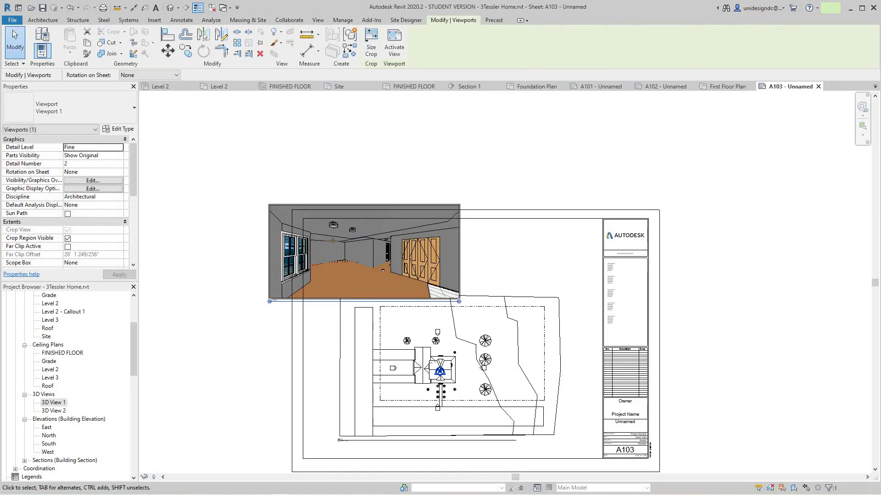
pyautogui.click(70, 7)
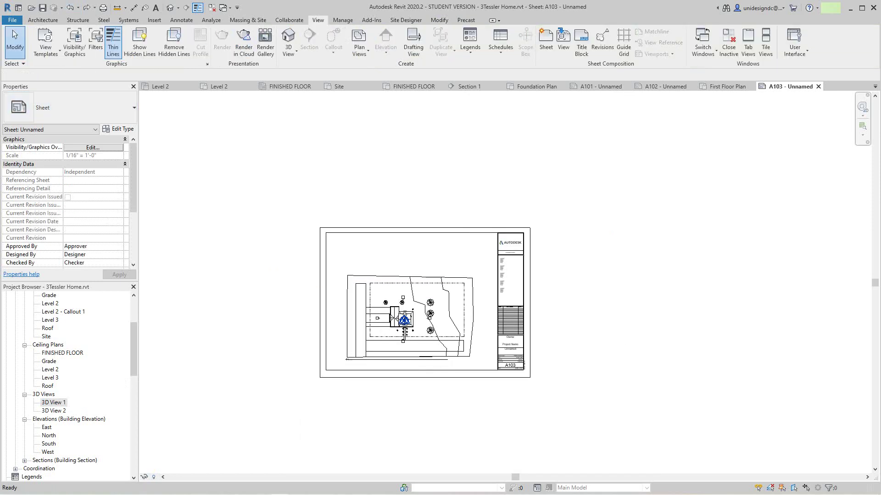
# Step: Place 3D View 2 in the upper-left corner of sheet A103, above the Site plan
pyautogui.moveTo(53, 410); pyautogui.dragTo(335, 290)
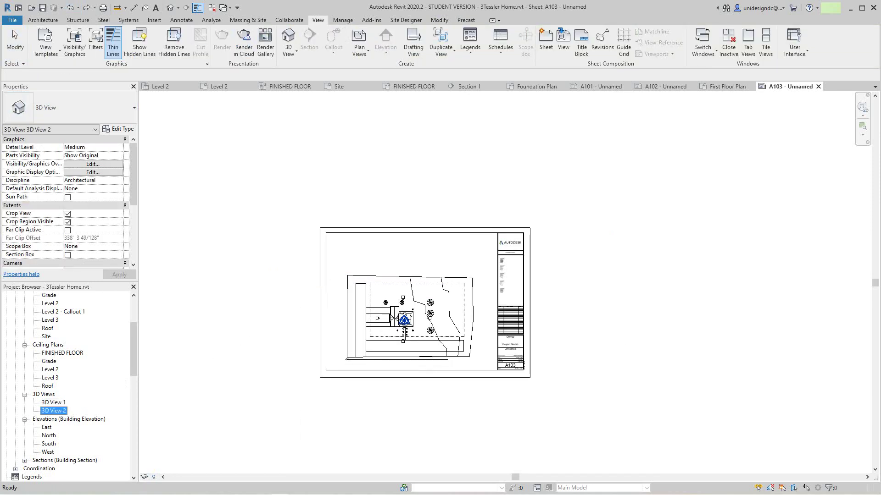
pyautogui.click(346, 254)
pyautogui.scroll(5, 345, 263)
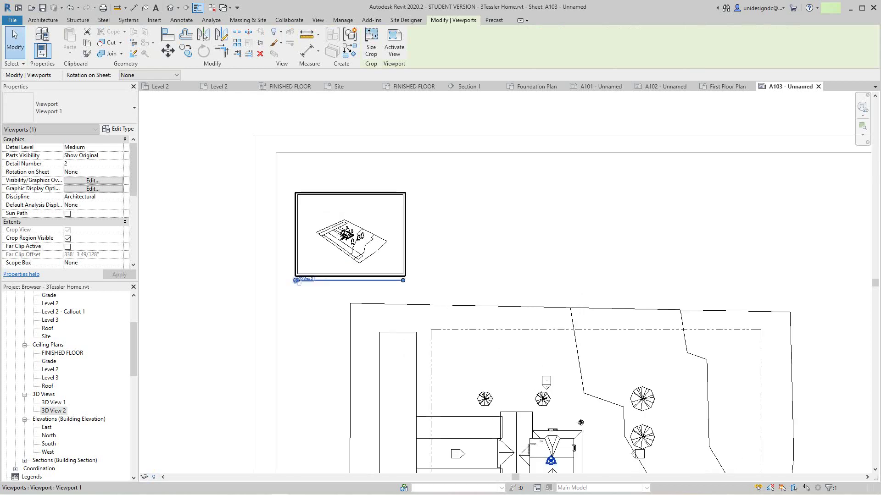
pyautogui.scroll(3, 348, 257)
pyautogui.scroll(-7, 347, 257)
pyautogui.press('Escape')
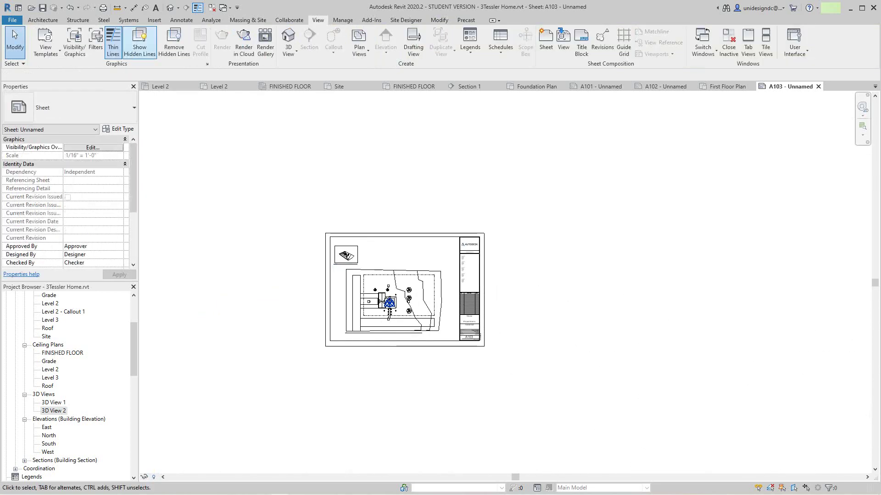
# Step: Remove 3D View 2 from sheet A103 and move the Site viewport up toward the vertical middle of the sheet
pyautogui.scroll(1, 342, 251)
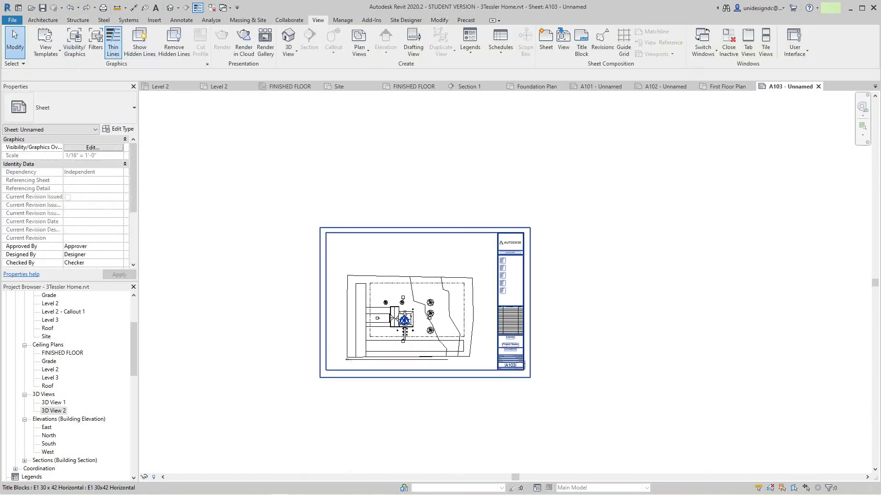
pyautogui.scroll(2, 416, 366)
pyautogui.moveTo(407, 275); pyautogui.dragTo(406, 229)
pyautogui.moveTo(512, 287); pyautogui.dragTo(510, 318, button='middle')
pyautogui.scroll(-1, 510, 318)
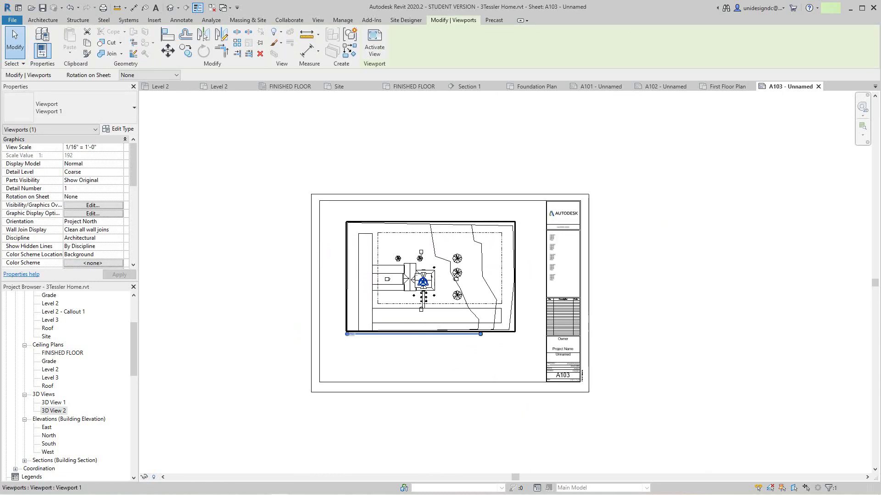
pyautogui.scroll(-2, 504, 359)
pyautogui.scroll(2, 495, 341)
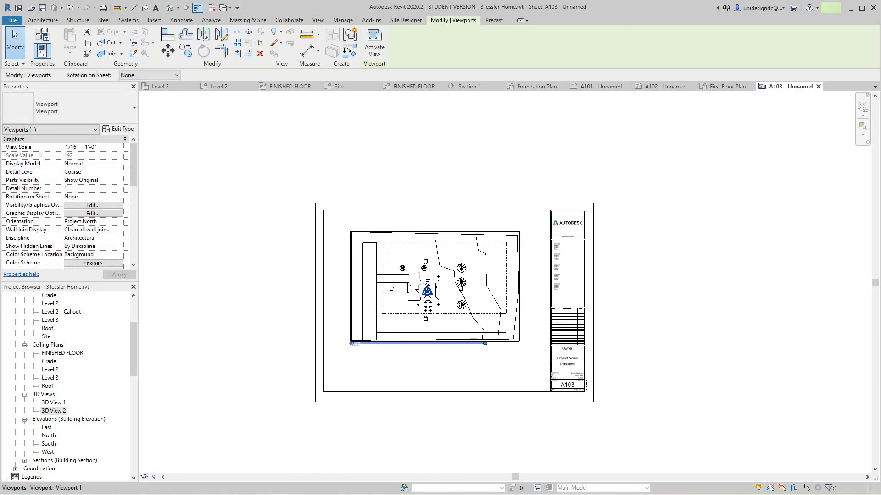
pyautogui.moveTo(495, 340); pyautogui.dragTo(495, 357)
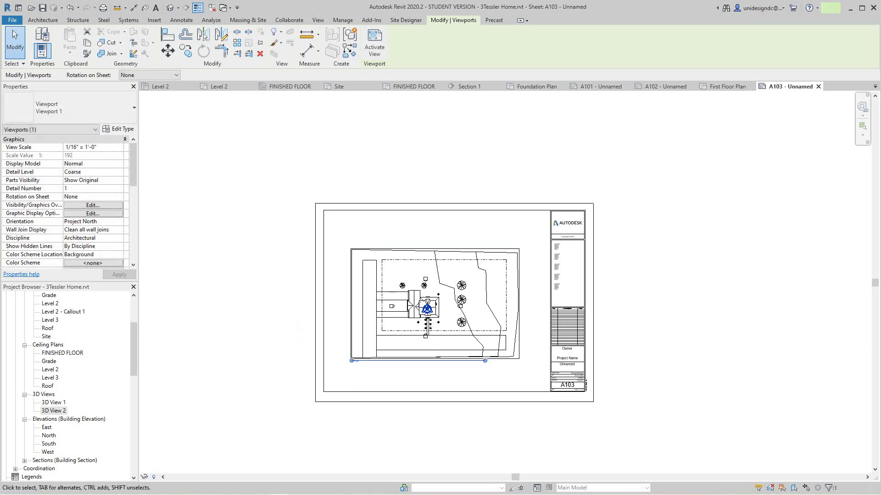
pyautogui.press('Escape')
# Step: Adjust the Site viewport horizontally on sheet A103 so it sits centred between the border and the title block
pyautogui.scroll(2, 451, 341)
pyautogui.moveTo(450, 341); pyautogui.dragTo(452, 310, button='middle')
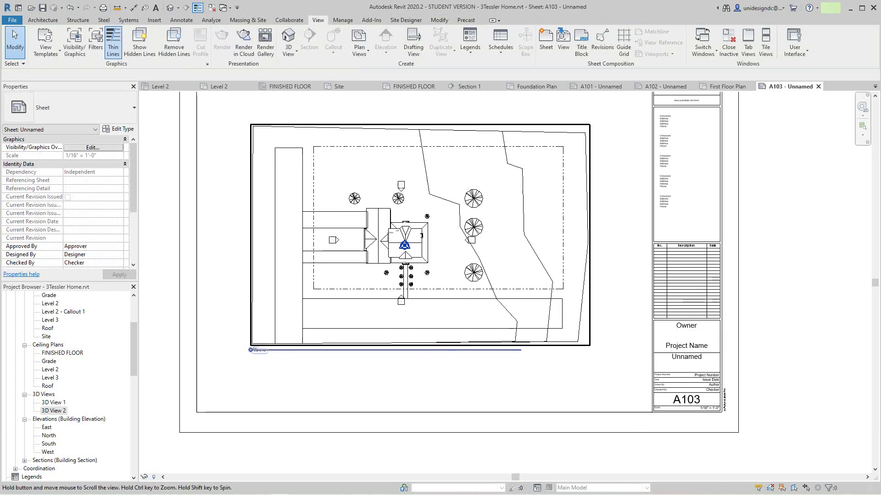
pyautogui.click(508, 344)
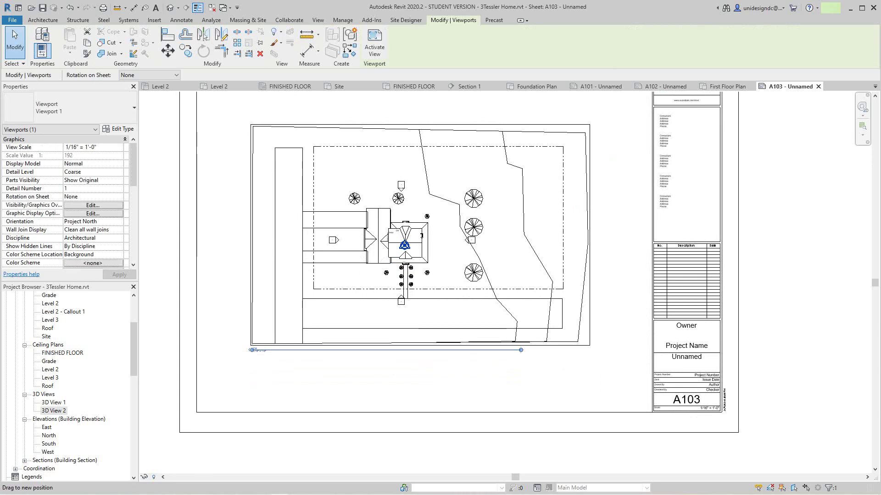
pyautogui.press('Escape')
pyautogui.scroll(-2, 326, 366)
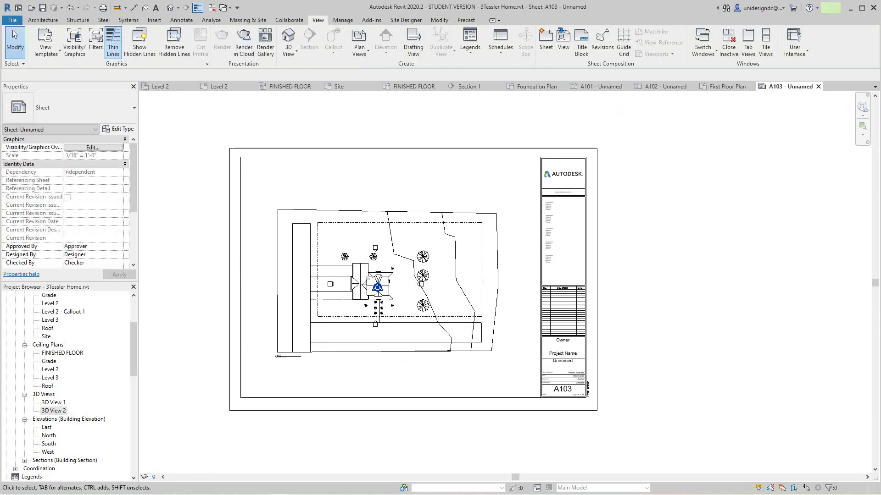
pyautogui.scroll(-1, 325, 375)
pyautogui.scroll(3, 202, 310)
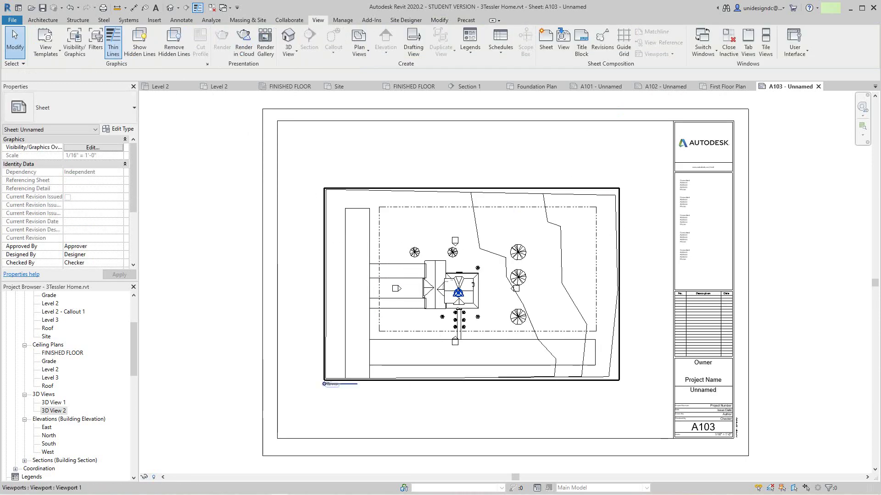
pyautogui.moveTo(417, 374); pyautogui.dragTo(452, 373)
pyautogui.press('Escape')
pyautogui.scroll(-2, 451, 374)
pyautogui.moveTo(451, 374); pyautogui.dragTo(430, 378, button='middle')
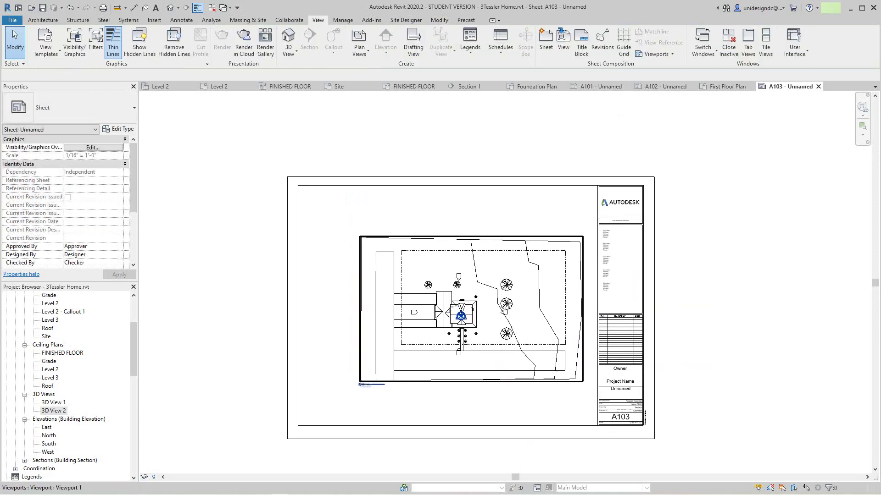
pyautogui.click(360, 385)
pyautogui.moveTo(360, 384); pyautogui.dragTo(344, 384)
pyautogui.press('Escape')
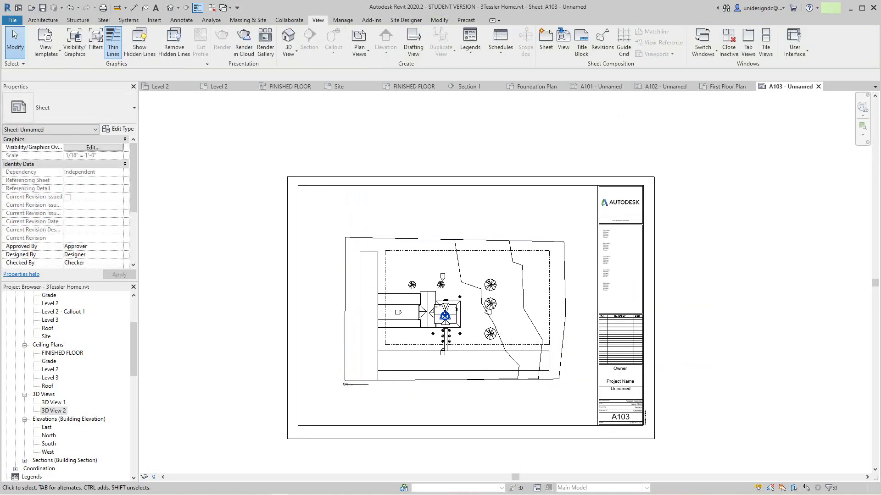
# Step: Review the layouts of sheets A101 and A102, and return to sheet A103
pyautogui.scroll(-4, 69, 386)
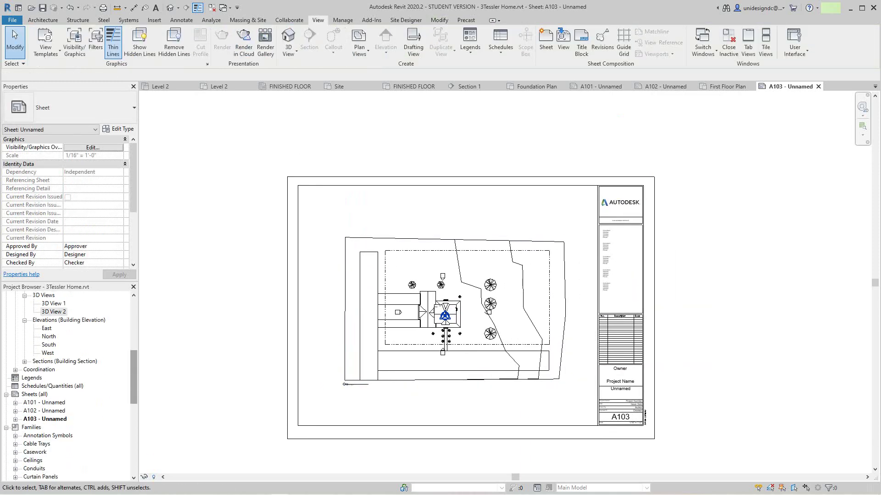
pyautogui.doubleClick(44, 394)
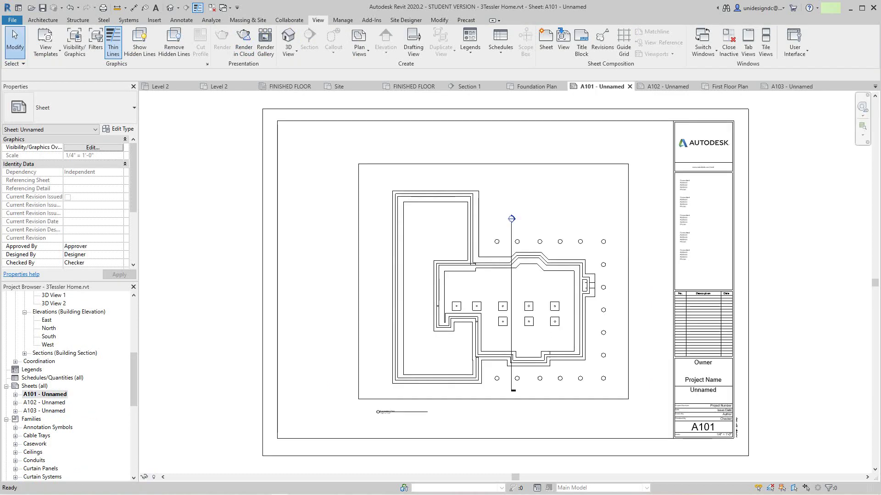
pyautogui.doubleClick(44, 402)
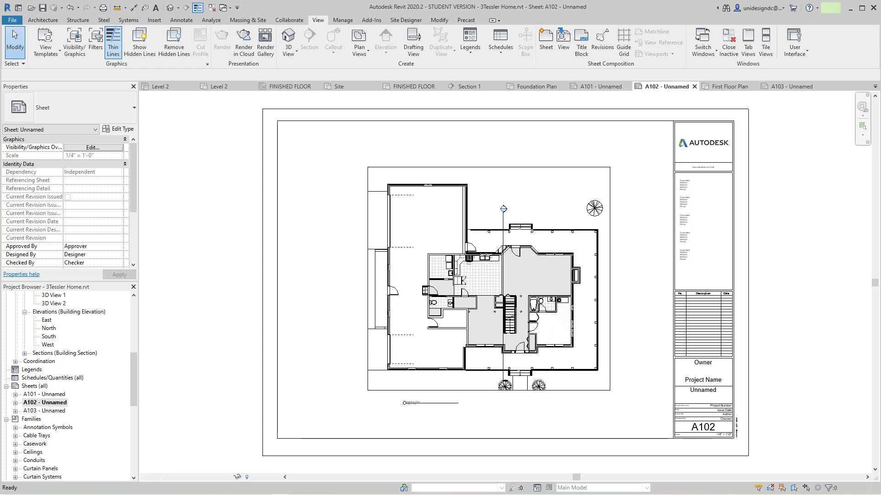
pyautogui.scroll(2, 484, 320)
pyautogui.scroll(-2, 472, 325)
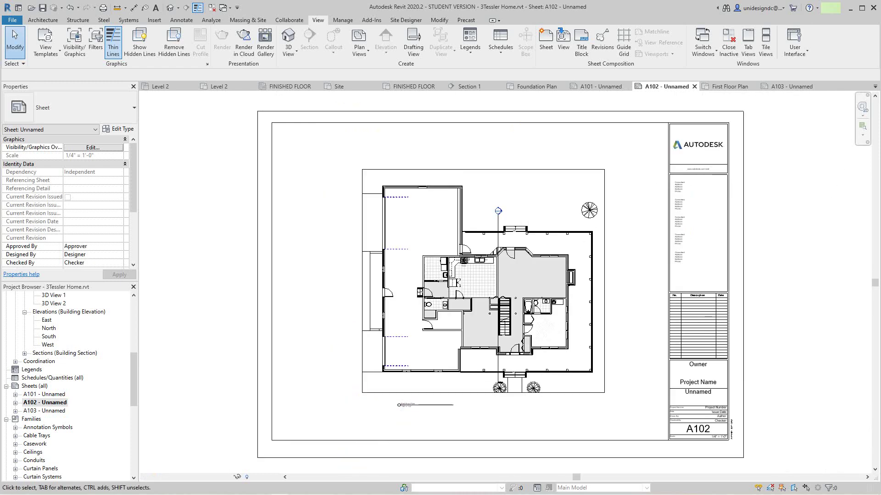
pyautogui.doubleClick(44, 394)
pyautogui.doubleClick(45, 411)
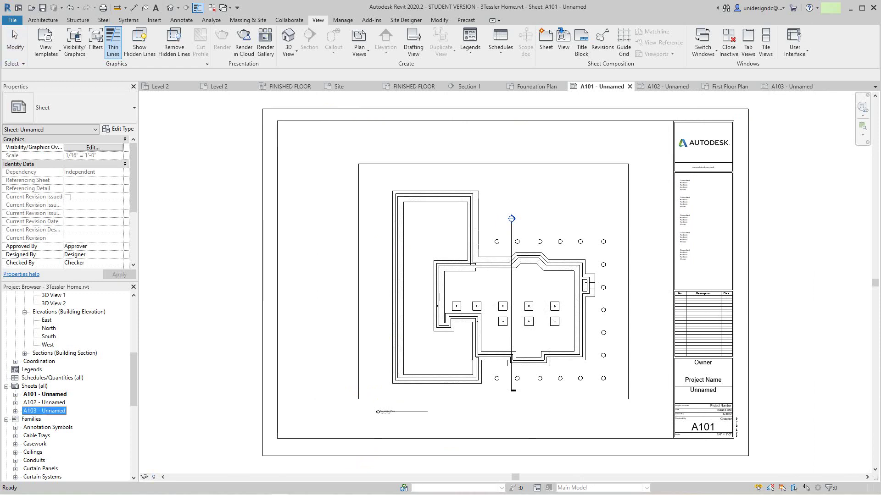
pyautogui.doubleClick(44, 411)
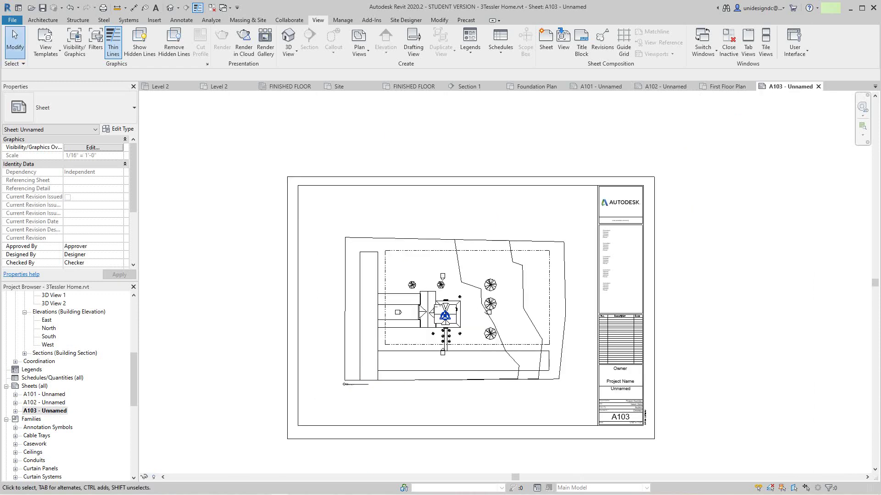
# Step: Renumber sheet A103 as A00 and name it Site Plan
pyautogui.rightClick(51, 411)
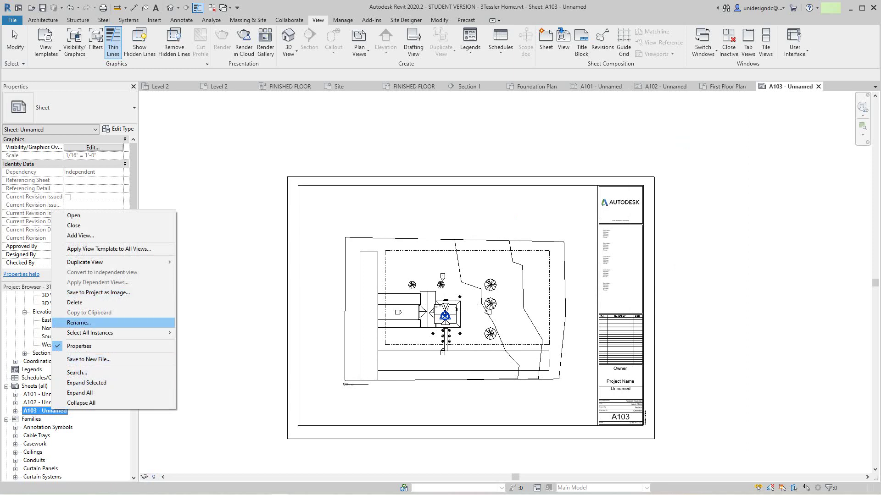
pyautogui.click(79, 322)
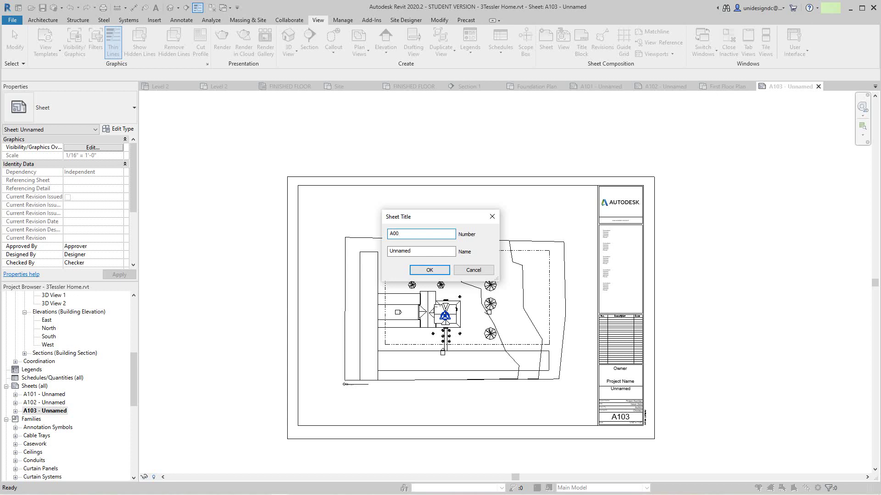
pyautogui.press('Tab')
pyautogui.write('s')
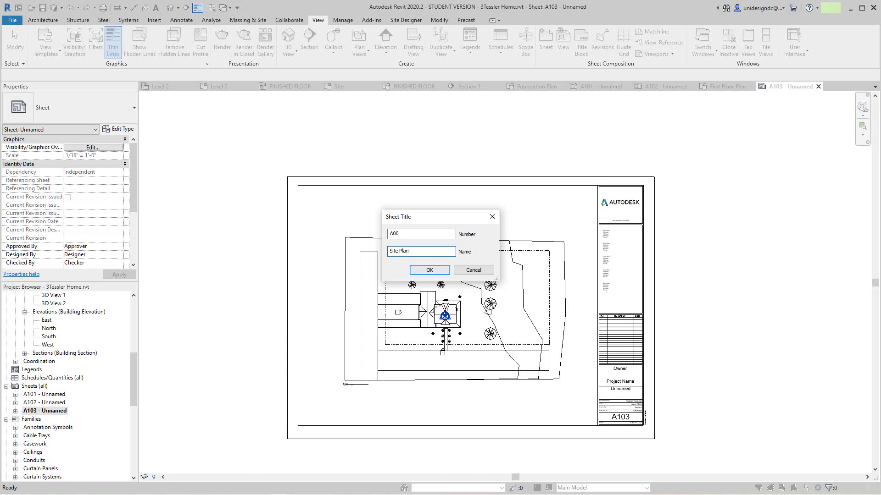
pyautogui.click(429, 270)
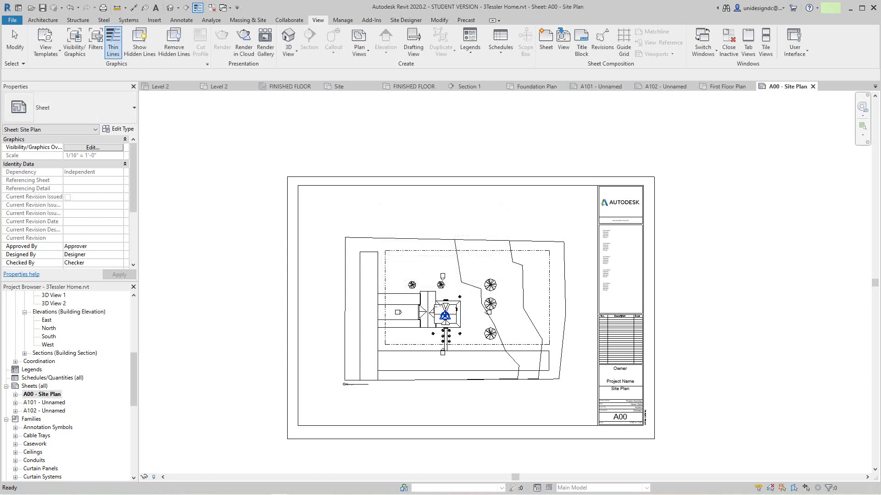
pyautogui.scroll(-2, 329, 380)
pyautogui.middleClick(329, 381)
pyautogui.middleClick(329, 380)
# Step: Open sheet A101 and name it Foundation Plan, keeping its sheet number
pyautogui.click(44, 402)
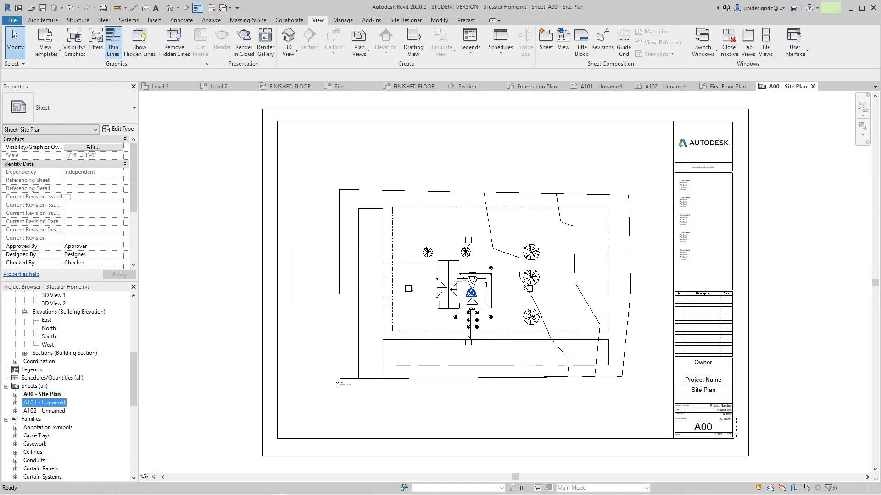
pyautogui.doubleClick(44, 402)
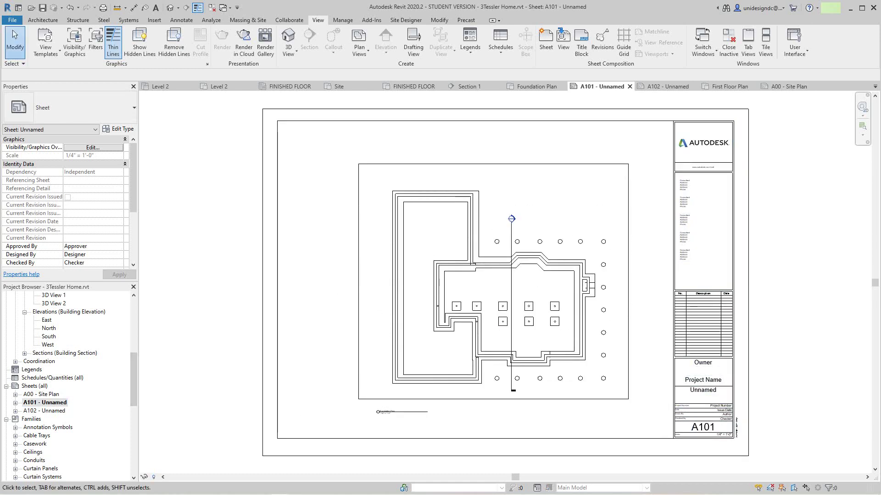
pyautogui.scroll(2, 69, 385)
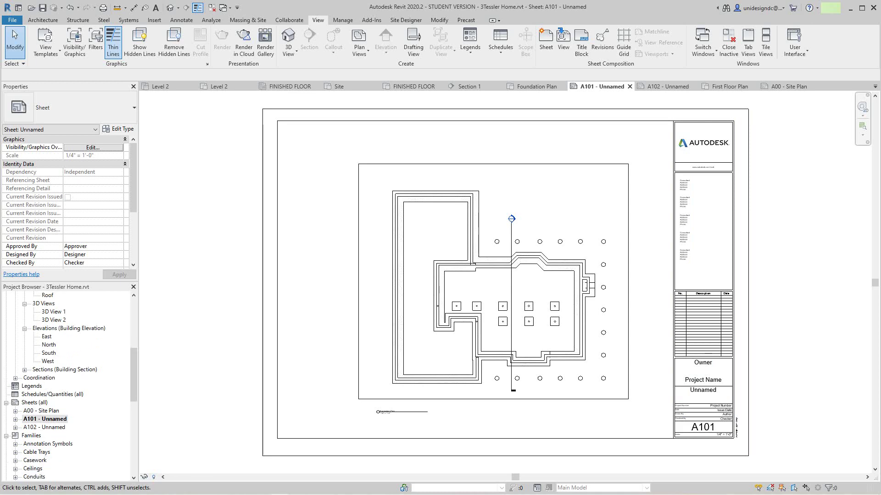
pyautogui.scroll(1, 446, 361)
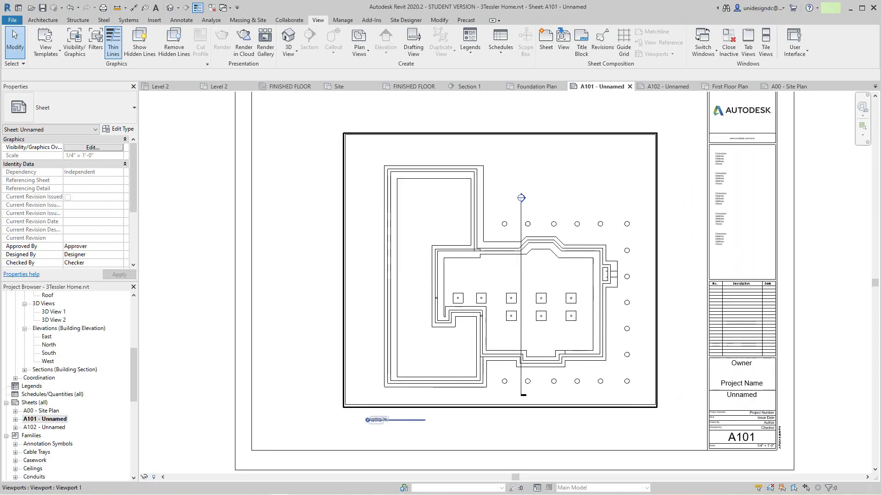
pyautogui.rightClick(54, 419)
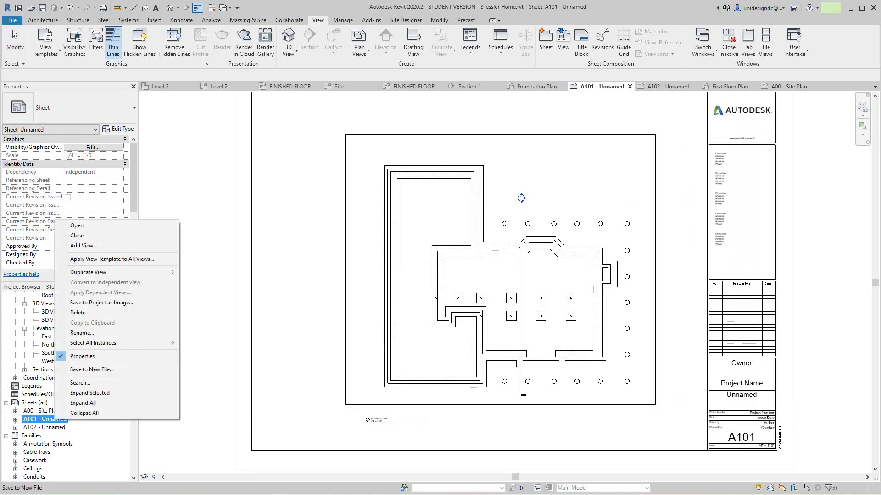
pyautogui.click(82, 332)
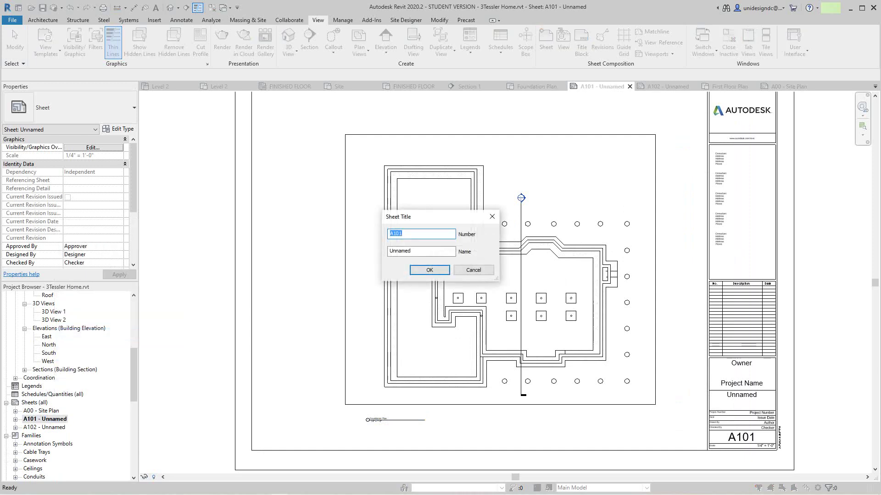
pyautogui.click(411, 251)
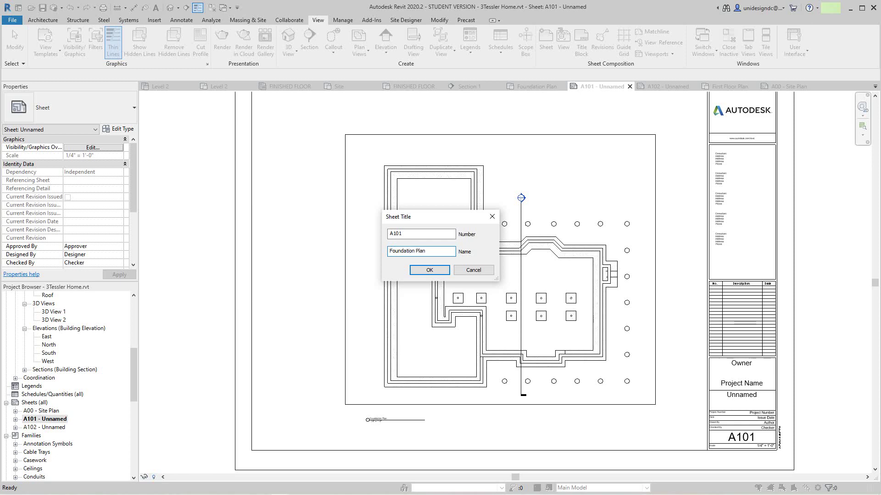
pyautogui.press('Return')
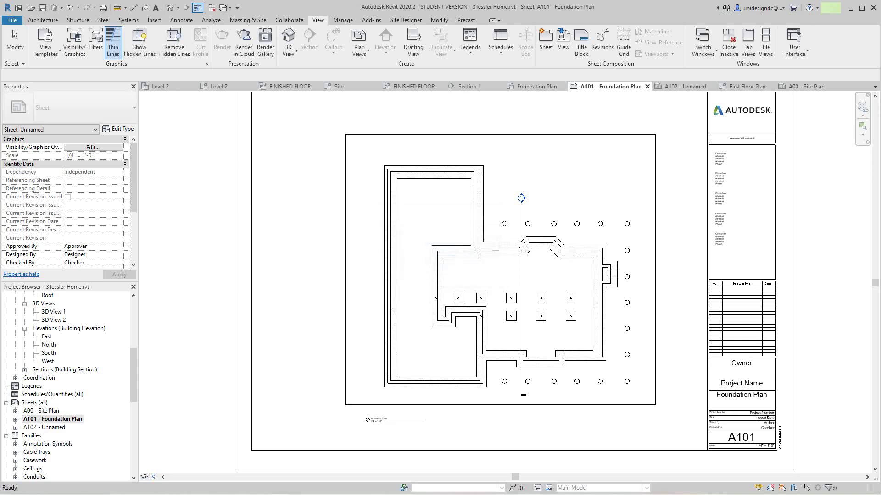
pyautogui.scroll(-3, 465, 286)
pyautogui.press('z')
pyautogui.press('f')
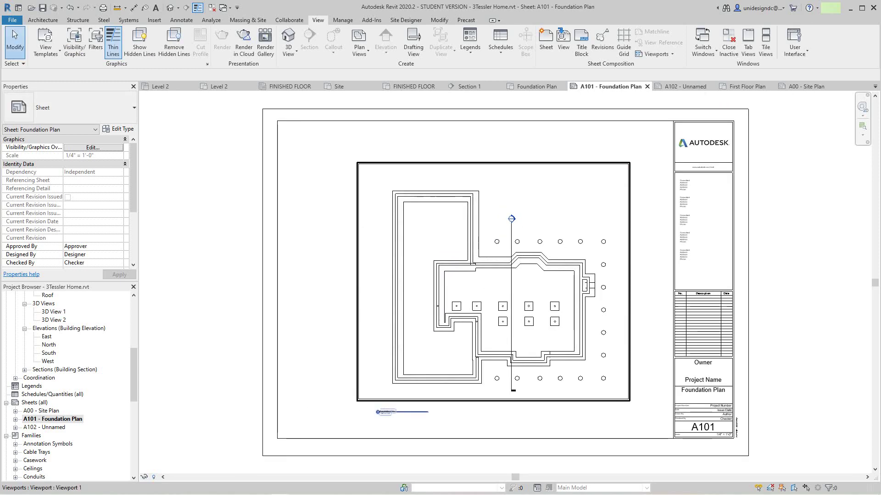
# Step: Open sheet A102 and name it First Floor Plan, keeping its sheet number
pyautogui.doubleClick(44, 427)
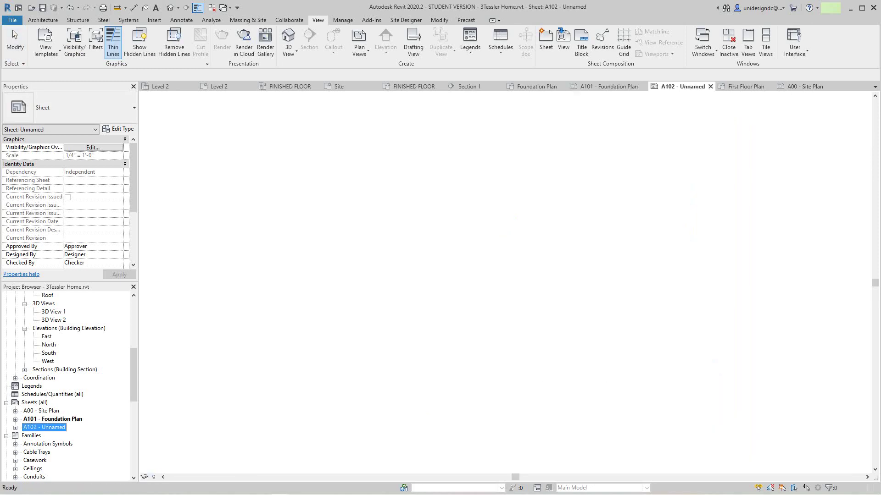
pyautogui.scroll(4, 395, 414)
pyautogui.scroll(-6, 408, 405)
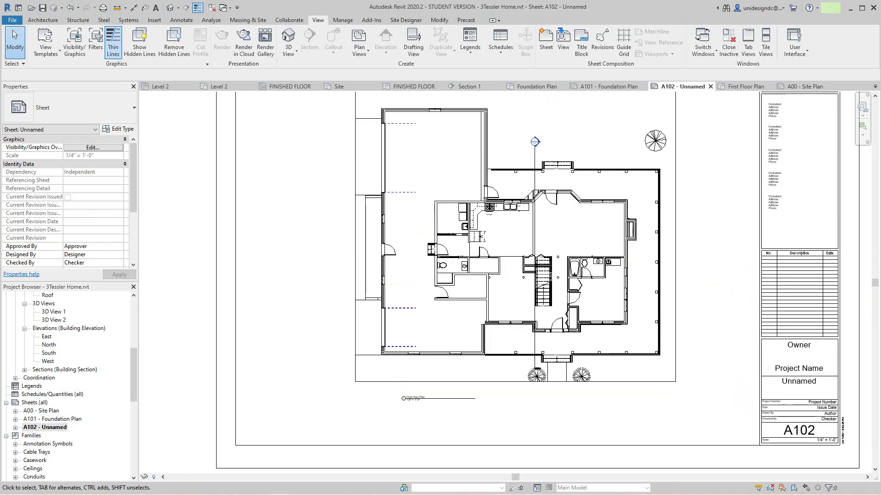
pyautogui.rightClick(45, 427)
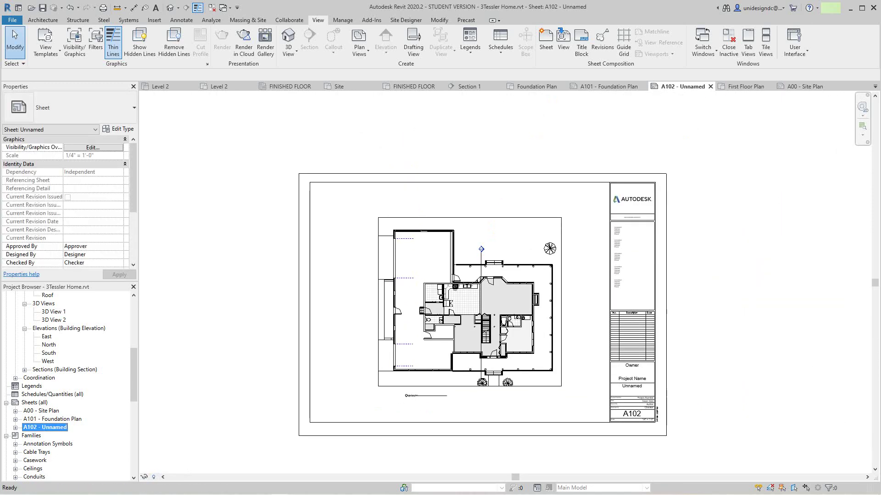
pyautogui.click(89, 339)
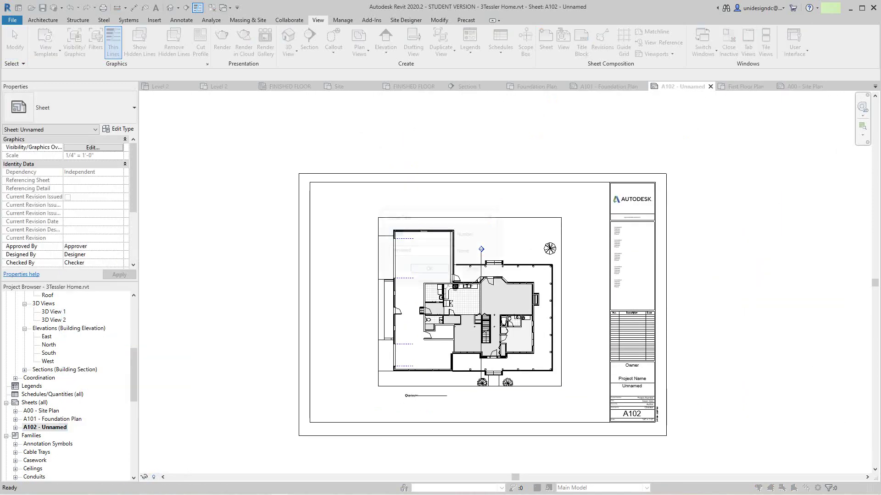
pyautogui.press('Tab')
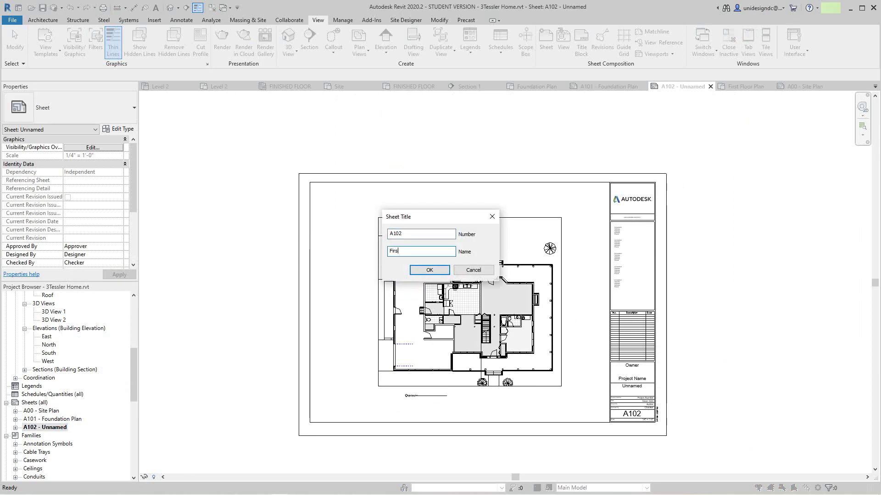
pyautogui.write('First Floor Plan')
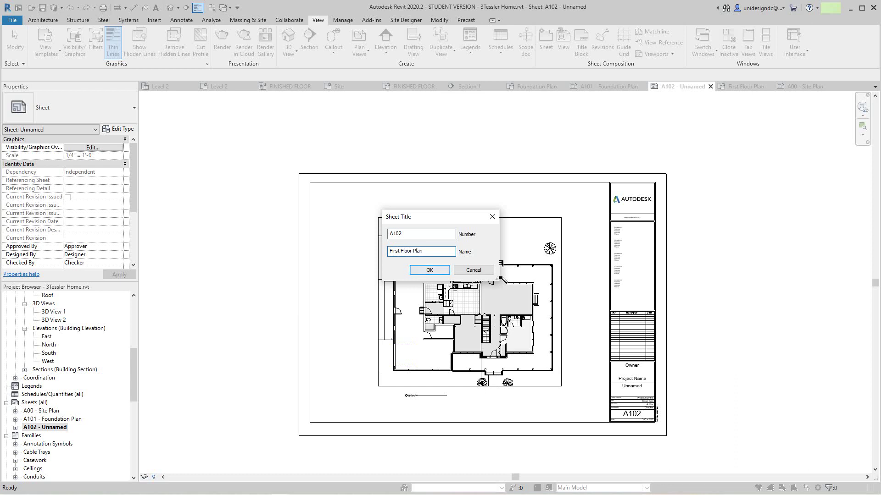
pyautogui.press('Return')
# Step: Shorten the title line of the First Floor Plan viewport on sheet A102 so it ends just past the title text
pyautogui.scroll(-3, 423, 254)
pyautogui.scroll(3, 420, 283)
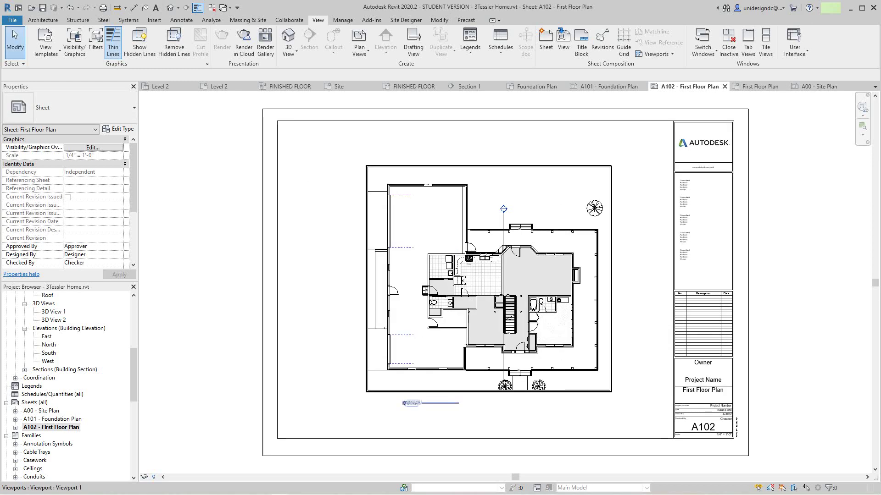
pyautogui.click(454, 403)
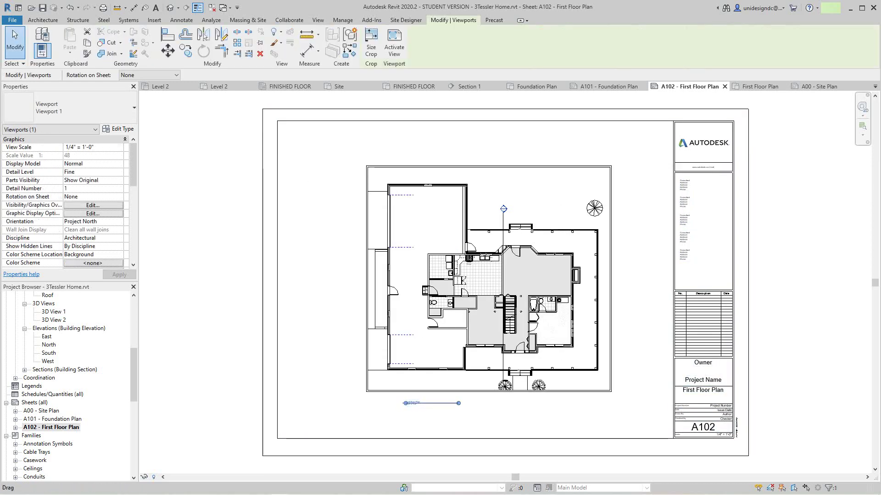
pyautogui.moveTo(458, 403); pyautogui.dragTo(424, 403)
pyautogui.press('Escape')
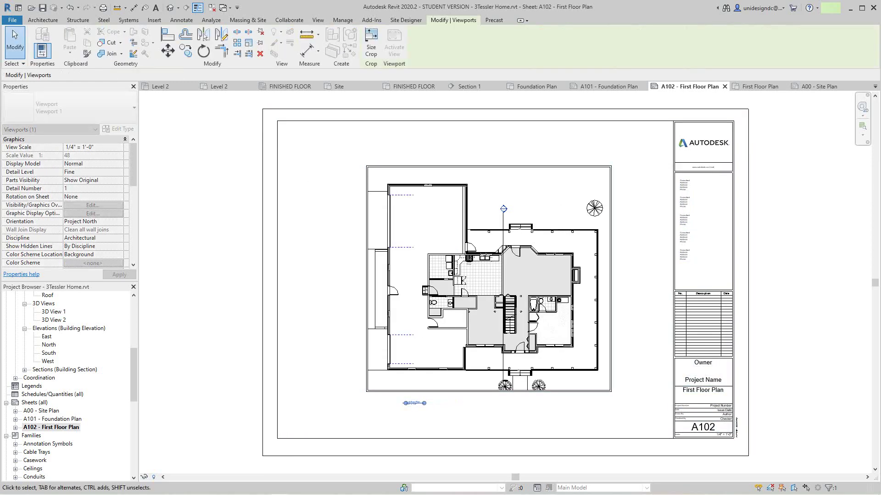
pyautogui.scroll(-4, 436, 408)
pyautogui.scroll(2, 257, 404)
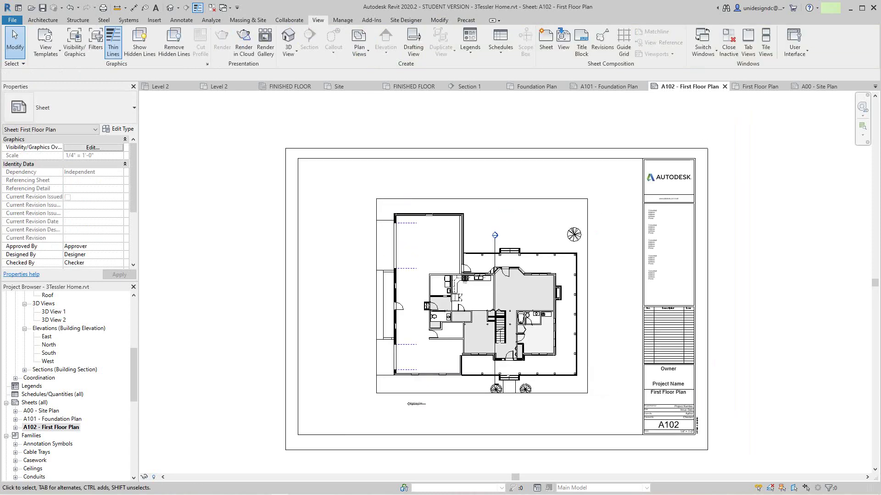
pyautogui.scroll(2, 514, 413)
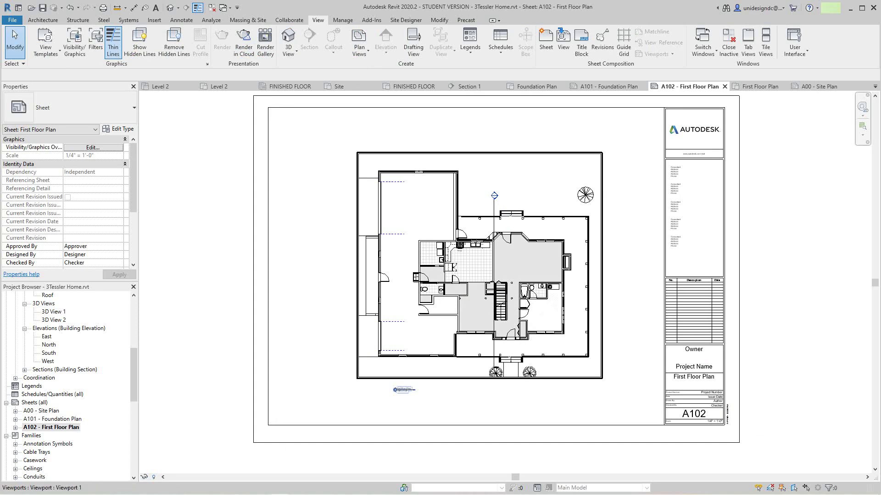
pyautogui.scroll(1, 467, 373)
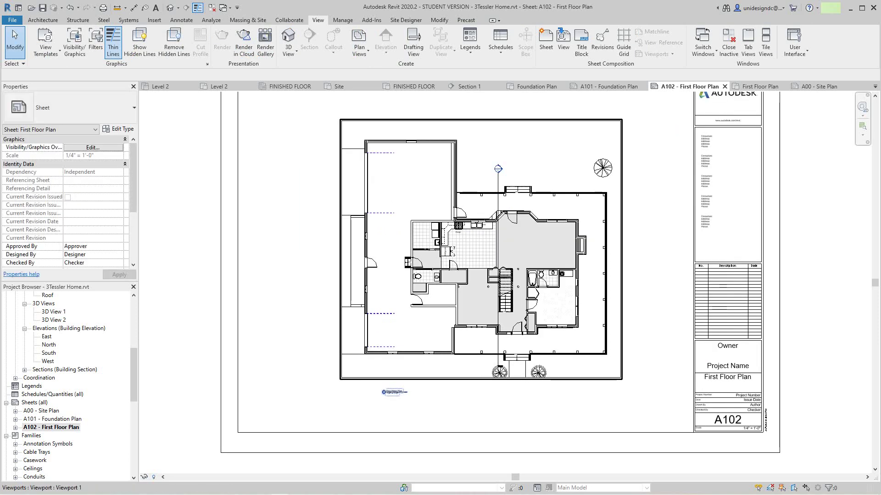
pyautogui.scroll(-1, 242, 338)
pyautogui.moveTo(241, 338); pyautogui.dragTo(244, 344, button='middle')
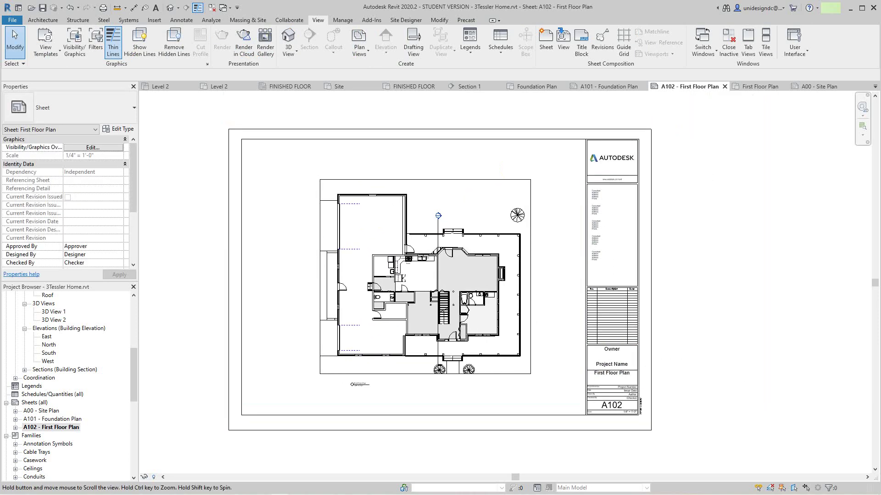
# Step: Open the Level 2 floor plan view and bring the whole house into view
pyautogui.scroll(2, 133, 375)
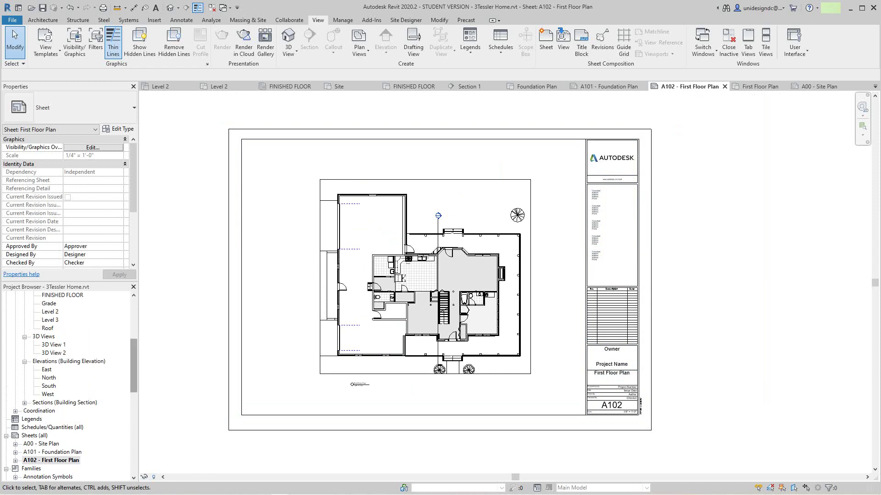
pyautogui.doubleClick(50, 337)
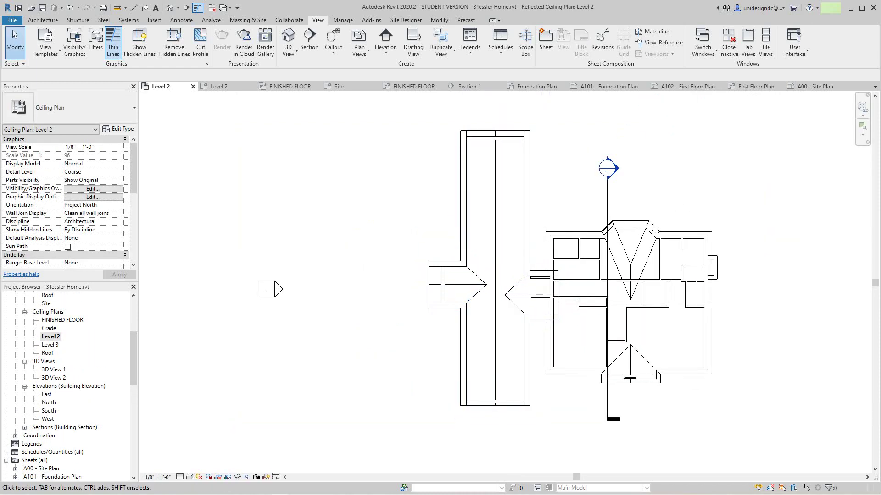
pyautogui.scroll(3, 68, 387)
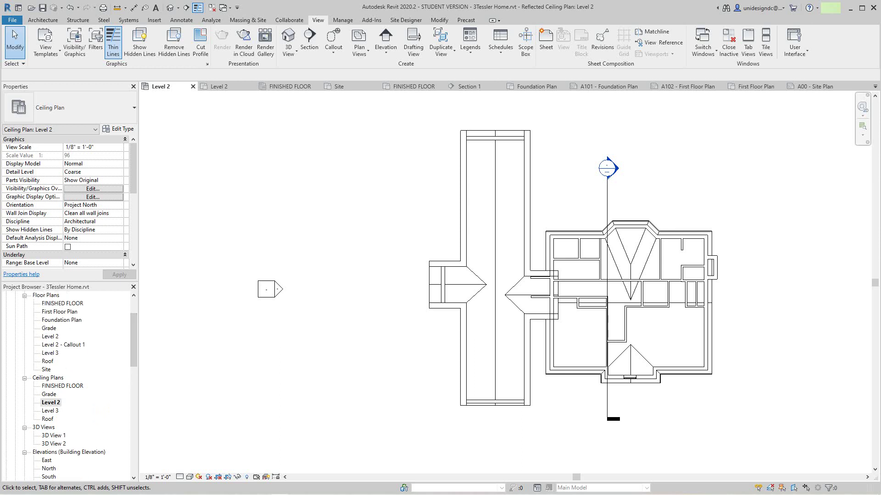
pyautogui.scroll(1, 69, 388)
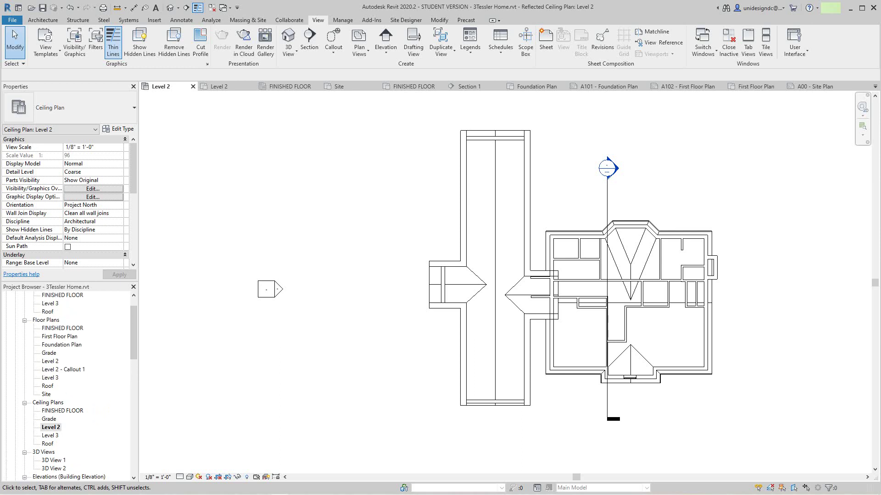
pyautogui.doubleClick(50, 361)
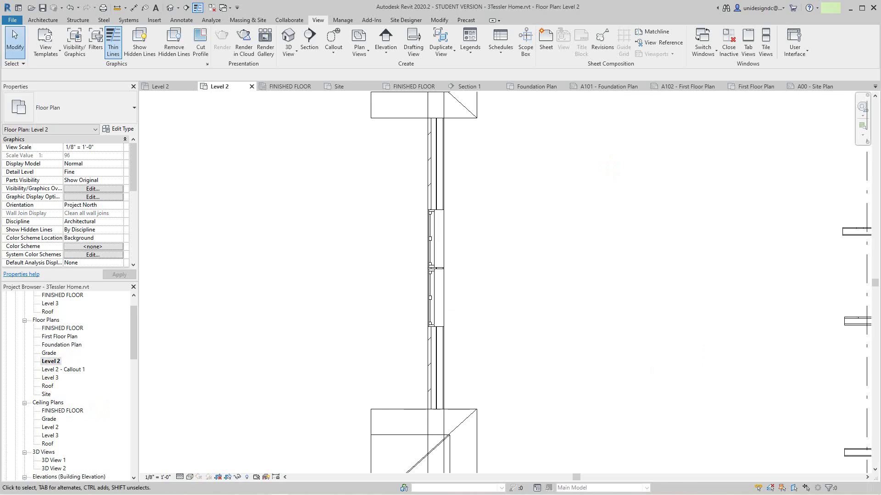
pyautogui.moveTo(642, 321); pyautogui.dragTo(442, 249, button='middle')
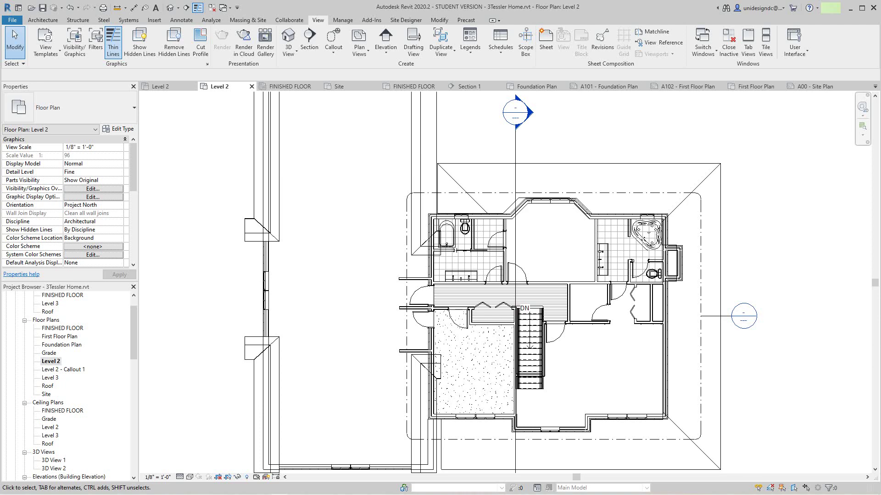
pyautogui.scroll(-2, 526, 244)
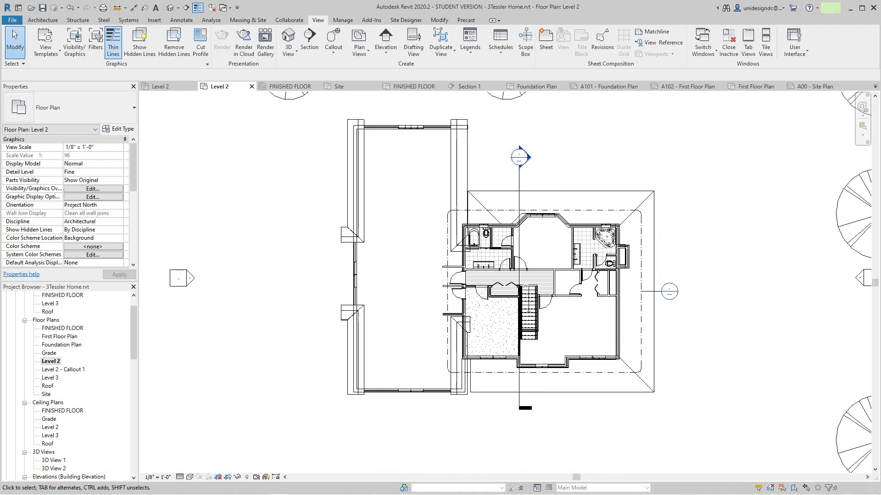
# Step: Duplicate the Level 2 floor plan view with detailing
pyautogui.rightClick(52, 362)
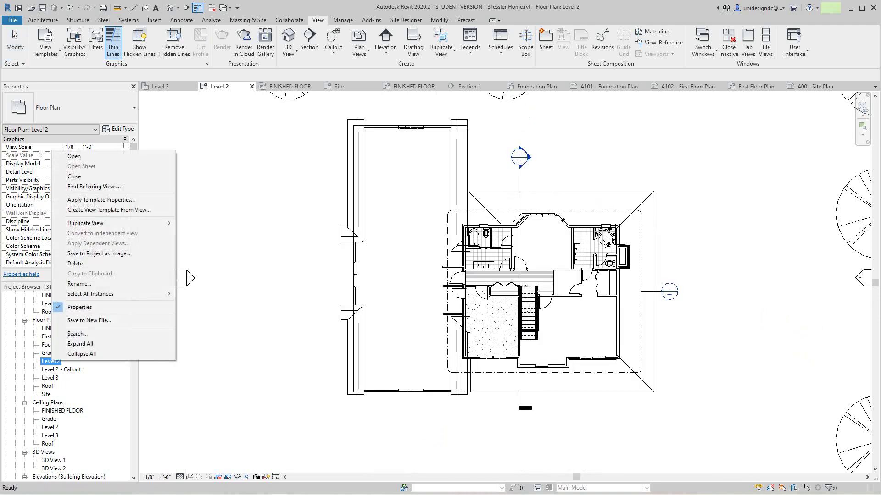
pyautogui.moveTo(114, 294)
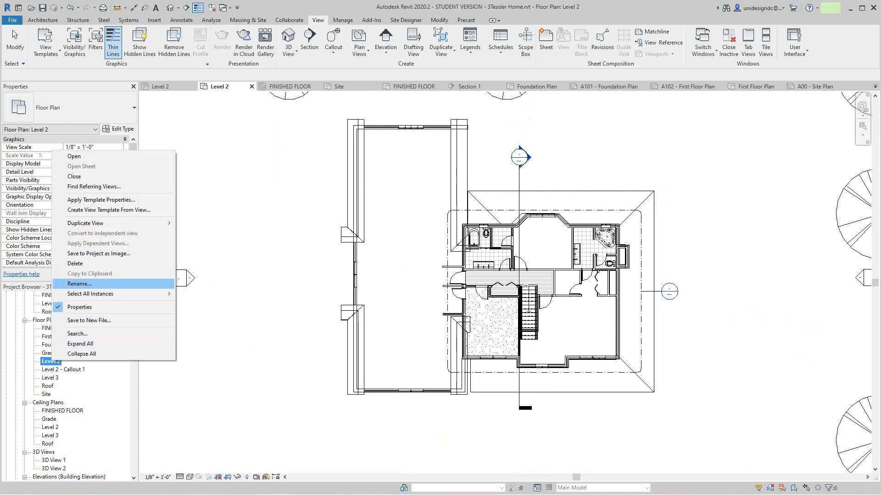
pyautogui.moveTo(115, 223)
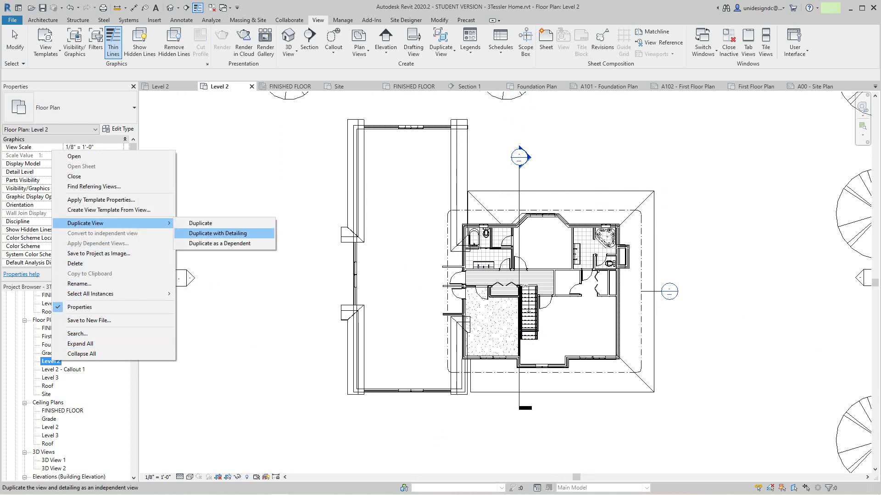
pyautogui.click(218, 233)
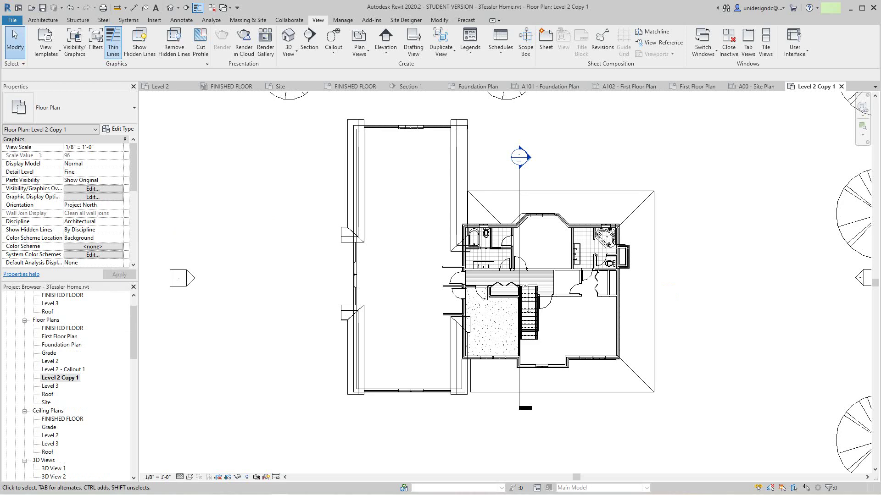
# Step: Rename the duplicated Level 2 floor plan view as Second Floor Plan
pyautogui.rightClick(59, 378)
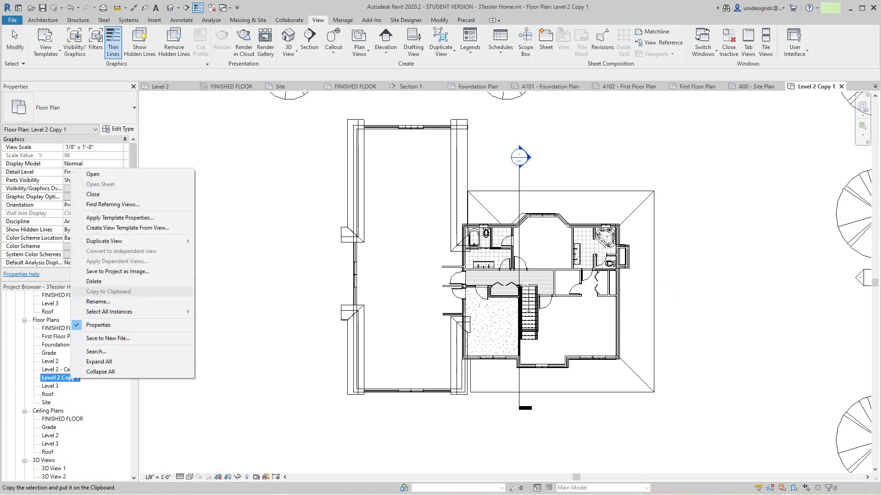
pyautogui.click(97, 302)
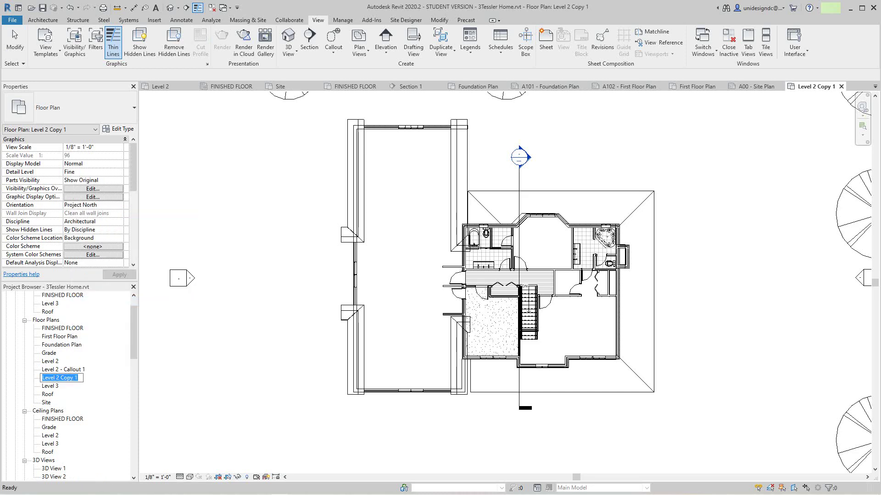
pyautogui.write('S')
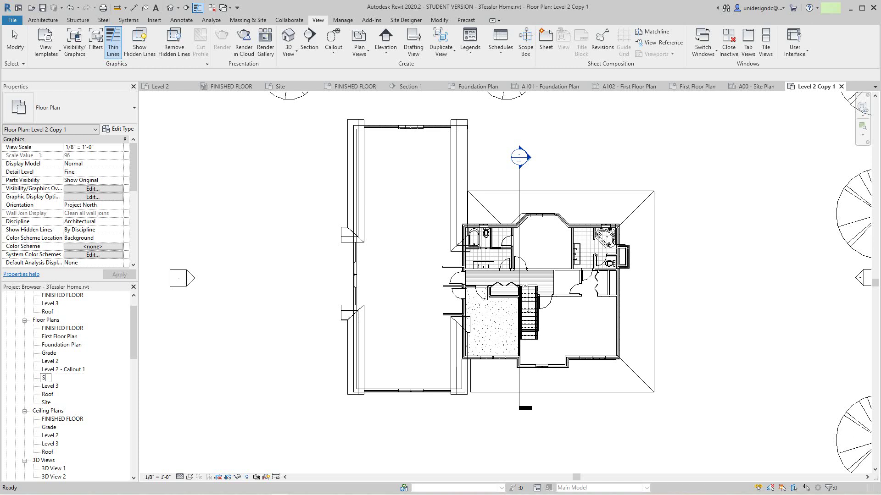
pyautogui.write('econd Floor Plan')
pyautogui.press('Return')
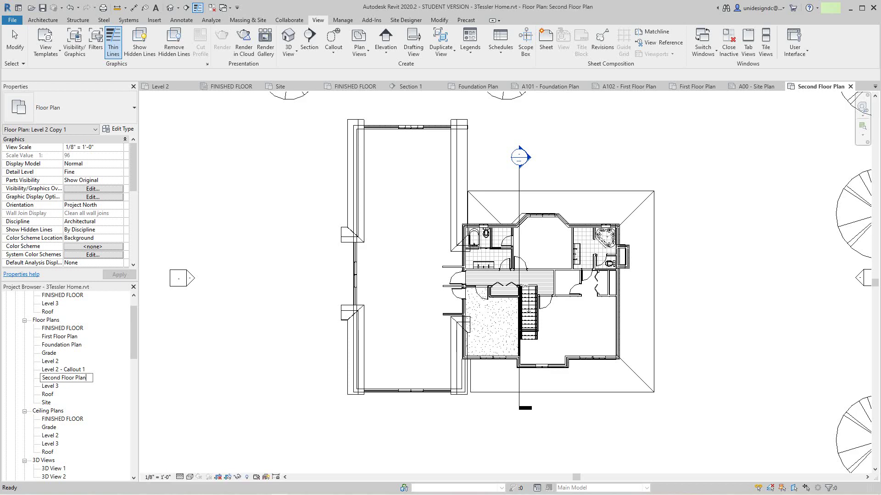
# Step: Create a new sheet with the E1 30 x 42 Horizontal title block
pyautogui.scroll(-4, 195, 370)
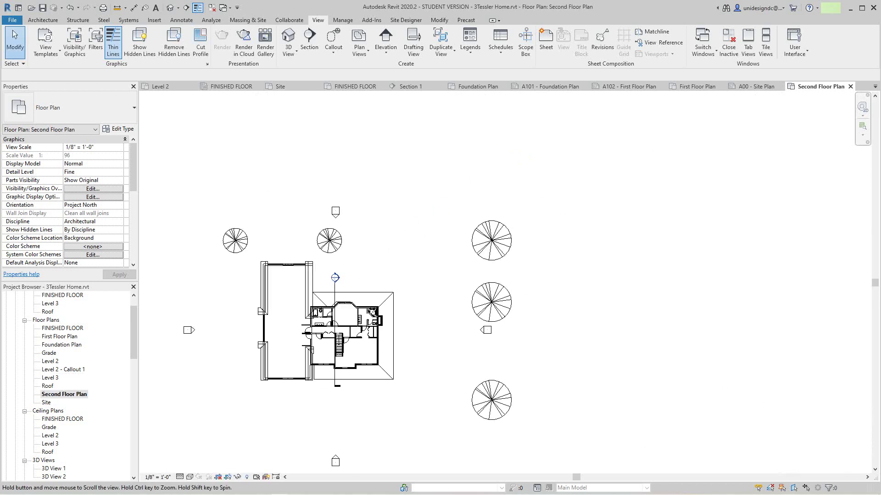
pyautogui.scroll(-6, 69, 385)
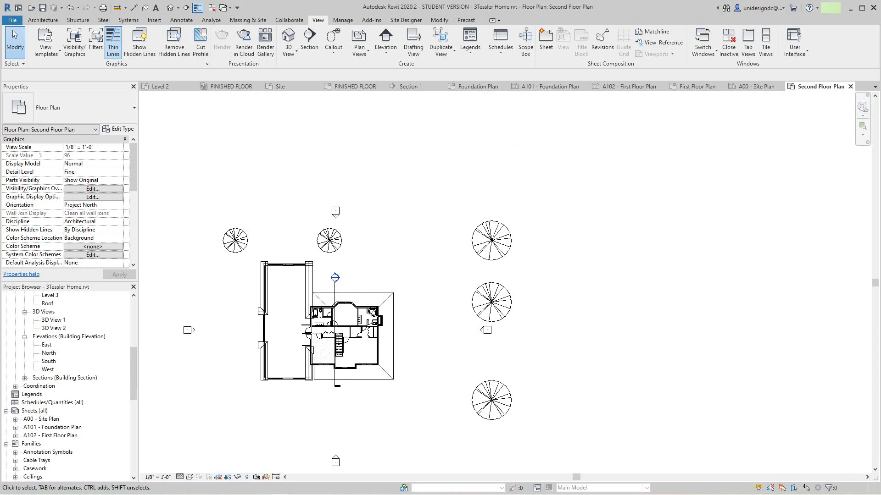
pyautogui.rightClick(28, 411)
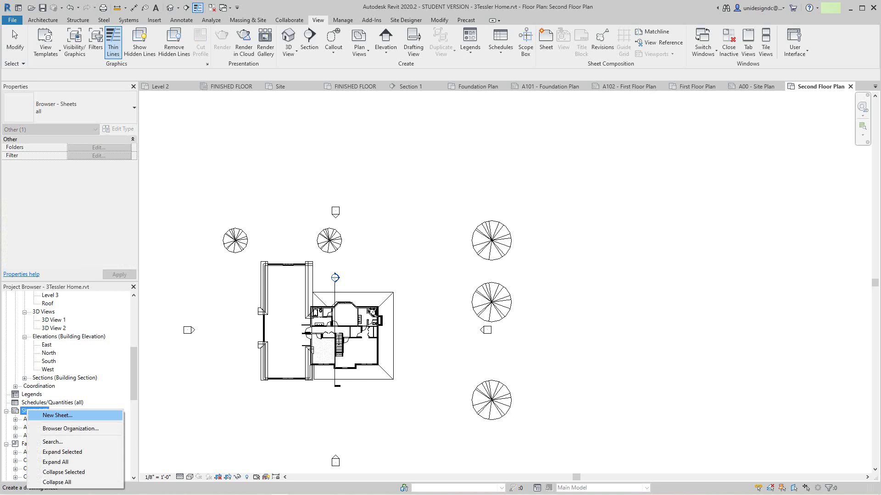
pyautogui.click(57, 415)
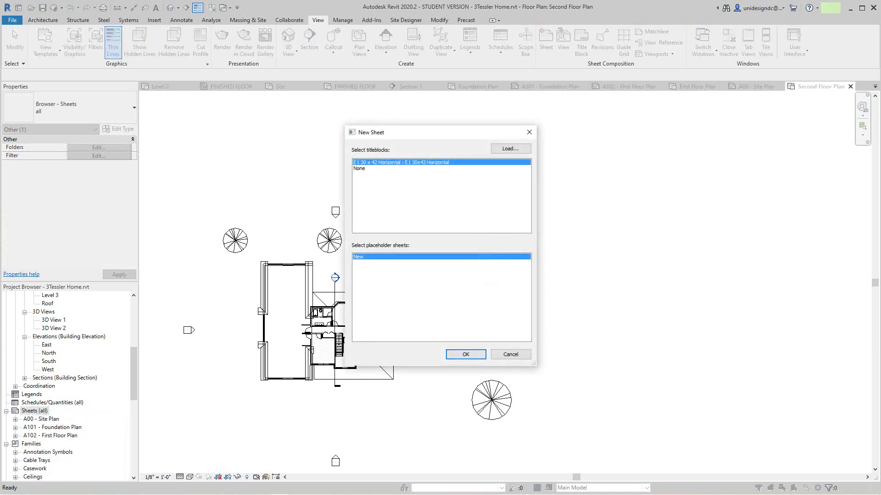
pyautogui.click(465, 354)
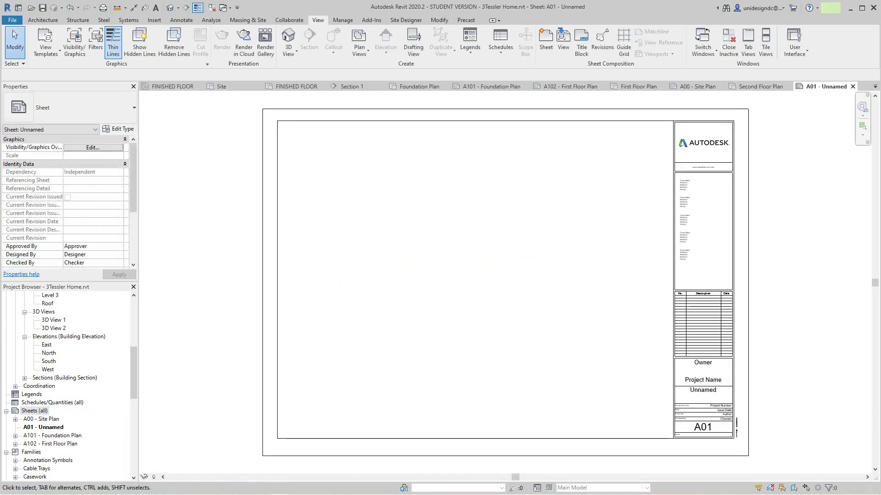
# Step: Place the Second Floor Plan floor plan view in the middle of the new unnamed sheet
pyautogui.scroll(1, 69, 385)
pyautogui.scroll(4, 69, 385)
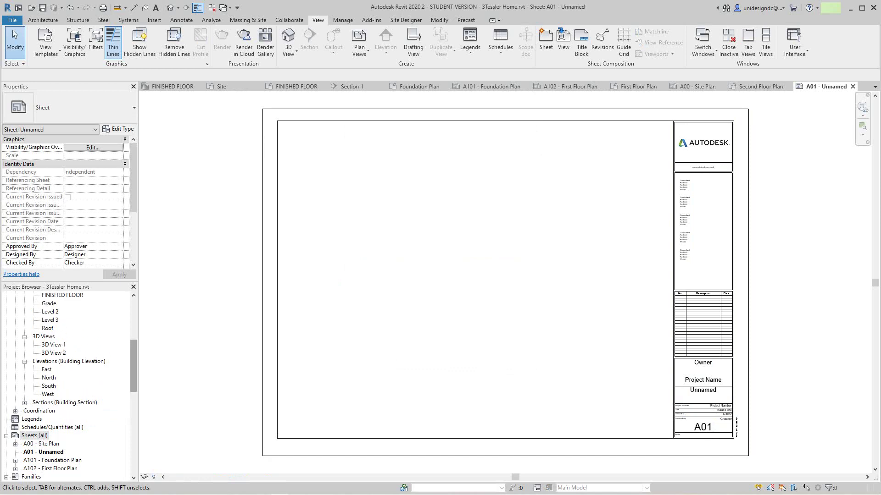
pyautogui.scroll(3, 68, 386)
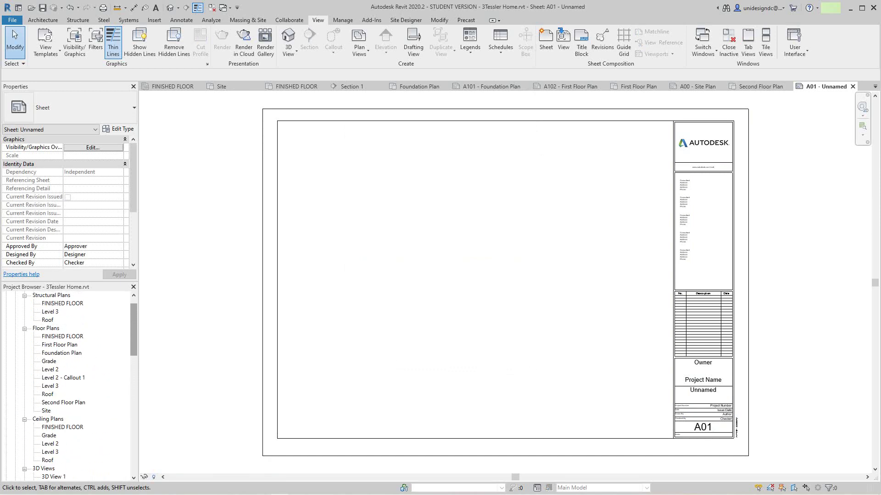
pyautogui.scroll(1, 69, 385)
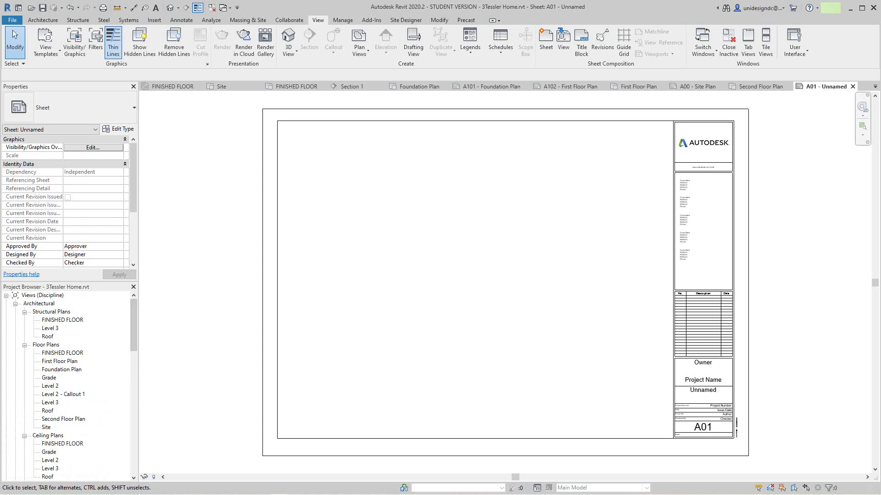
pyautogui.scroll(-1, 69, 385)
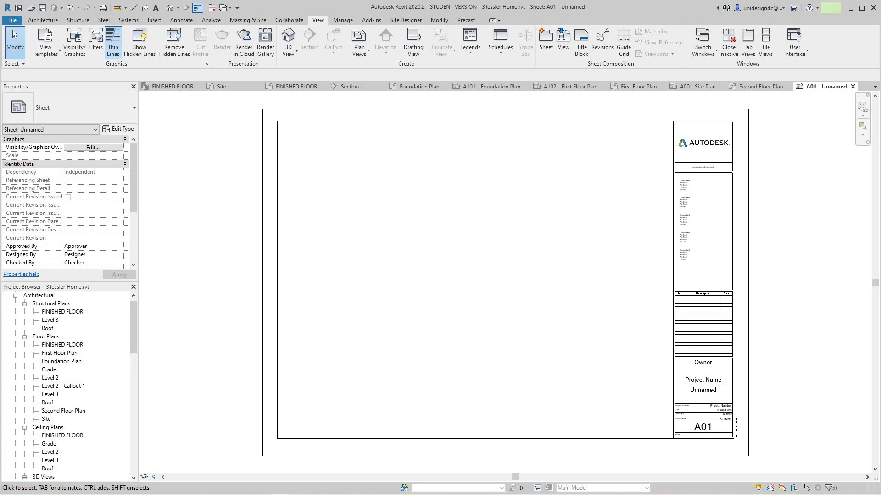
pyautogui.click(63, 395)
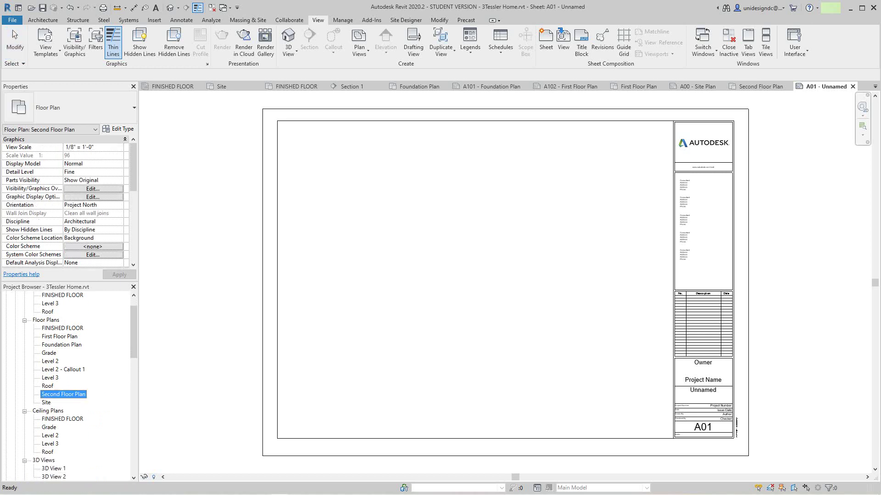
pyautogui.moveTo(63, 395); pyautogui.dragTo(472, 281)
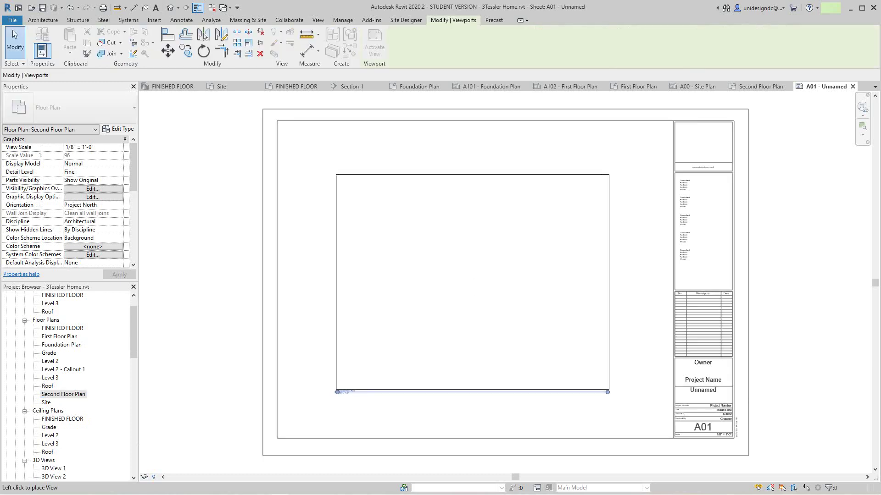
pyautogui.click(472, 281)
# Step: Set the placed plan view's scale to 1/4" = 1'-0" and move its viewport over the sheet
pyautogui.scroll(-2, 558, 218)
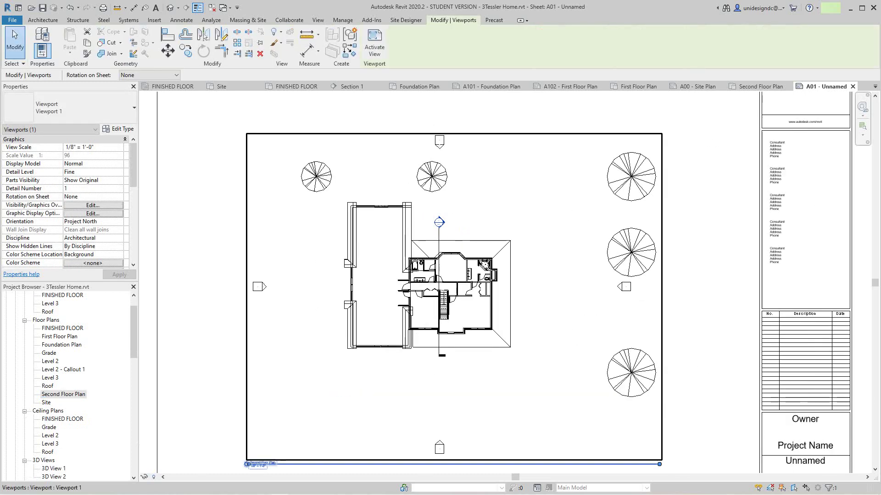
pyautogui.rightClick(403, 111)
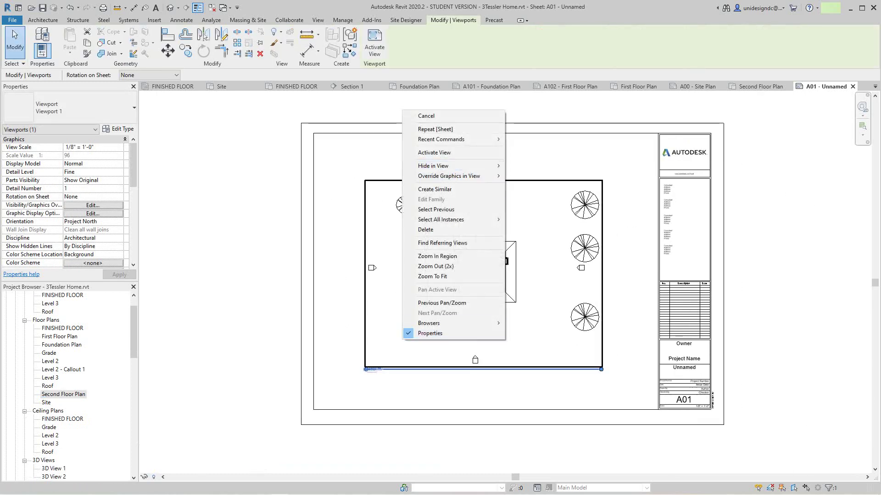
pyautogui.click(434, 153)
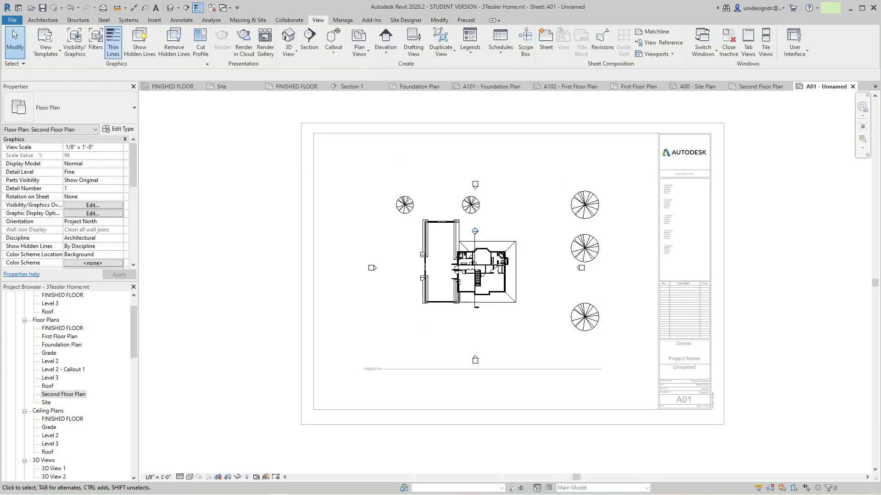
pyautogui.click(157, 477)
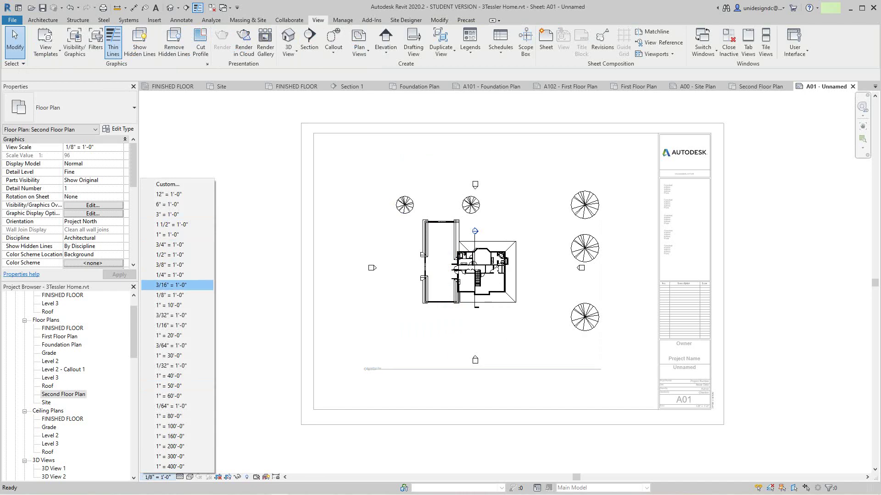
pyautogui.click(169, 274)
pyautogui.scroll(-3, 385, 293)
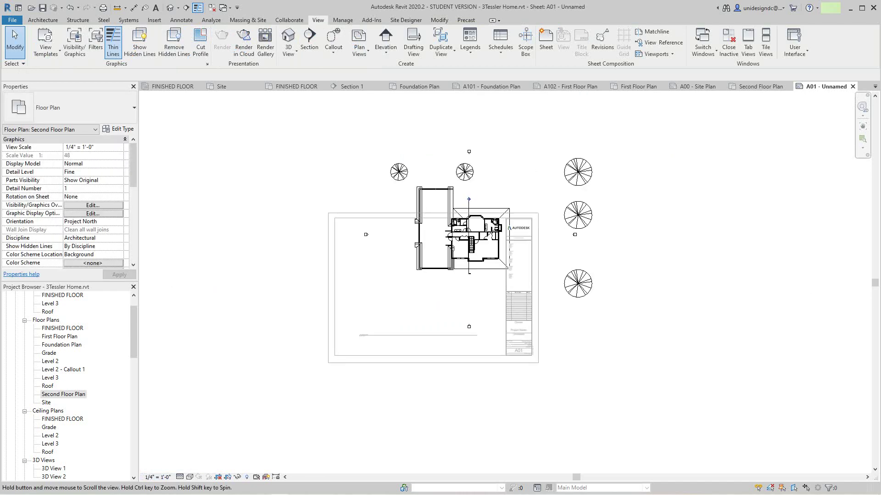
pyautogui.moveTo(394, 298); pyautogui.dragTo(391, 305, button='middle')
pyautogui.rightClick(391, 305)
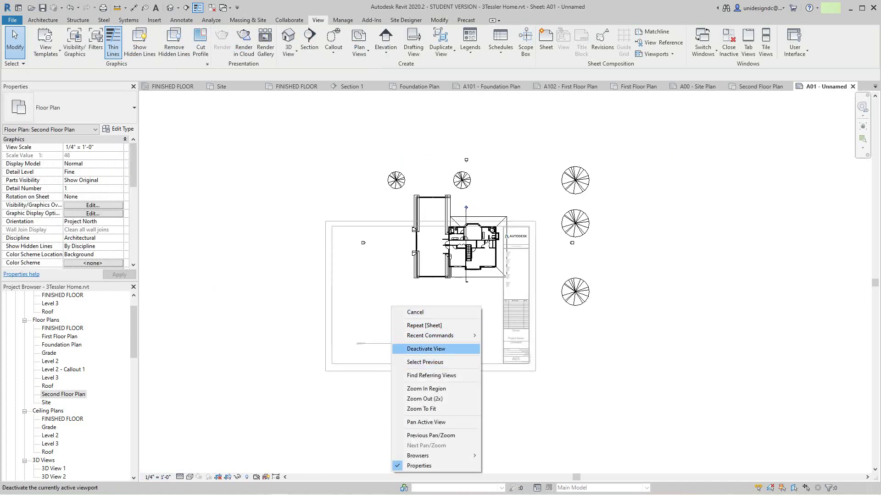
pyautogui.click(426, 349)
pyautogui.moveTo(418, 316); pyautogui.dragTo(379, 363)
# Step: Crop the Second Floor Plan viewport closely around the house, excluding the trees and elevation markers
pyautogui.rightClick(411, 354)
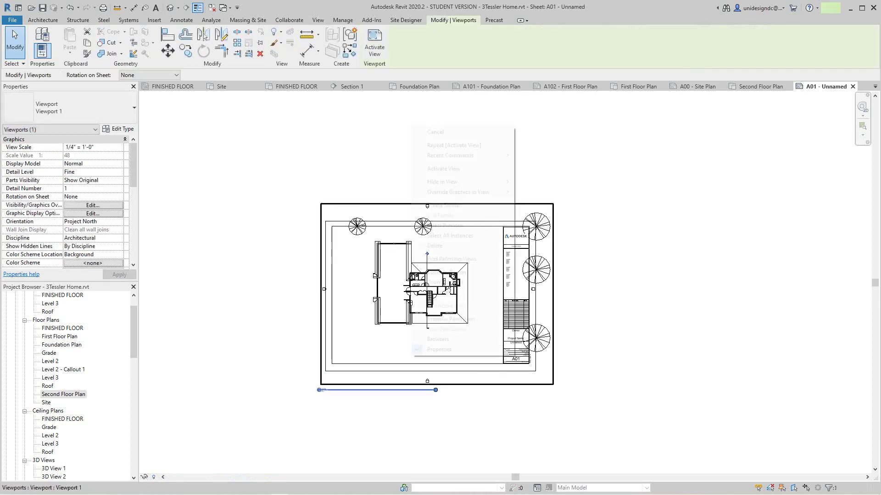
pyautogui.click(443, 168)
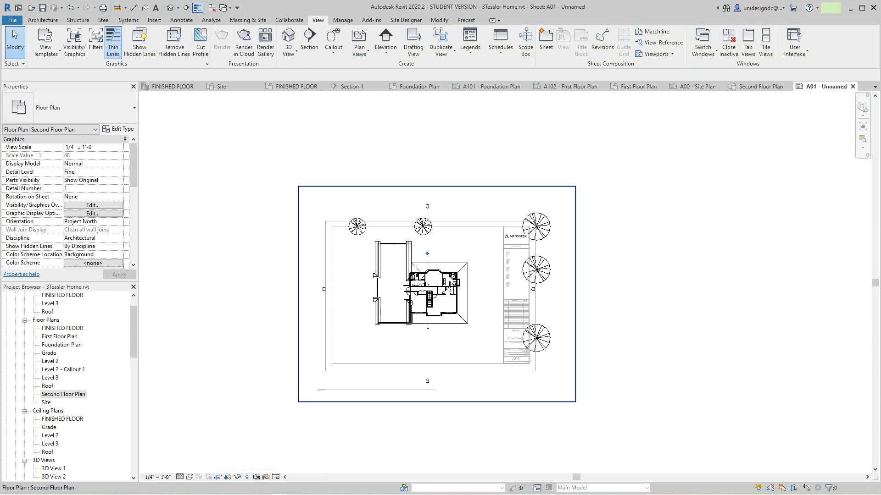
pyautogui.click(437, 401)
pyautogui.moveTo(436, 402); pyautogui.dragTo(436, 332)
pyautogui.moveTo(298, 259); pyautogui.dragTo(367, 259)
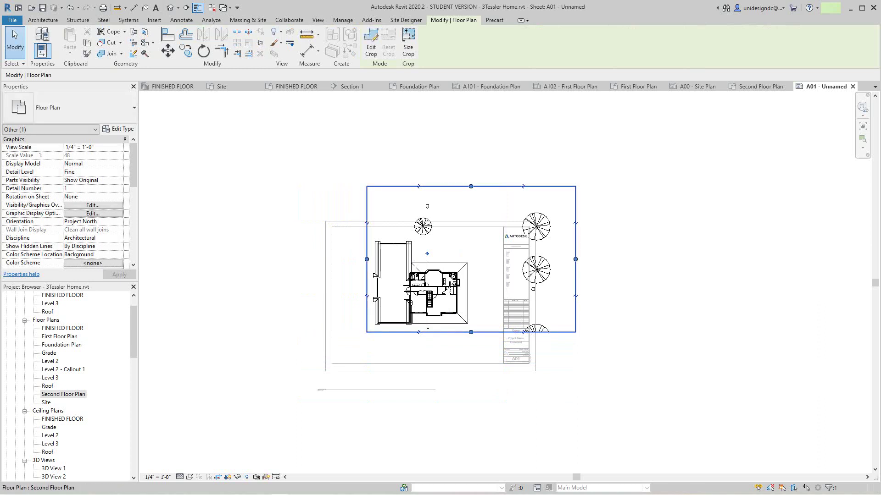
pyautogui.moveTo(470, 186); pyautogui.dragTo(471, 241)
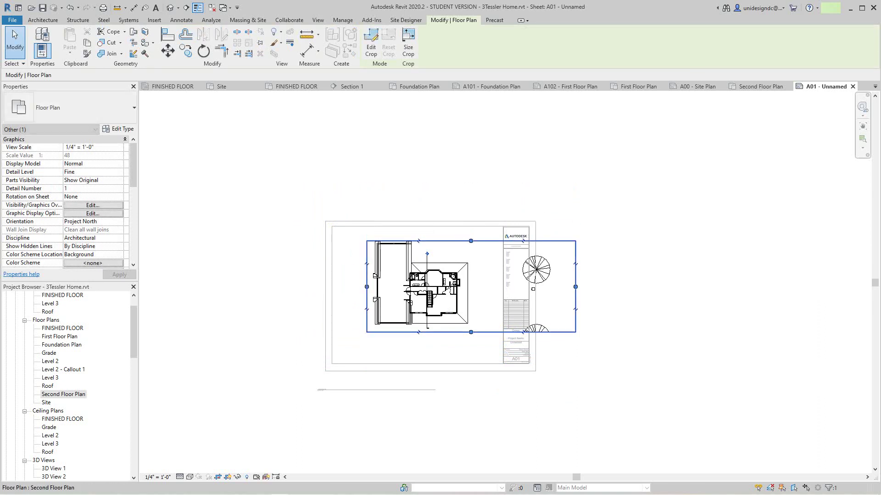
pyautogui.moveTo(575, 287); pyautogui.dragTo(482, 286)
pyautogui.press('Escape')
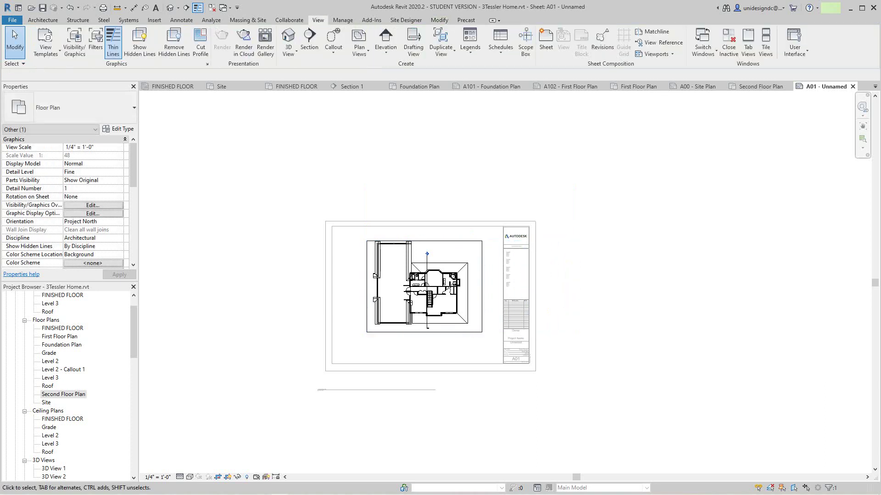
pyautogui.rightClick(436, 188)
pyautogui.click(438, 193)
pyautogui.rightClick(437, 189)
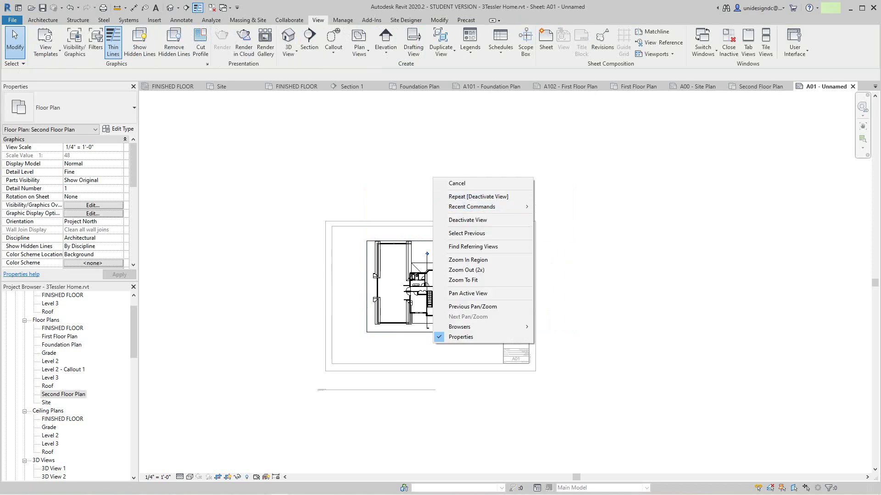
pyautogui.click(470, 230)
pyautogui.scroll(4, 382, 339)
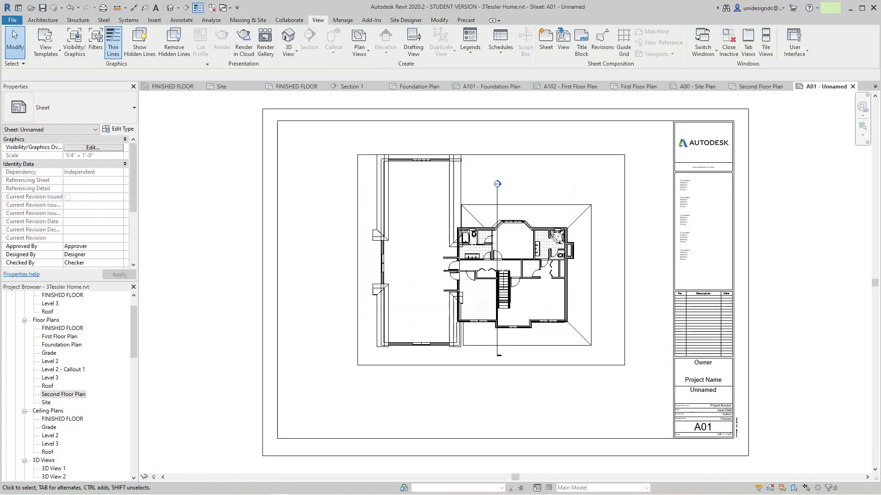
# Step: Move the viewport's view title onto the sheet, just beneath the cropped plan
pyautogui.moveTo(386, 299); pyautogui.dragTo(382, 282, button='middle')
pyautogui.scroll(-2, 382, 282)
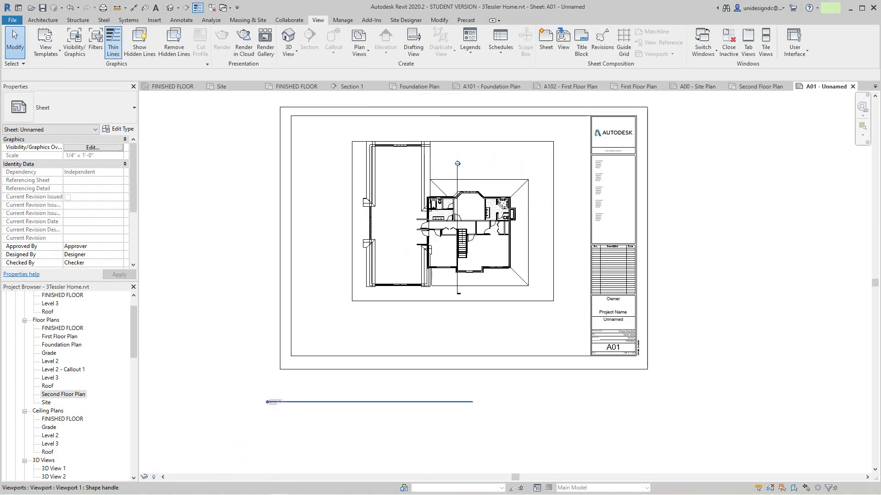
pyautogui.click(276, 402)
pyautogui.moveTo(268, 402); pyautogui.dragTo(360, 315)
pyautogui.press('Escape')
# Step: Shift the second floor plan viewport slightly down to centre it vertically on the sheet
pyautogui.scroll(-2, 475, 420)
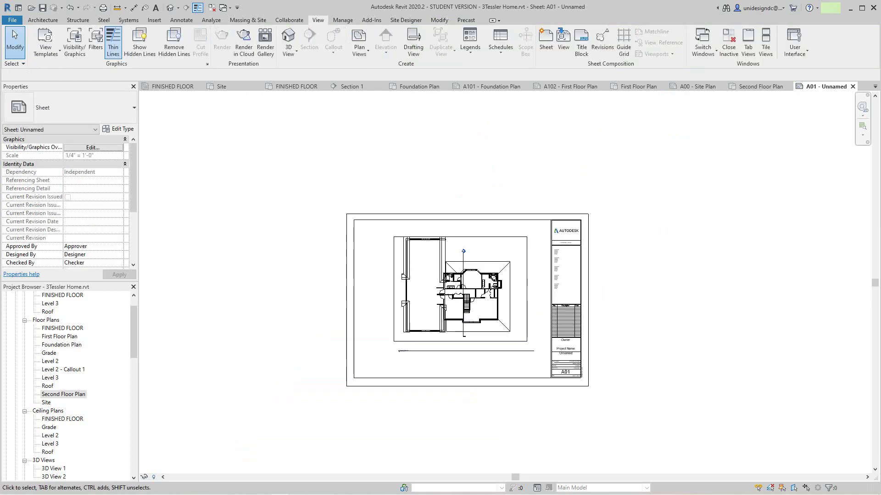
pyautogui.scroll(5, 458, 290)
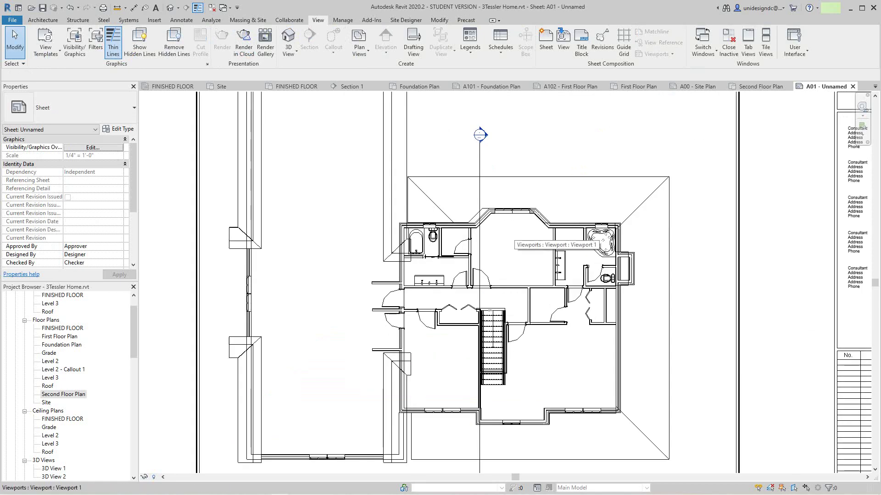
pyautogui.moveTo(513, 234); pyautogui.dragTo(494, 256, button='middle')
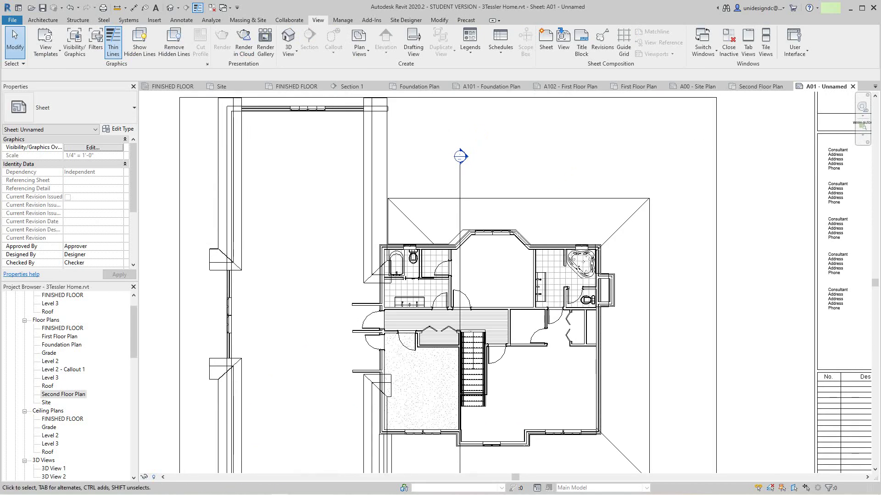
pyautogui.scroll(-2, 268, 380)
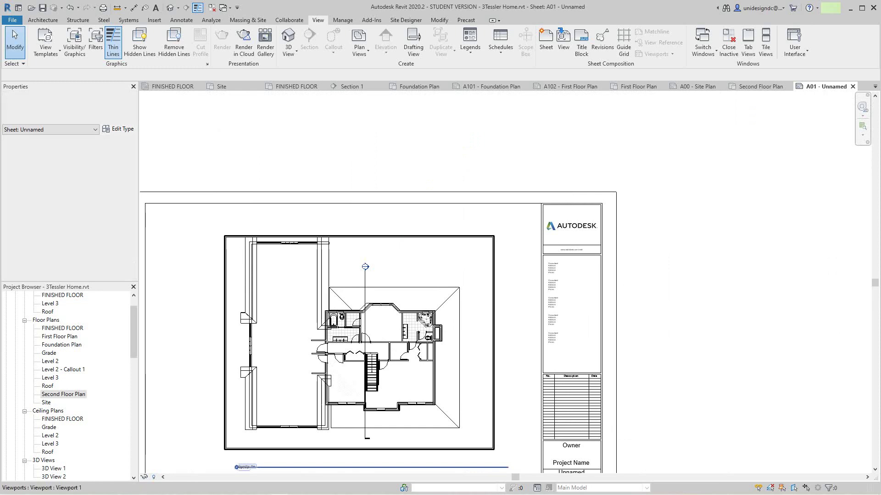
pyautogui.scroll(-3, 642, 271)
pyautogui.middleClick(661, 270)
pyautogui.middleClick(660, 271)
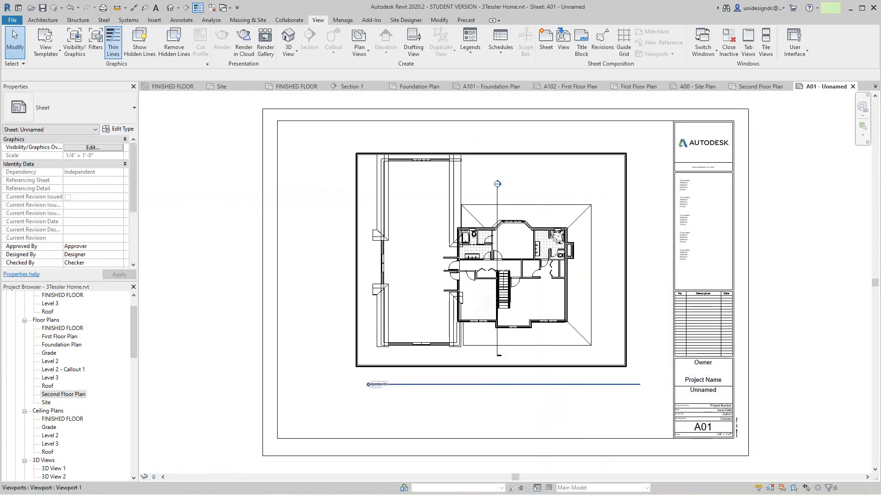
pyautogui.moveTo(551, 270)
pyautogui.mouseDown()
pyautogui.moveTo(545, 287)
pyautogui.moveTo(551, 280)
pyautogui.mouseUp()
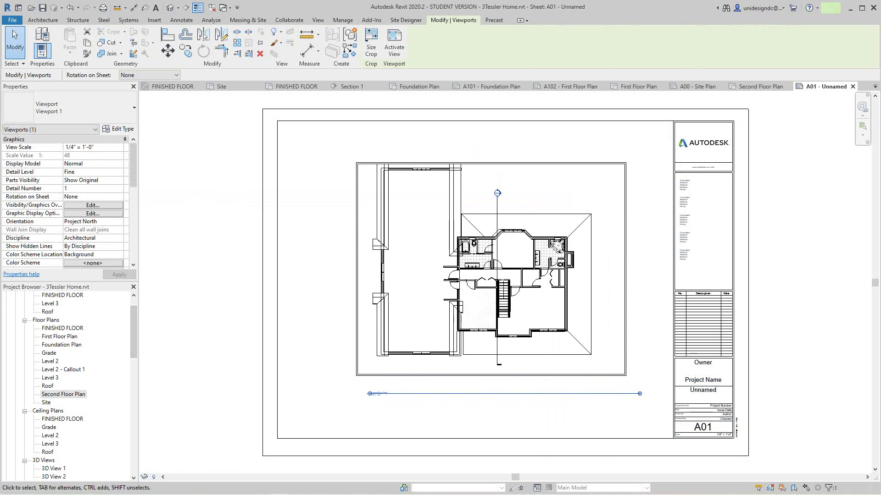
pyautogui.scroll(-6, 68, 386)
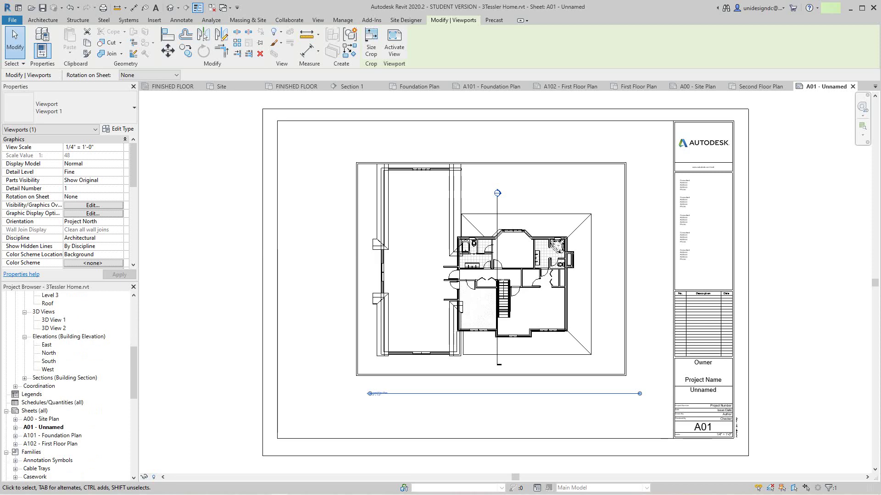
pyautogui.press('Escape')
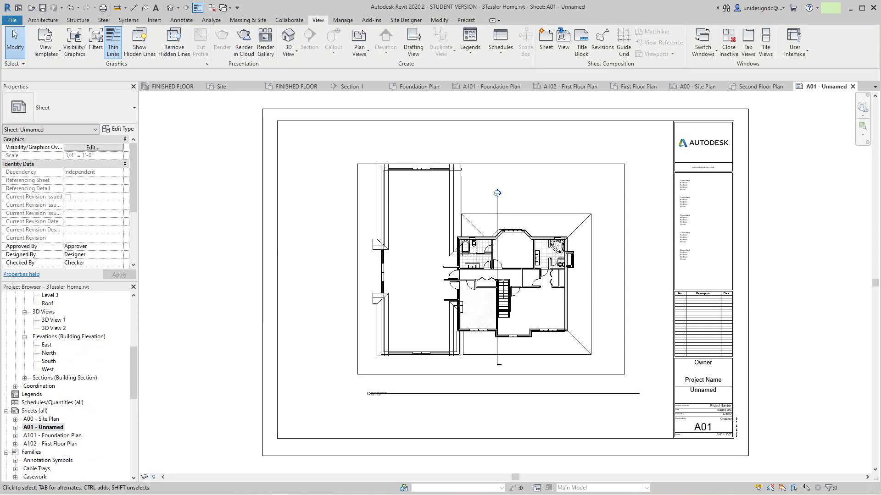
# Step: Change the unnamed sheet's number to A03 and its name to Second Floor Plan
pyautogui.rightClick(53, 427)
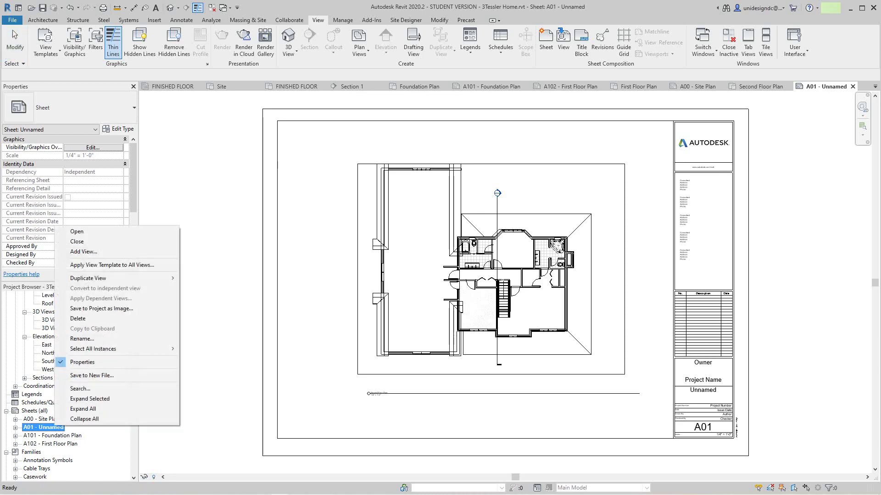
pyautogui.click(74, 338)
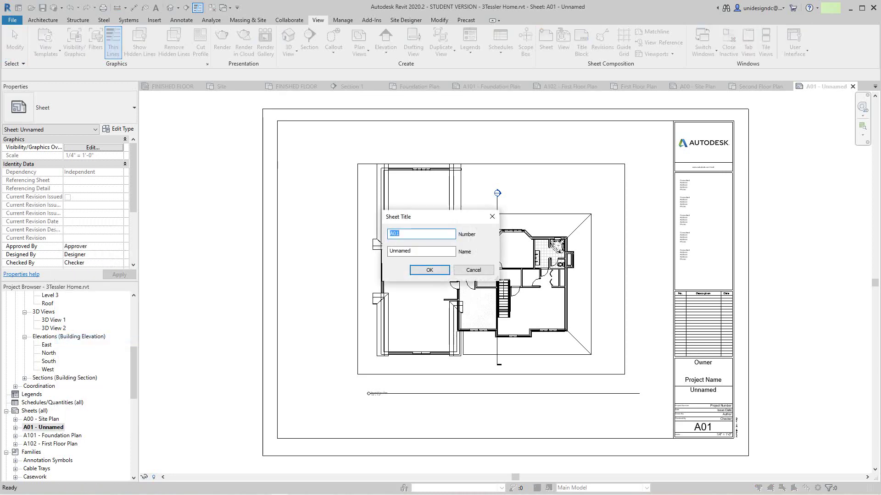
pyautogui.click(399, 234)
pyautogui.hotkey('shift', 'Left')
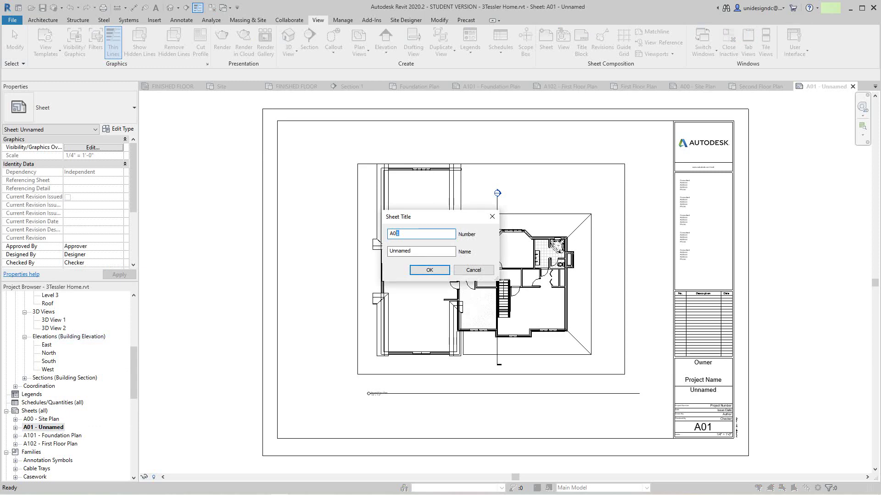
pyautogui.write('3')
pyautogui.press('Tab')
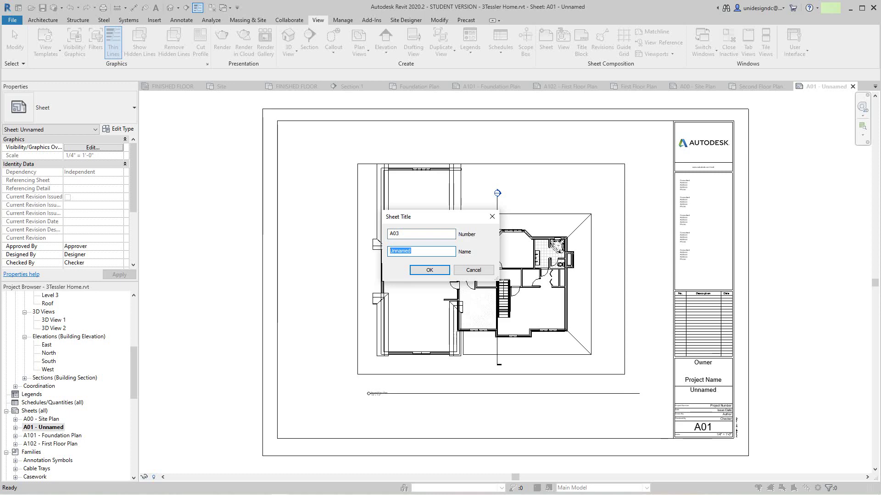
pyautogui.write('Second Floor Plan')
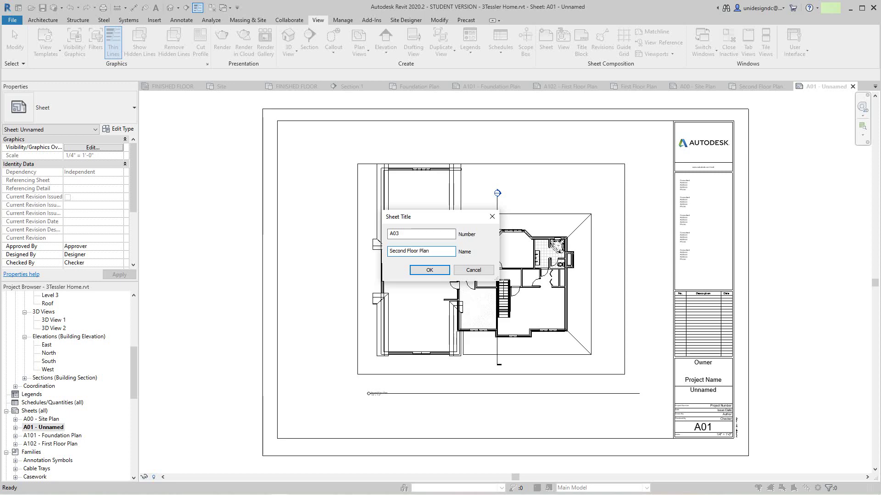
pyautogui.press('Return')
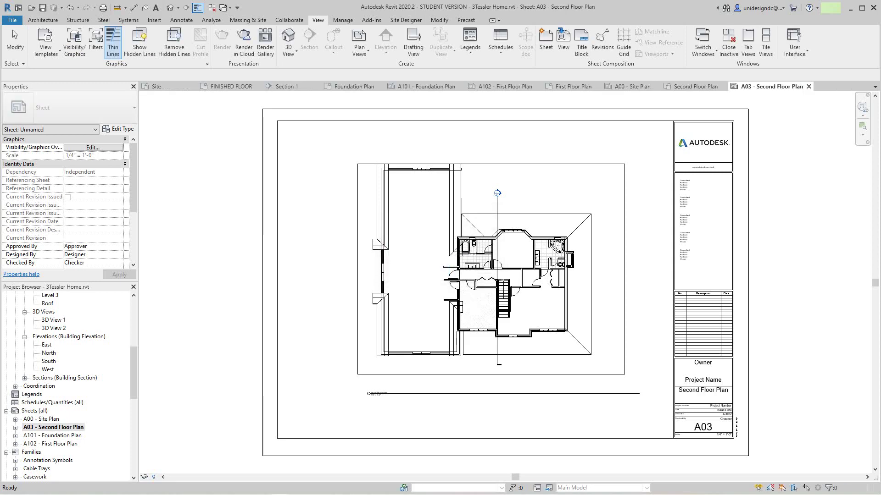
pyautogui.scroll(-3, 367, 401)
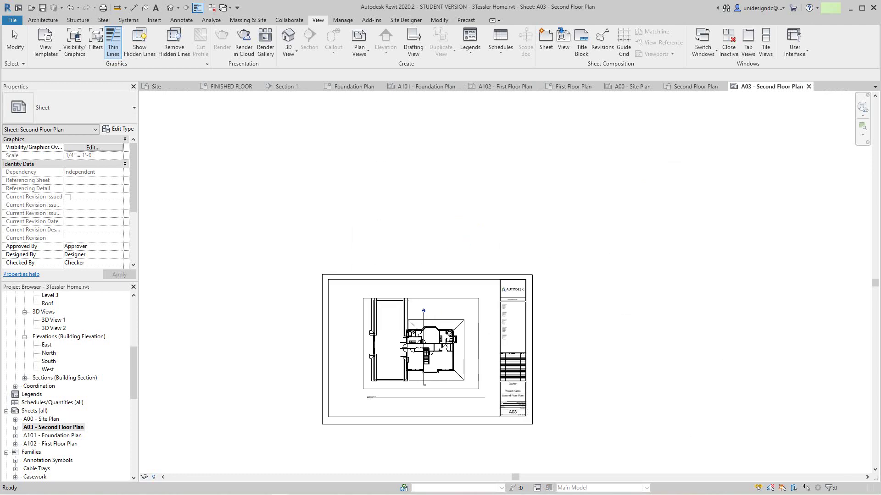
# Step: Dismiss the save reminder and change the Second Floor Plan sheet's number to A103
pyautogui.click(499, 287)
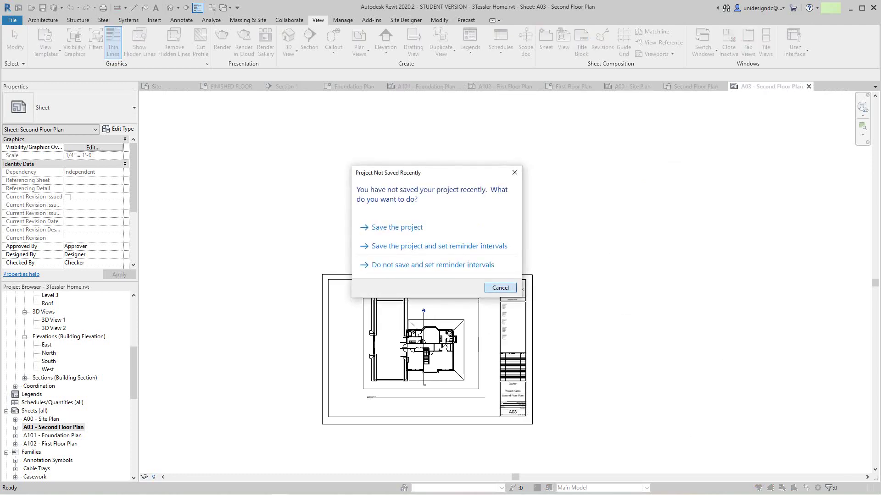
pyautogui.scroll(3, 477, 346)
pyautogui.moveTo(477, 345); pyautogui.dragTo(514, 301, button='middle')
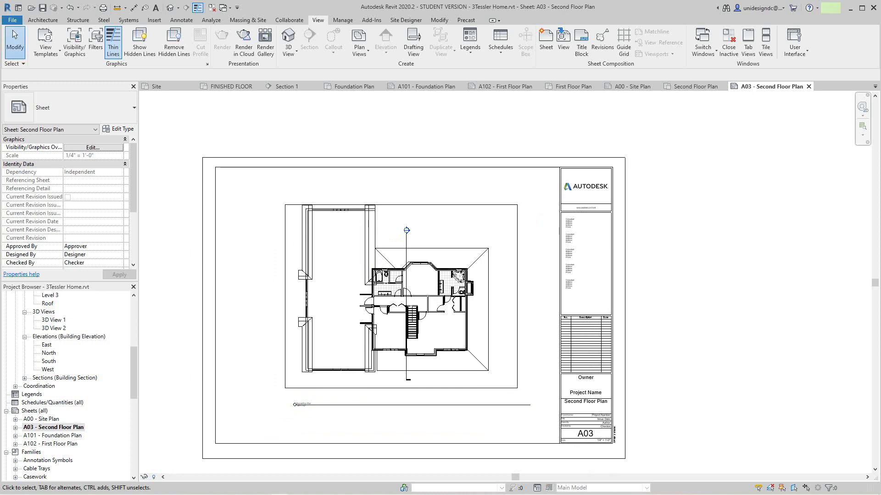
pyautogui.scroll(-1, 69, 385)
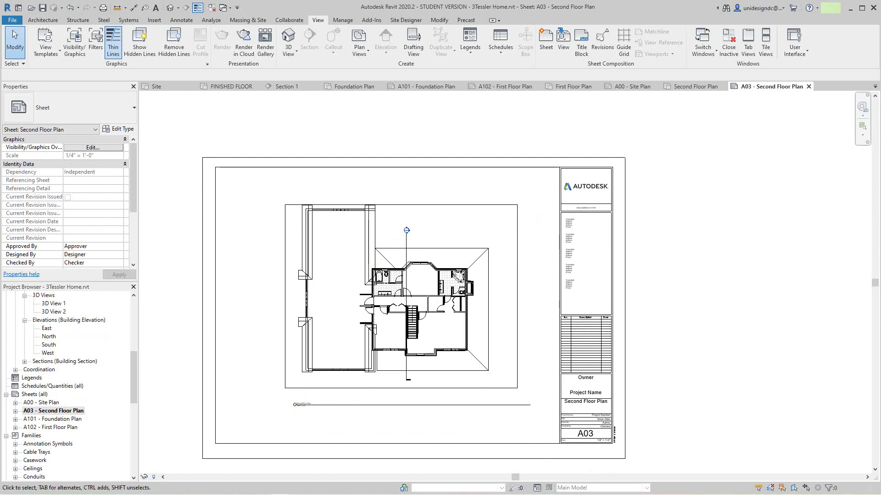
pyautogui.rightClick(37, 411)
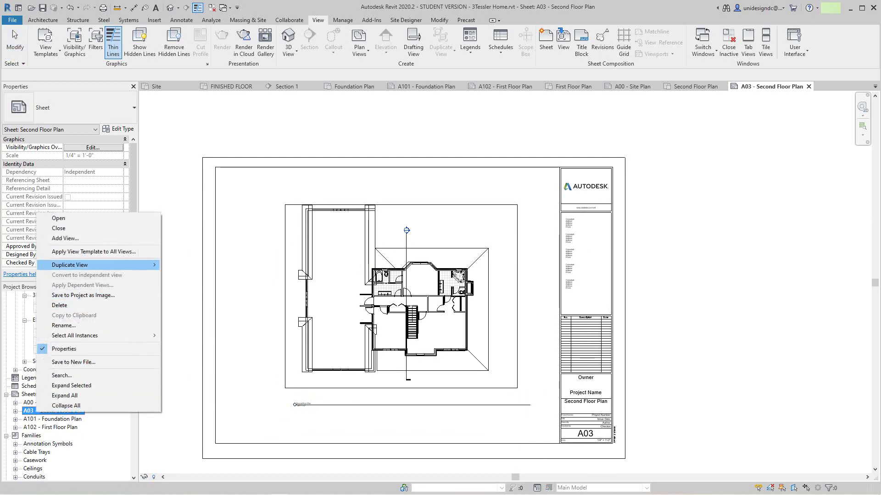
pyautogui.click(64, 325)
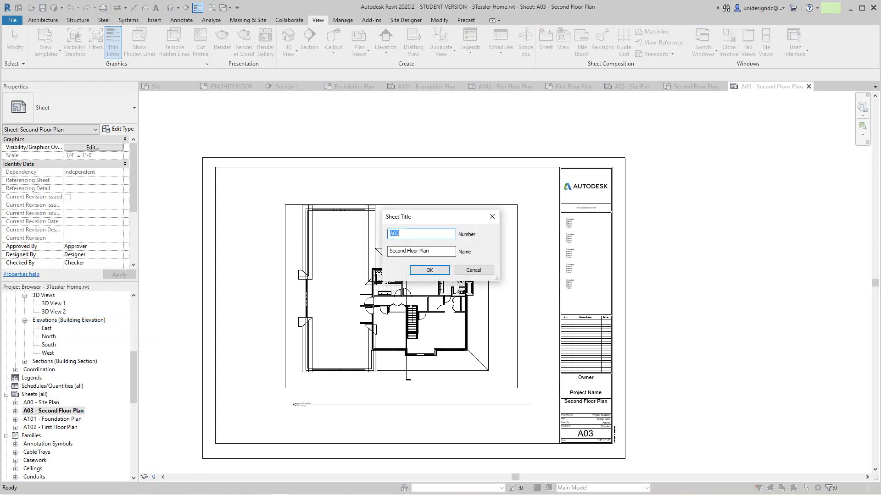
pyautogui.click(393, 234)
pyautogui.click(429, 270)
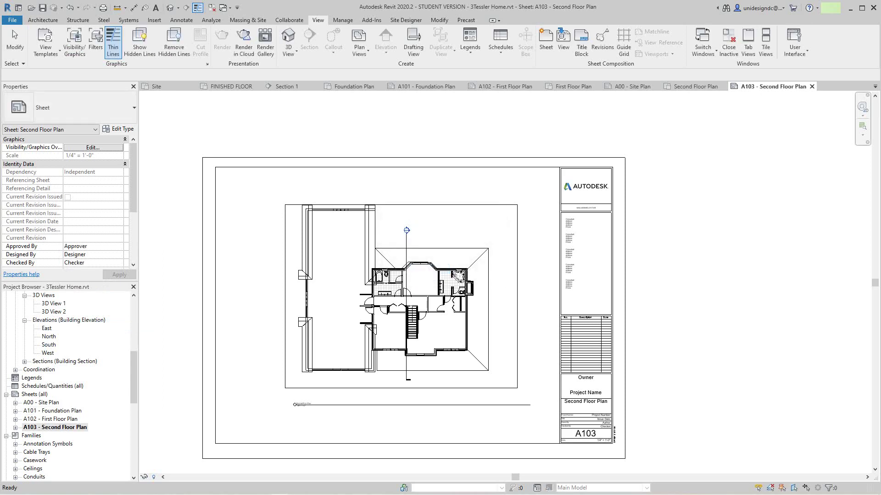
# Step: Review the Site Plan, Foundation Plan, First Floor Plan and Second Floor Plan sheets one after another
pyautogui.scroll(-1, 187, 367)
pyautogui.scroll(2, 68, 386)
pyautogui.scroll(-1, 69, 385)
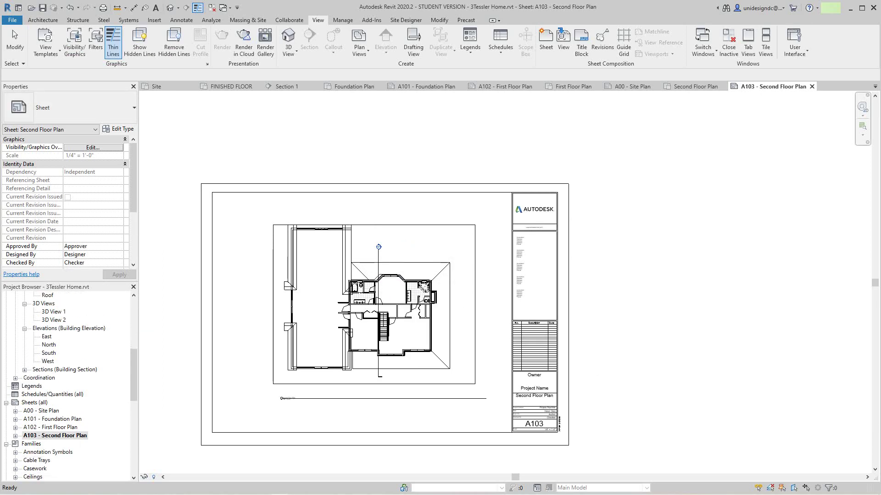
pyautogui.scroll(-2, 180, 399)
pyautogui.scroll(-2, 198, 426)
pyautogui.doubleClick(41, 410)
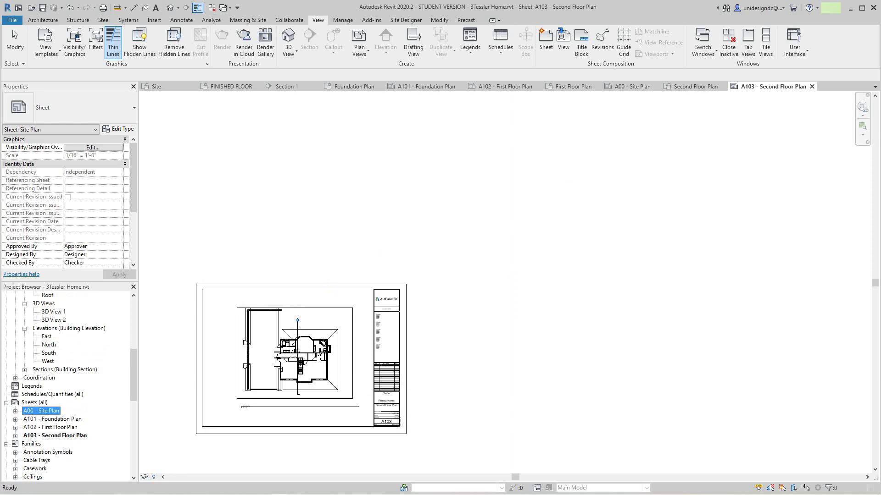
pyautogui.doubleClick(52, 419)
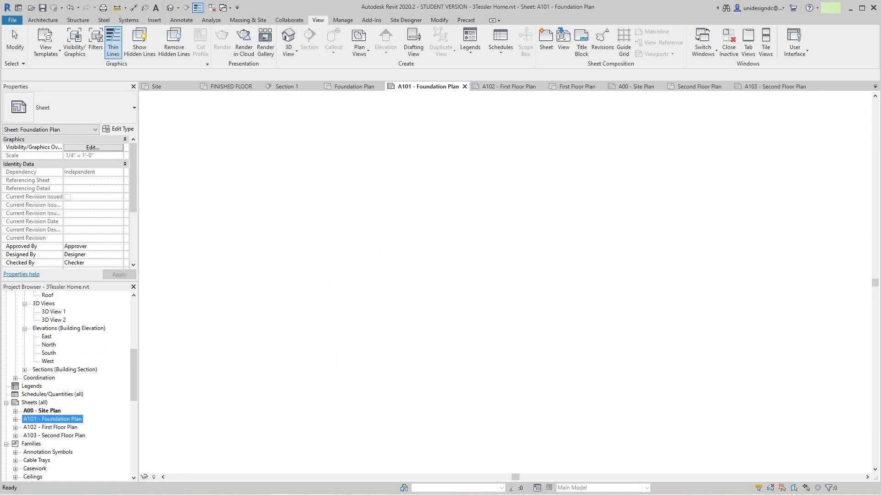
pyautogui.doubleClick(50, 427)
pyautogui.doubleClick(50, 427)
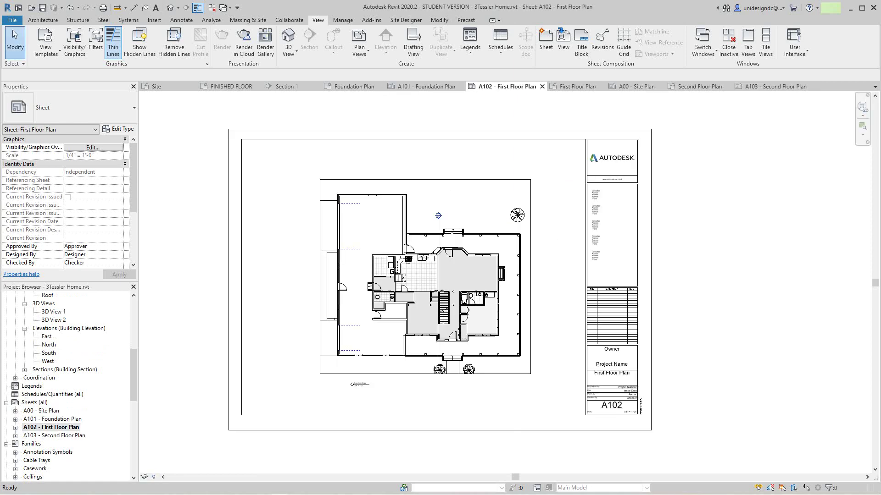
pyautogui.doubleClick(54, 436)
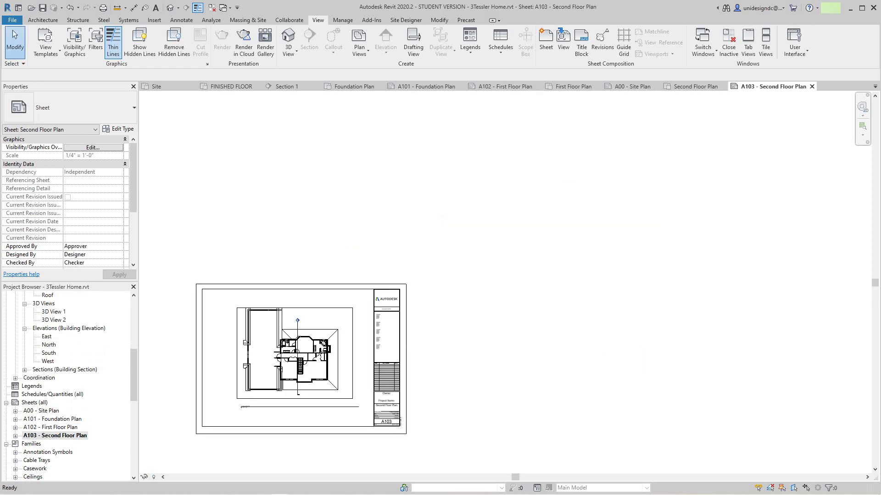
pyautogui.scroll(-4, 203, 379)
pyautogui.scroll(4, 168, 419)
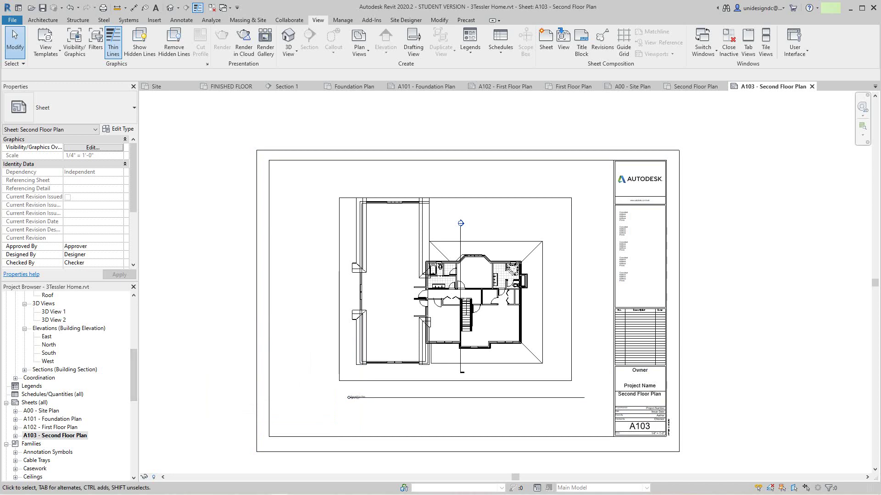
# Step: Create a new sheet using the E1 30 x 42 Horizontal titleblock
pyautogui.rightClick(29, 402)
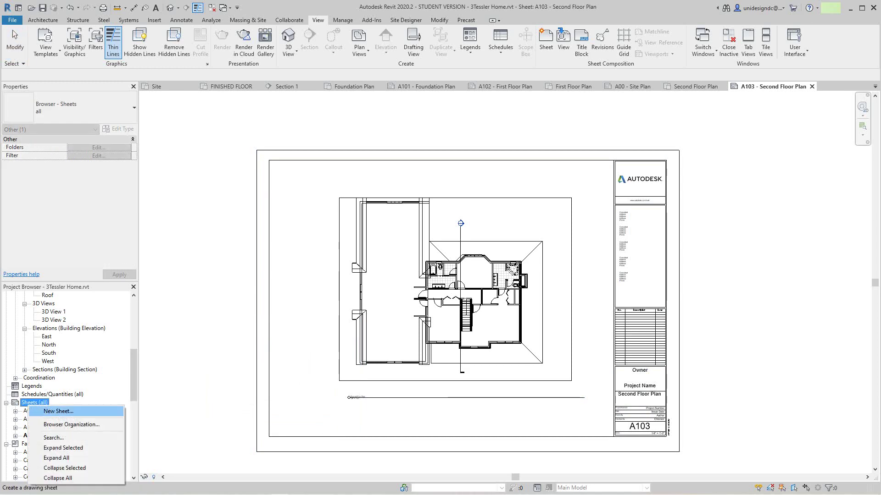
pyautogui.click(58, 412)
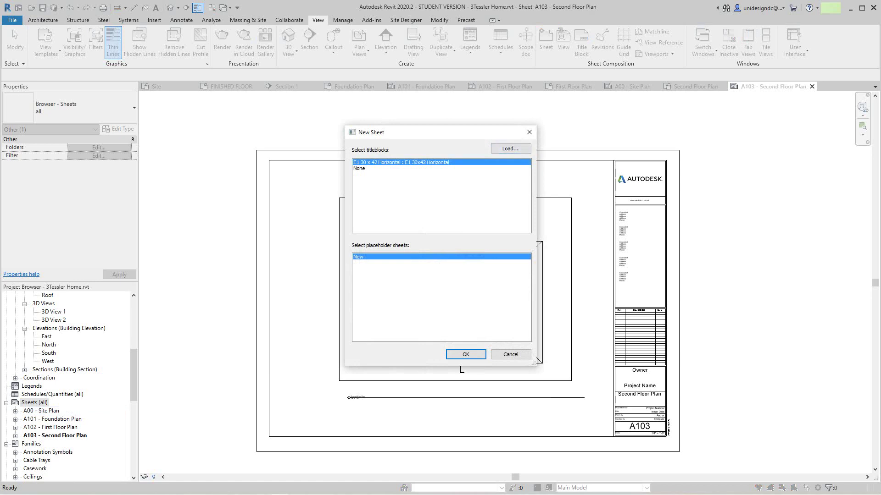
pyautogui.press('Return')
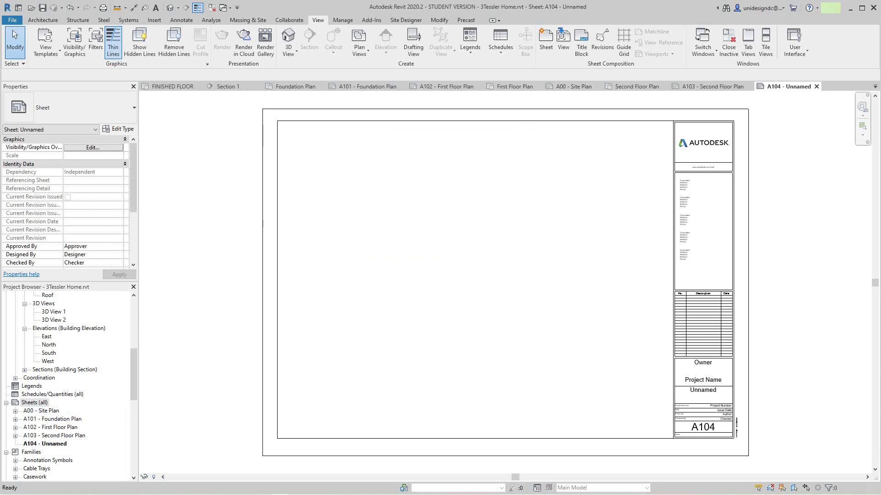
pyautogui.scroll(-3, 325, 366)
pyautogui.moveTo(325, 366); pyautogui.dragTo(327, 378, button='middle')
pyautogui.scroll(2, 327, 379)
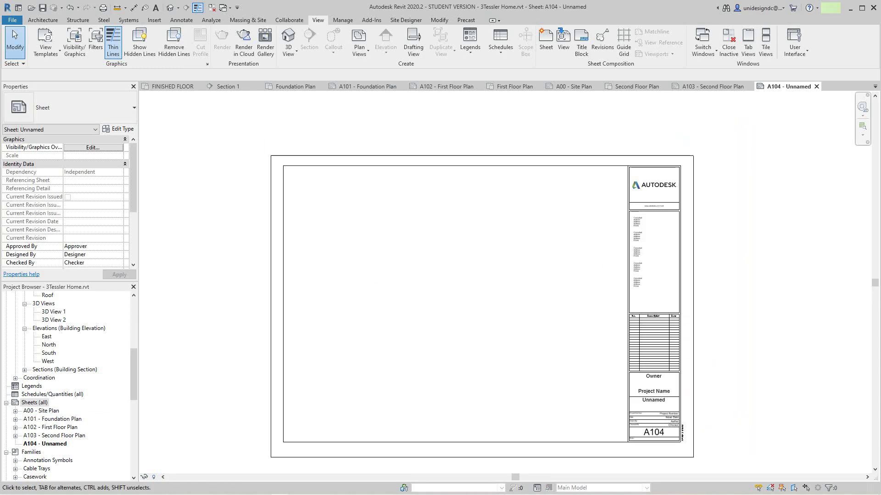
# Step: Place the East elevation view in the upper part of the new sheet
pyautogui.click(47, 336)
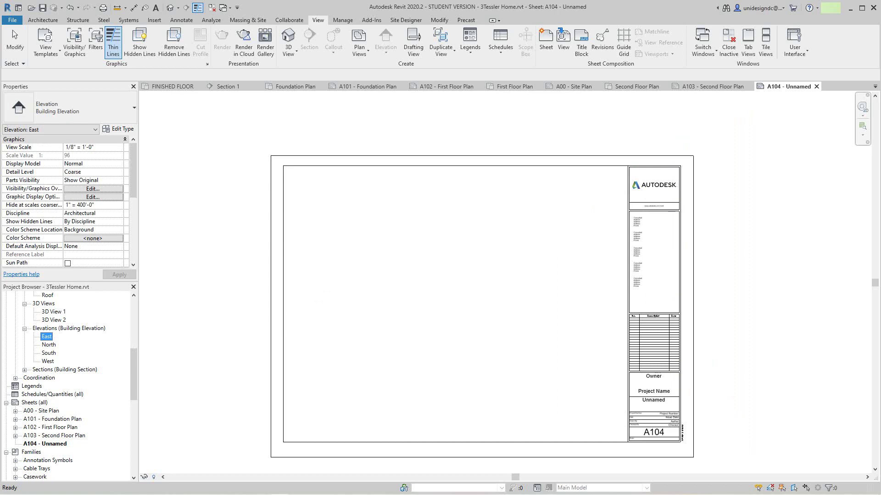
pyautogui.moveTo(46, 336); pyautogui.dragTo(396, 258)
pyautogui.click(415, 230)
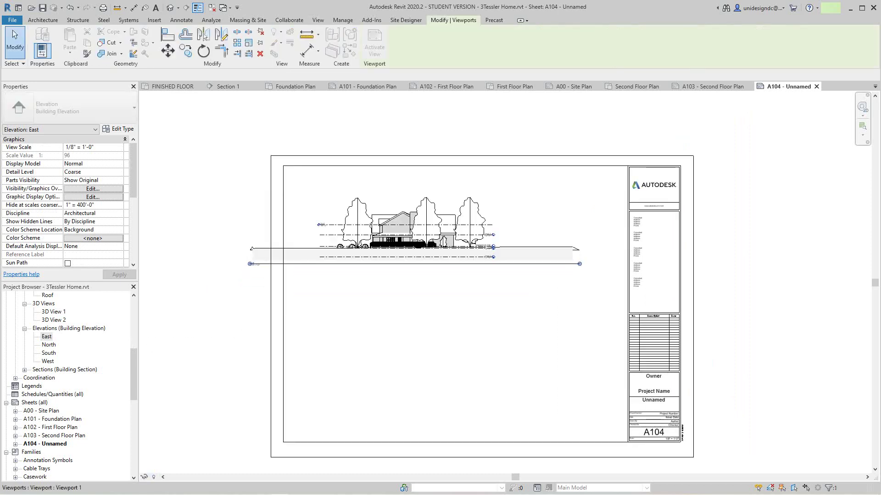
pyautogui.click(415, 231)
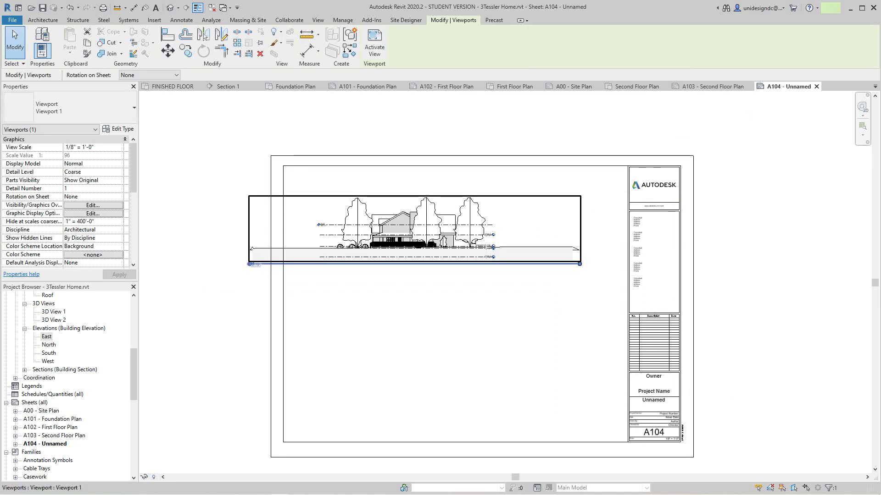
# Step: Activate the East elevation viewport on the sheet for editing
pyautogui.rightClick(302, 224)
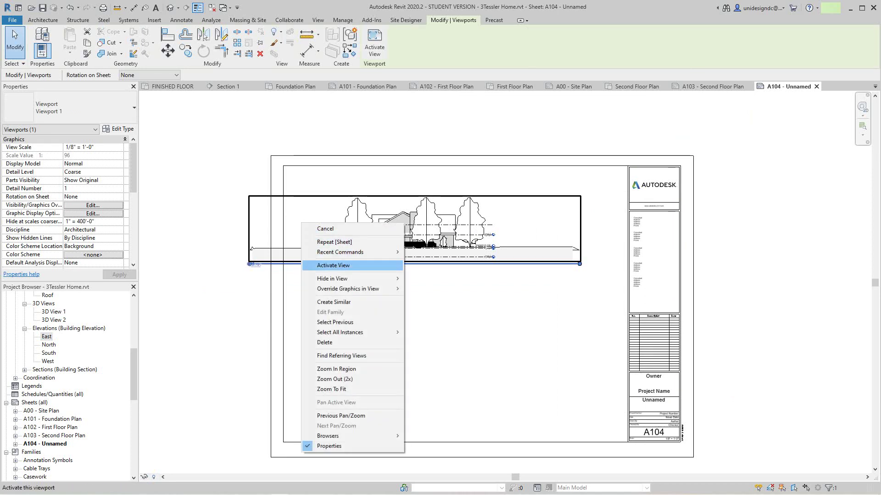
pyautogui.click(334, 265)
pyautogui.scroll(3, 380, 250)
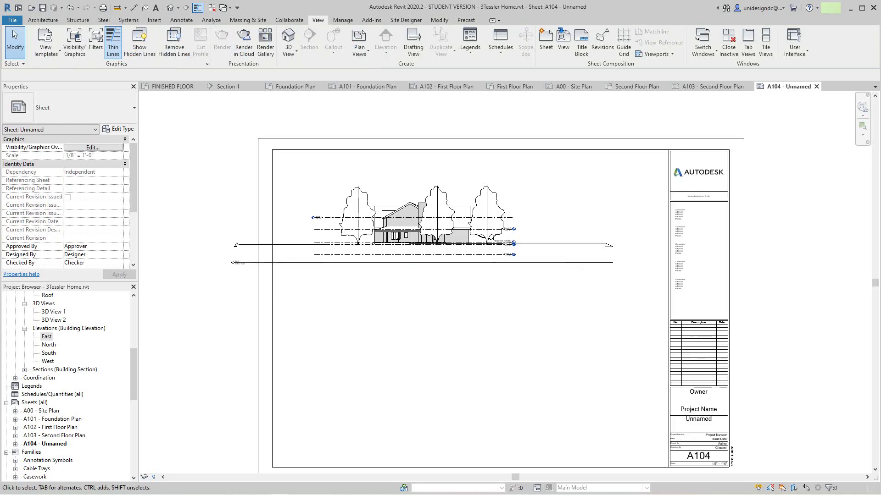
pyautogui.scroll(-4, 399, 241)
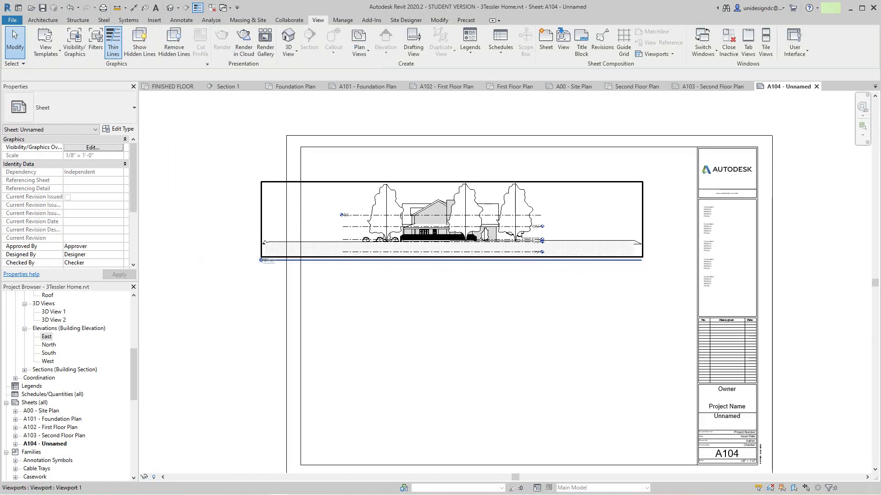
pyautogui.click(406, 251)
pyautogui.rightClick(406, 250)
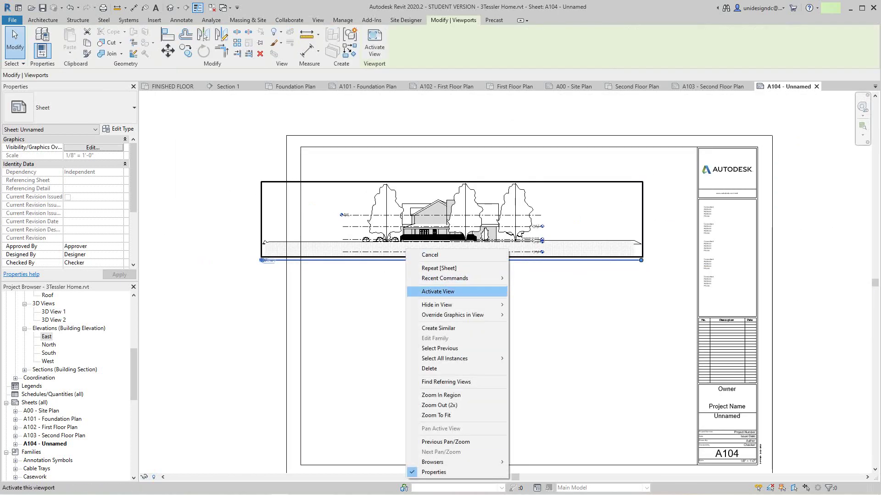
pyautogui.click(438, 292)
# Step: Hide the trees and shrubs in the East elevation by hiding the whole planting category in the view
pyautogui.rightClick(393, 229)
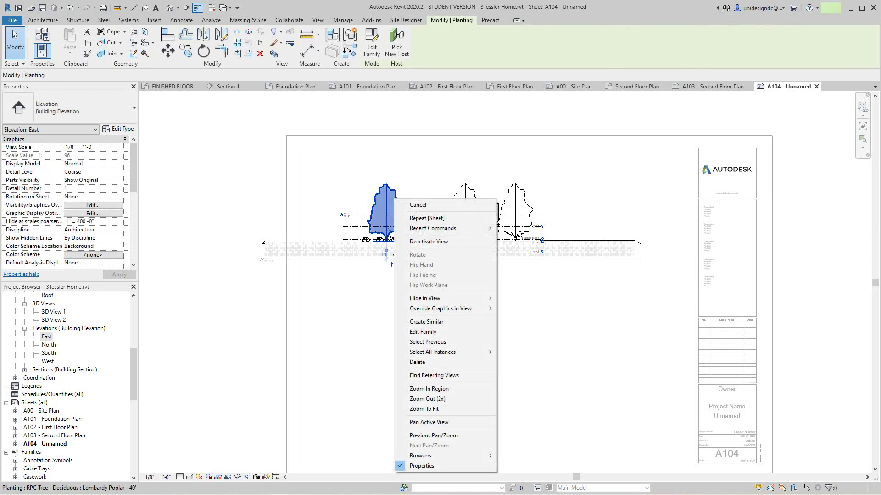
pyautogui.moveTo(436, 298)
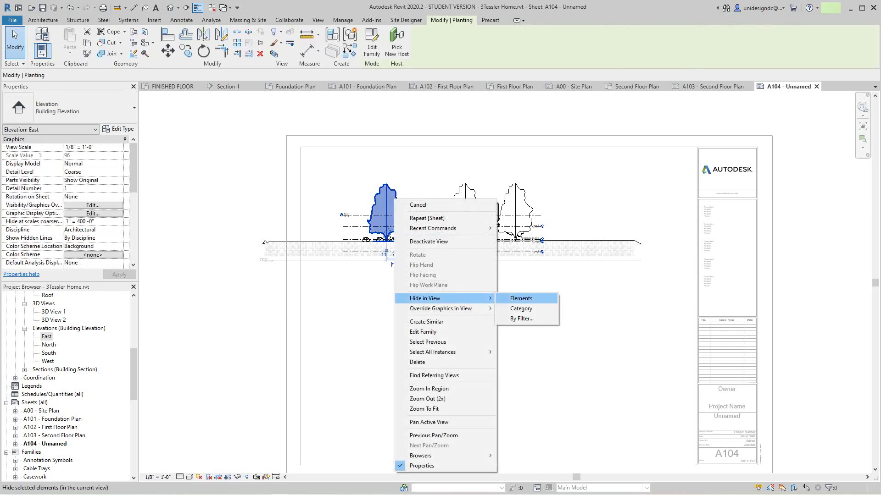
pyautogui.click(520, 298)
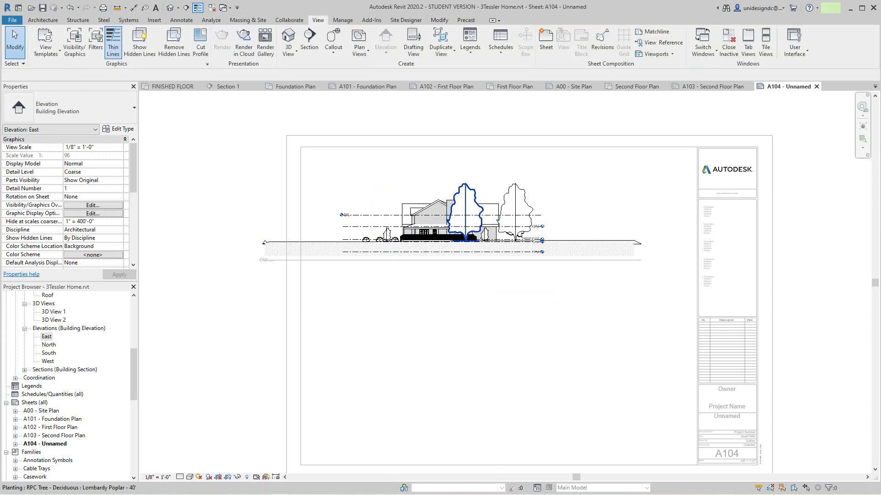
pyautogui.rightClick(471, 193)
pyautogui.moveTo(505, 292)
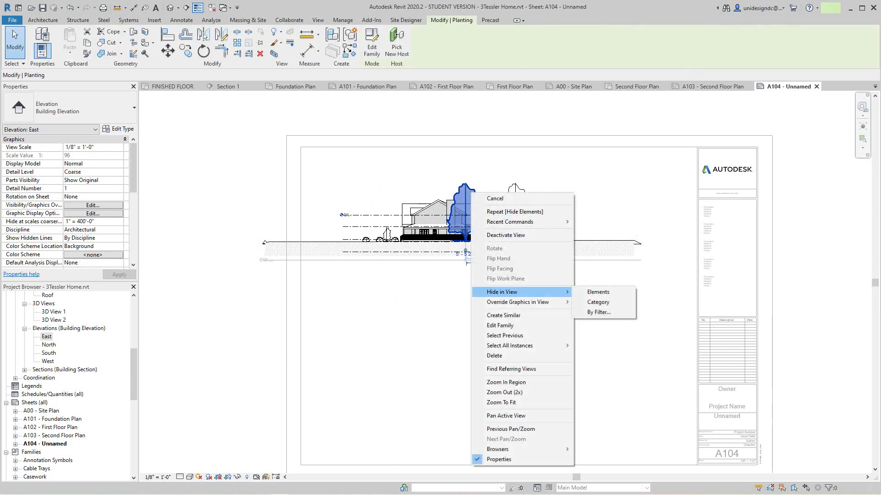
pyautogui.click(598, 302)
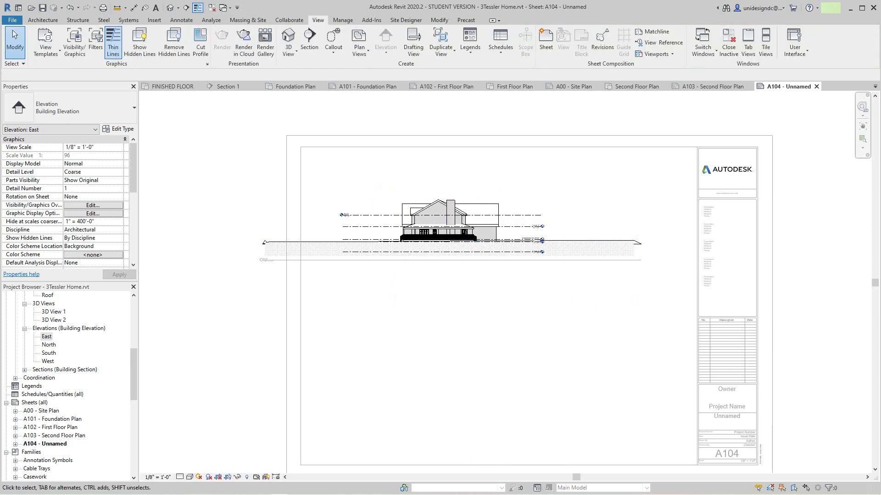
pyautogui.scroll(2, 476, 226)
pyautogui.scroll(-2, 454, 276)
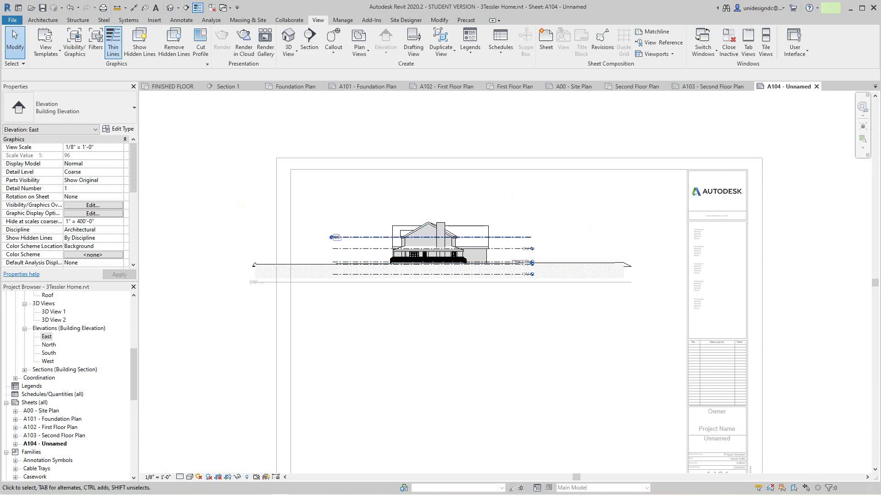
# Step: Set the East elevation's detail level to Fine and show its crop region
pyautogui.rightClick(356, 208)
pyautogui.click(367, 212)
pyautogui.click(180, 477)
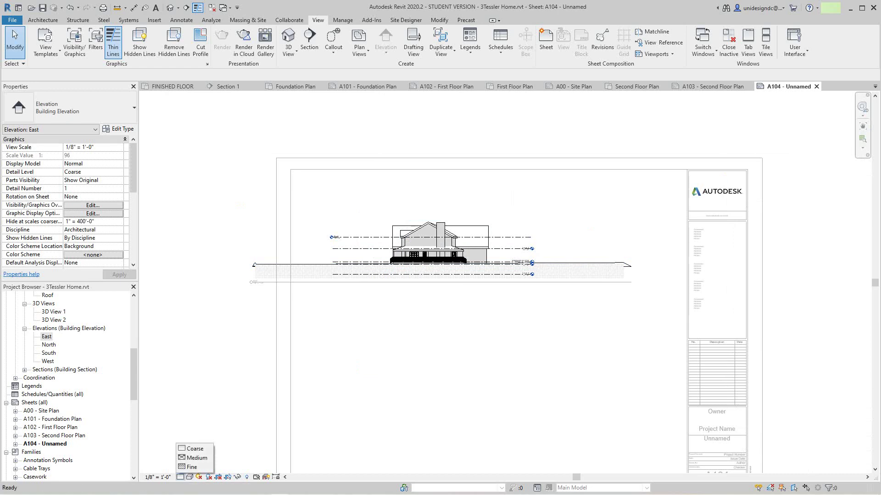
pyautogui.click(192, 467)
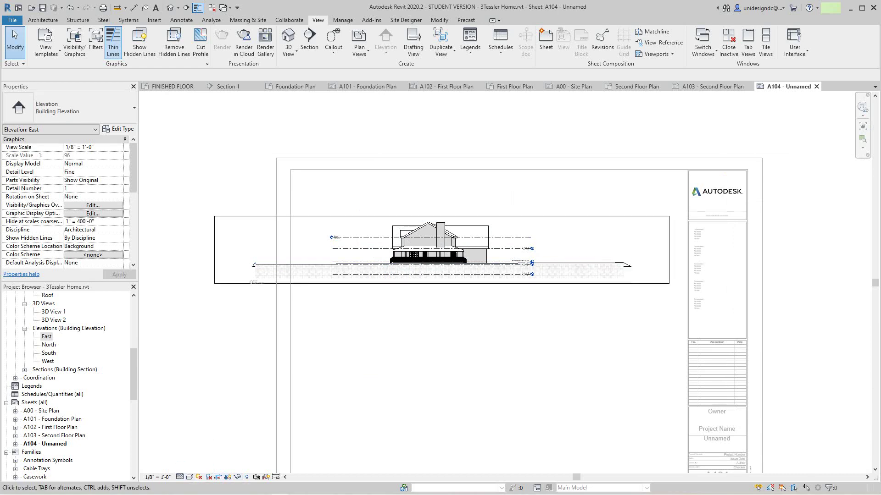
# Step: Crop both sides of the East elevation closely around the house and deactivate the view
pyautogui.click(214, 250)
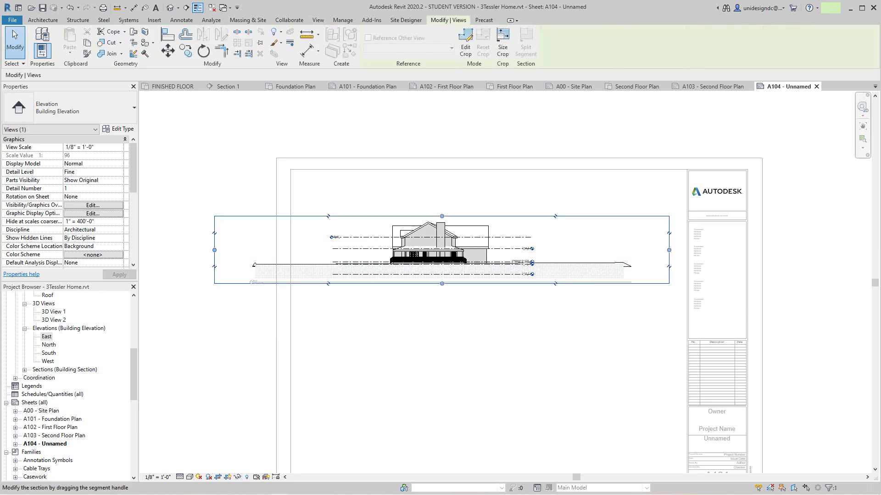
pyautogui.moveTo(215, 250); pyautogui.dragTo(377, 250)
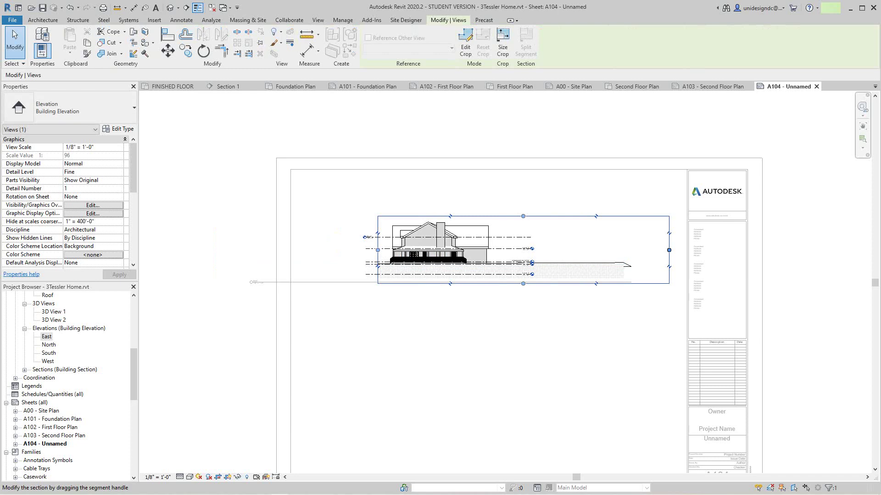
pyautogui.moveTo(669, 250); pyautogui.dragTo(512, 250)
pyautogui.press('Escape')
pyautogui.rightClick(491, 336)
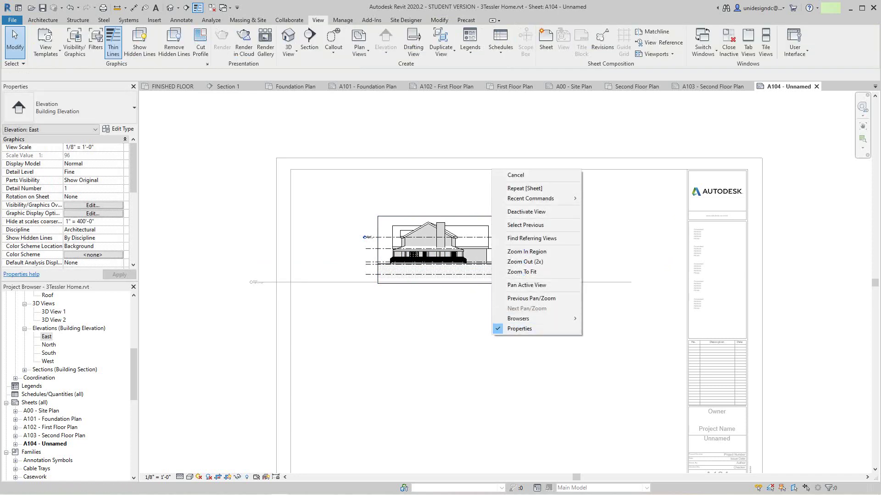
pyautogui.click(527, 212)
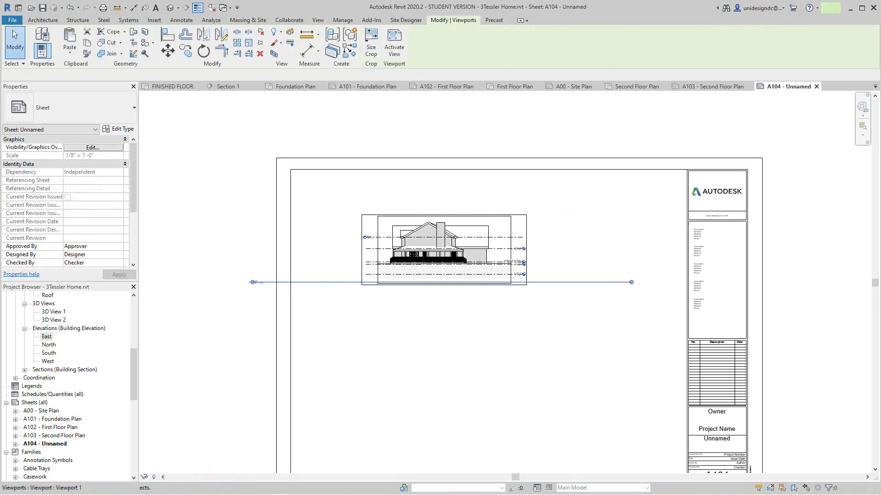
# Step: Shorten the East view's title line from both ends so it sits beneath the house within the viewport's width
pyautogui.moveTo(387, 282); pyautogui.dragTo(388, 282)
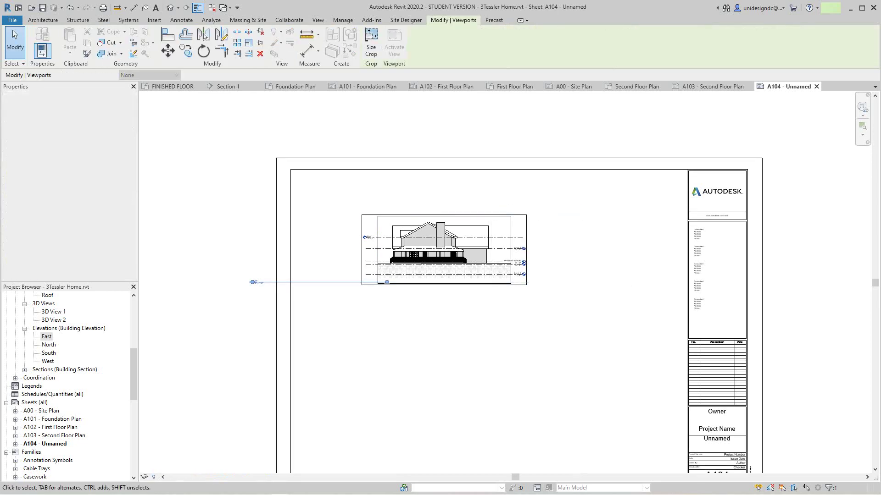
pyautogui.press('Escape')
pyautogui.moveTo(256, 282); pyautogui.dragTo(392, 282)
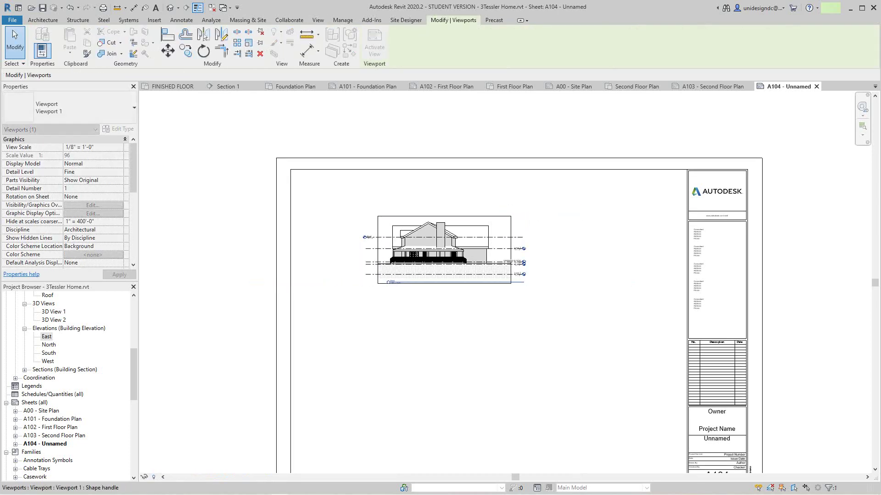
pyautogui.click(470, 318)
pyautogui.rightClick(470, 318)
pyautogui.click(495, 324)
pyautogui.click(449, 270)
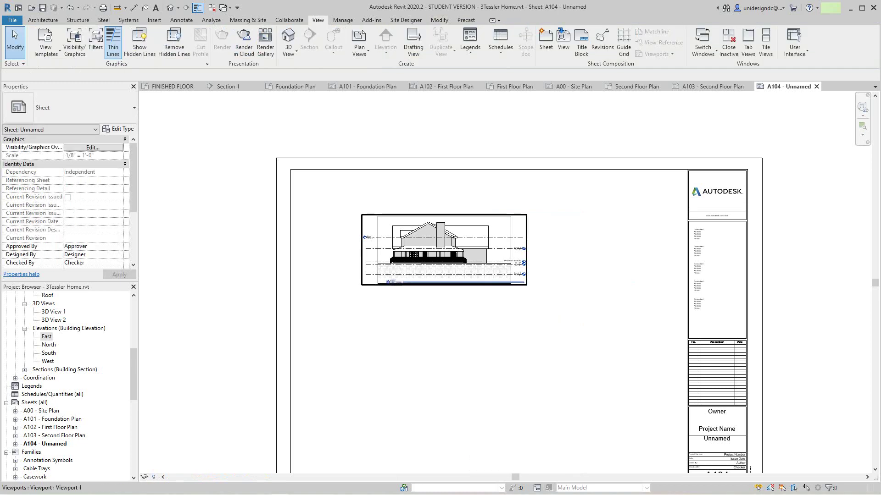
# Step: Activate the East elevation viewport, set its view scale to 1/4" = 1'-0" and deactivate the view
pyautogui.rightClick(448, 272)
pyautogui.click(480, 83)
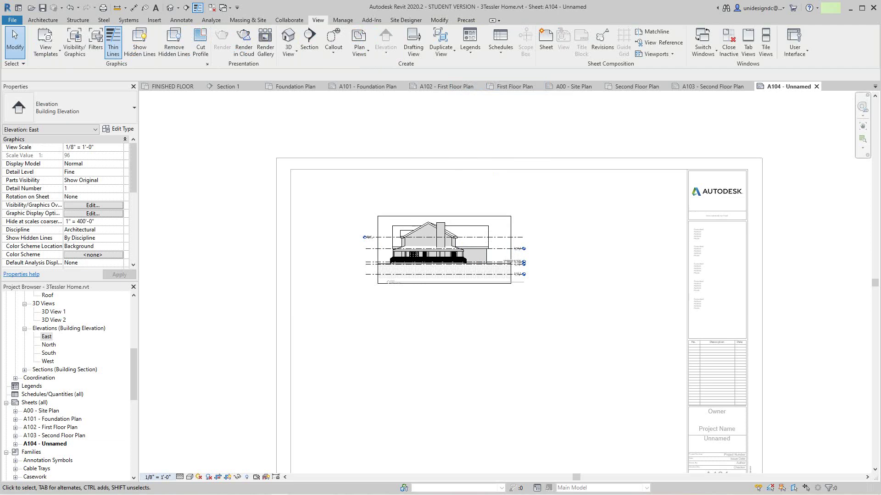
pyautogui.click(157, 478)
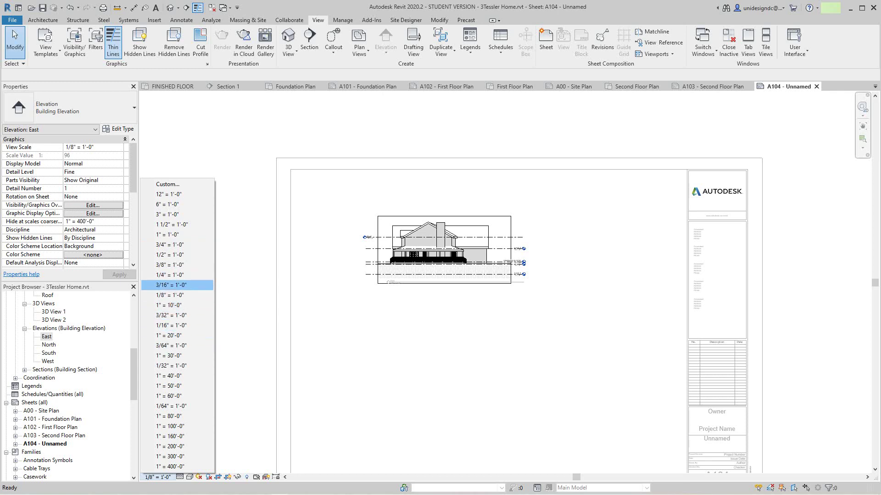
pyautogui.click(169, 275)
pyautogui.scroll(-2, 412, 365)
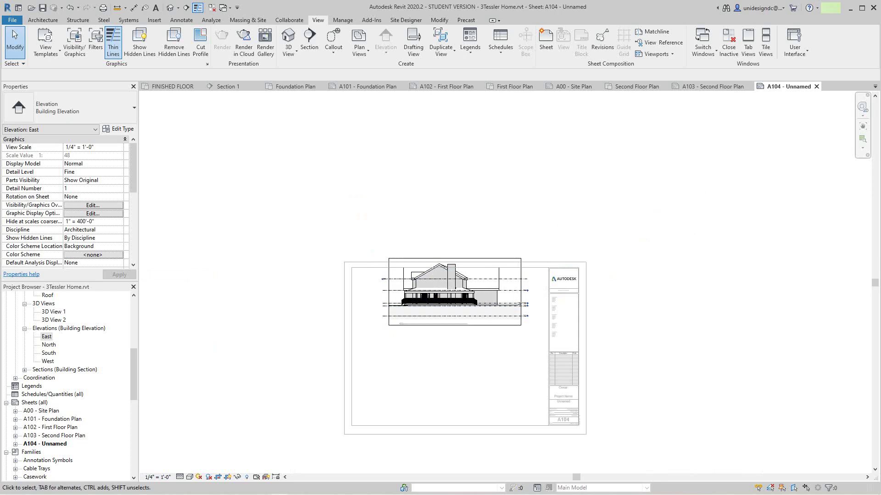
pyautogui.scroll(5, 426, 335)
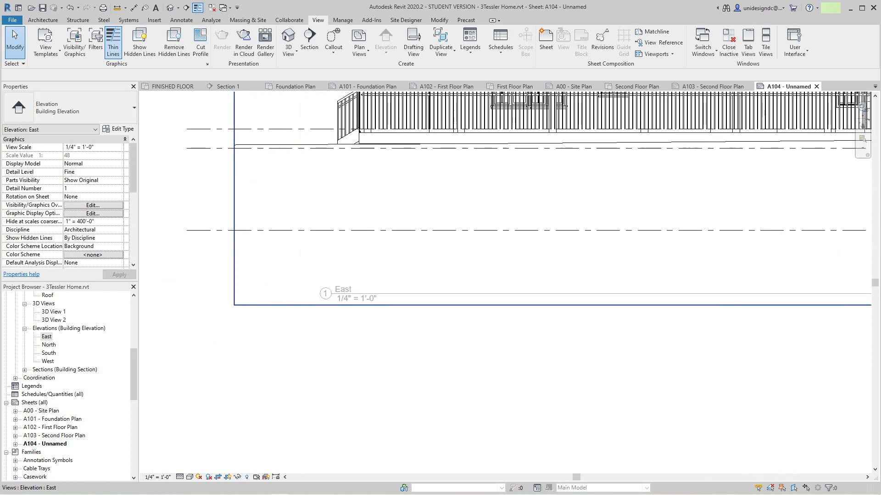
pyautogui.scroll(-2, 368, 311)
pyautogui.rightClick(452, 208)
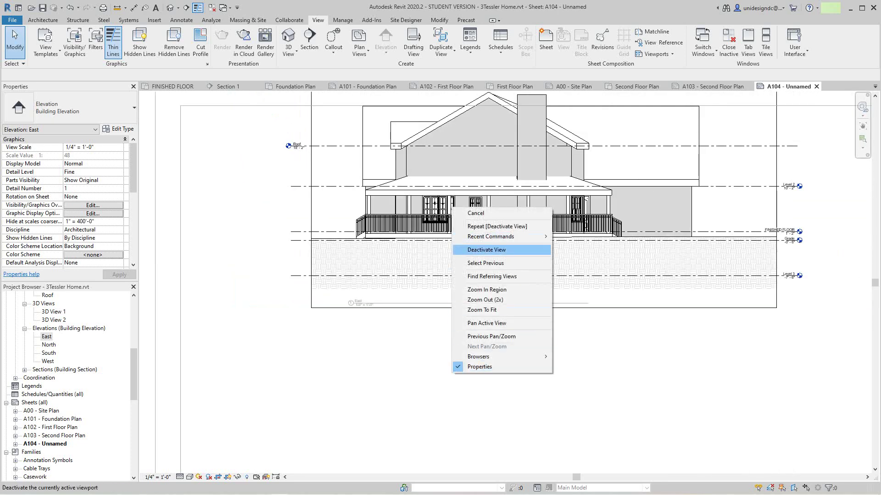
pyautogui.click(486, 250)
pyautogui.click(468, 303)
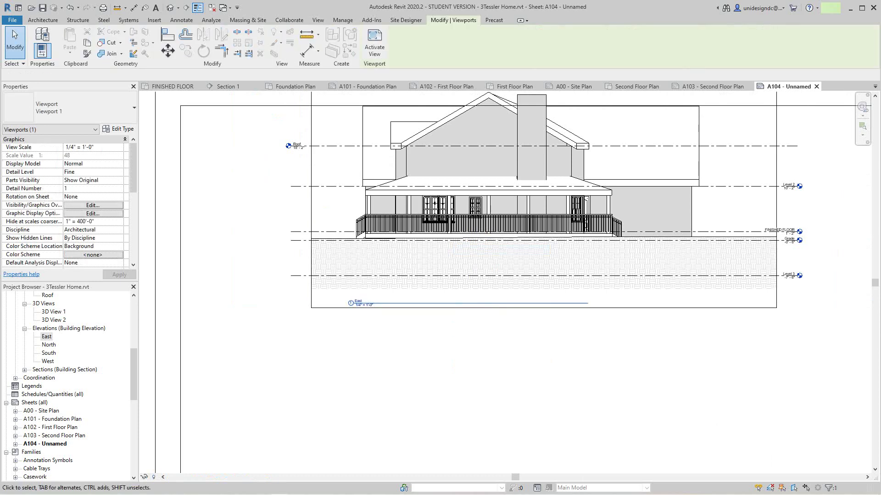
pyautogui.click(493, 322)
pyautogui.rightClick(493, 323)
pyautogui.press('Escape')
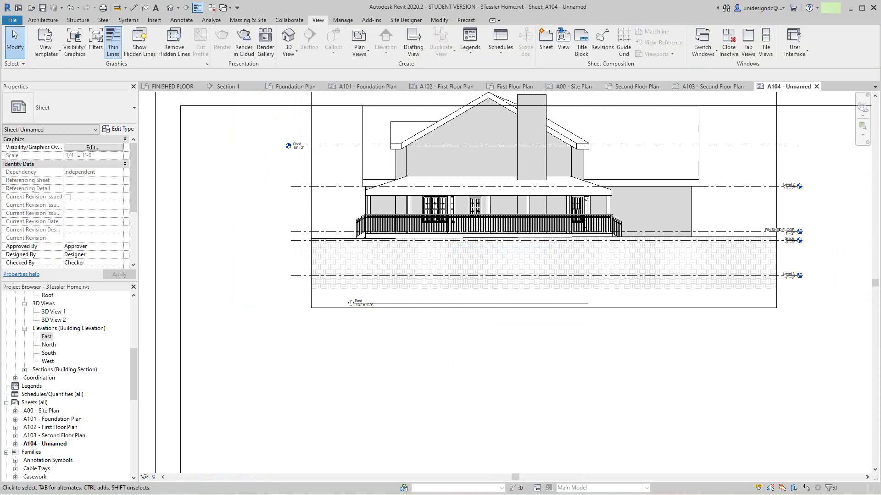
pyautogui.rightClick(519, 319)
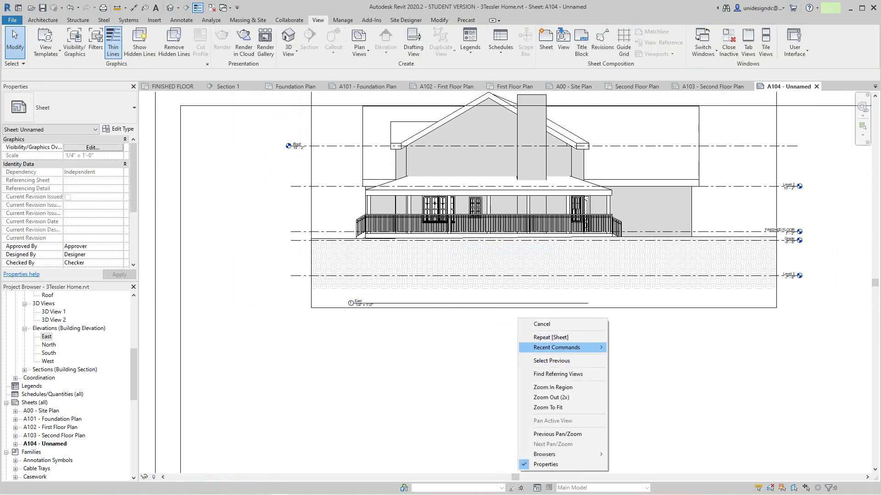
pyautogui.click(528, 325)
# Step: Move the East elevation viewport fully inside the upper-left corner of the sheet border
pyautogui.scroll(-2, 514, 326)
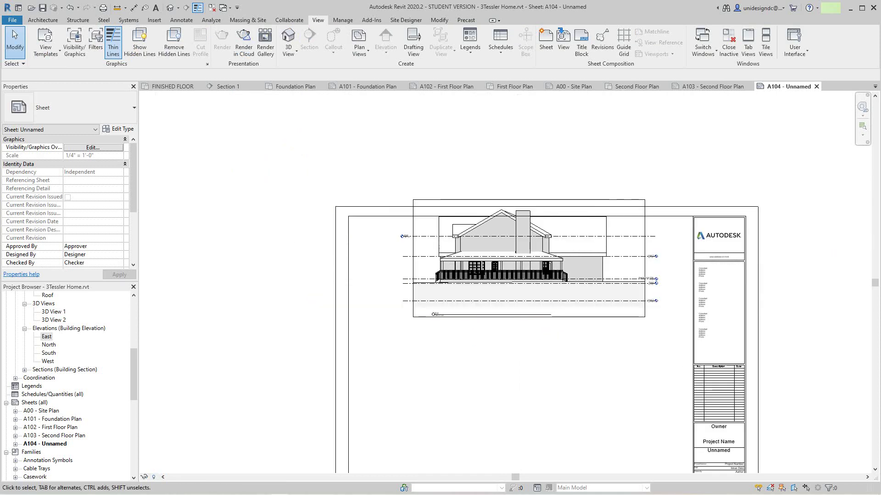
pyautogui.rightClick(537, 281)
pyautogui.press('Escape')
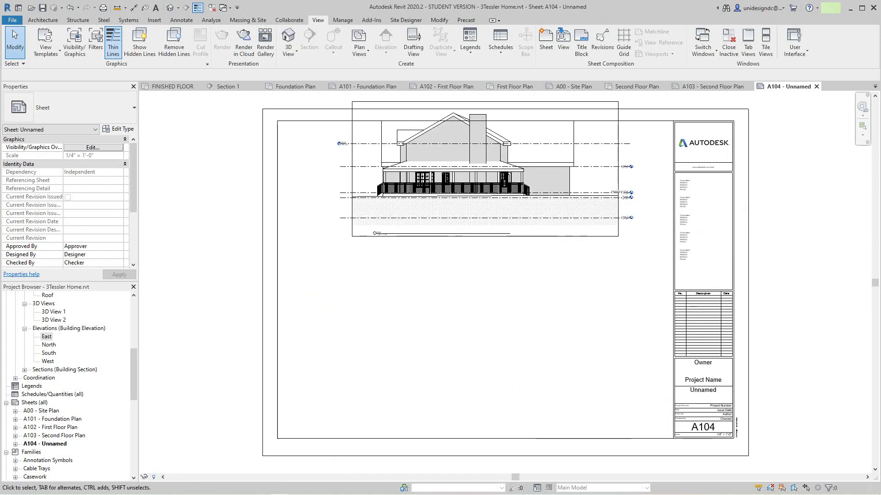
pyautogui.click(435, 200)
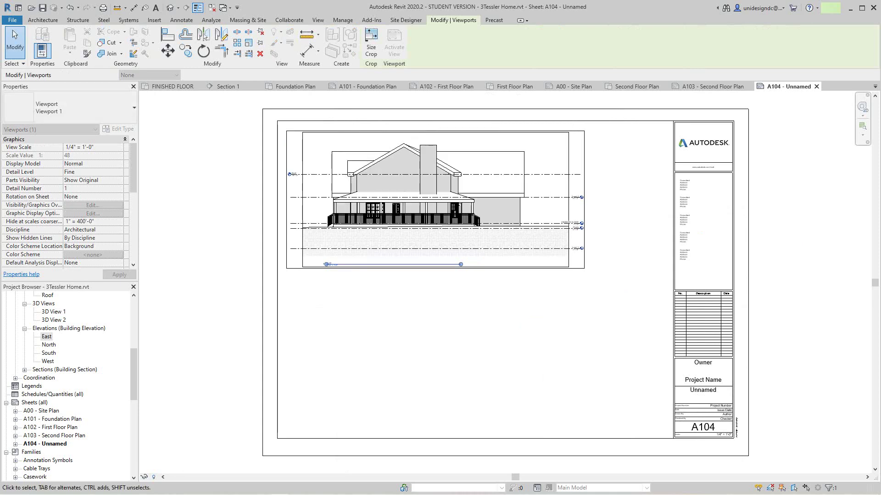
pyautogui.press('Escape')
# Step: Activate the East elevation, crop it closer beside the garage and up to the grade line, and deactivate the view
pyautogui.rightClick(538, 267)
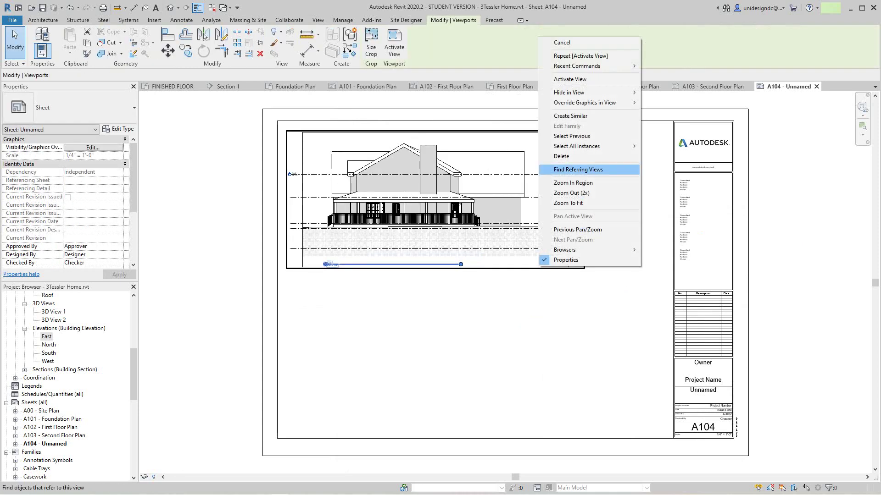
pyautogui.click(569, 79)
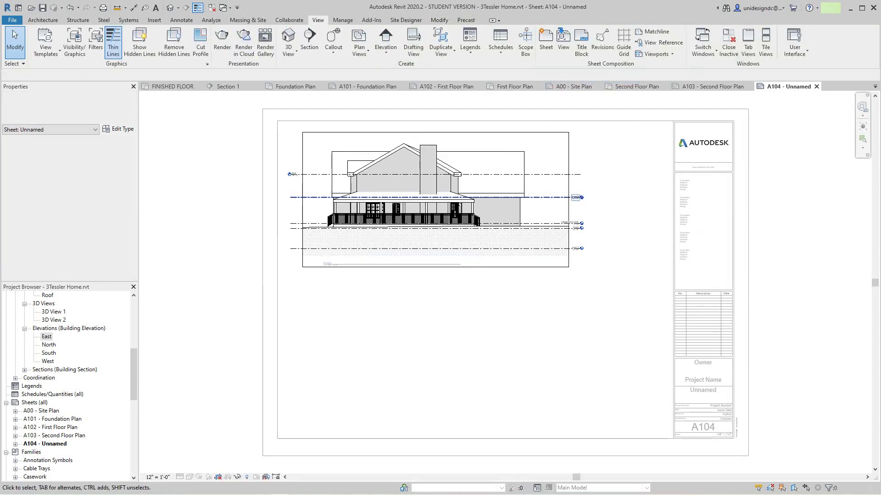
pyautogui.click(569, 200)
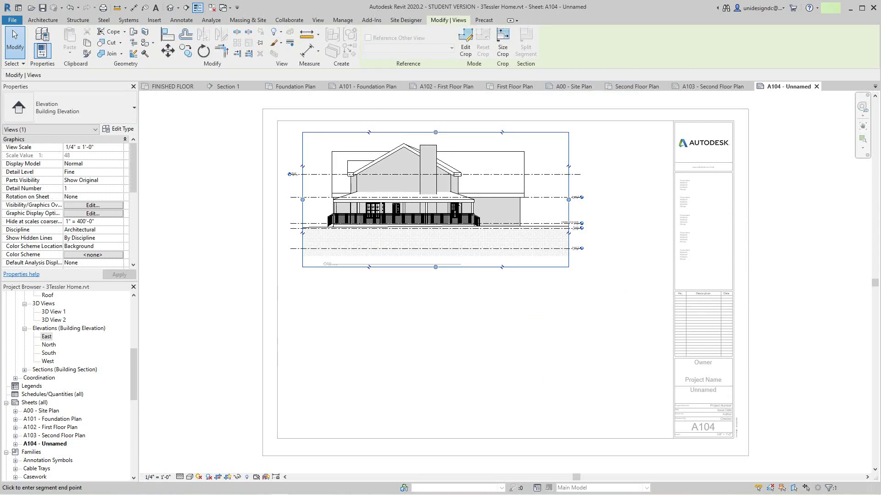
pyautogui.moveTo(569, 199); pyautogui.dragTo(539, 199)
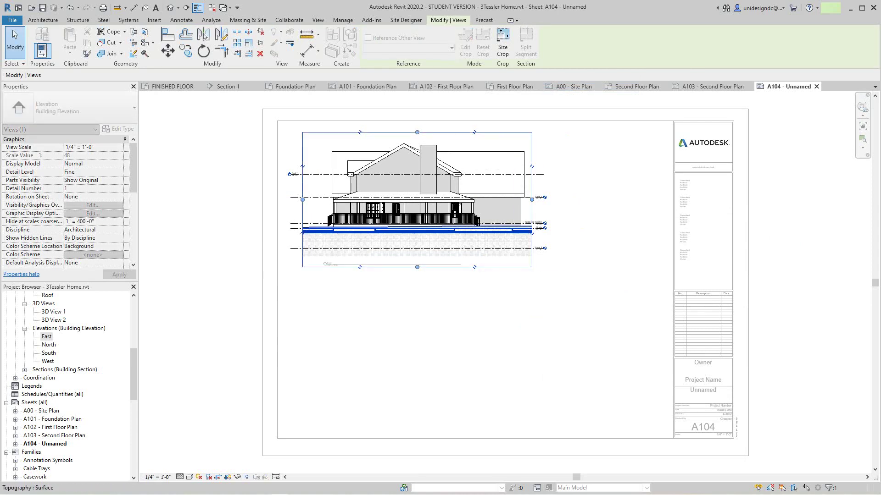
pyautogui.moveTo(417, 267); pyautogui.dragTo(417, 228)
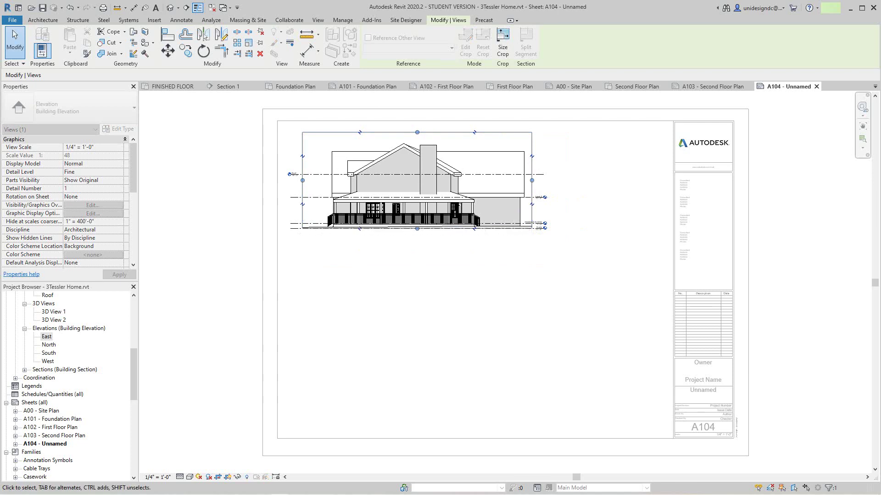
pyautogui.press('Escape')
pyautogui.scroll(-2, 430, 273)
pyautogui.rightClick(467, 265)
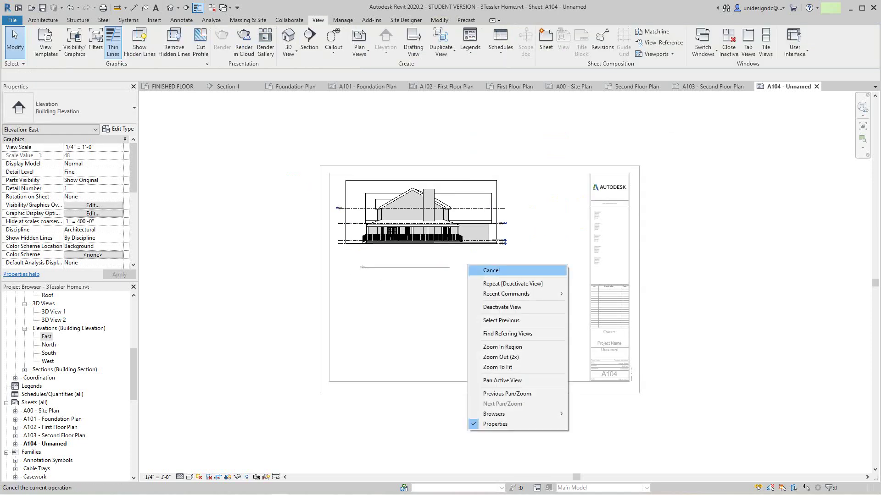
pyautogui.click(493, 307)
# Step: Shorten the East view's title line and move the title directly beneath the cropped elevation
pyautogui.click(364, 267)
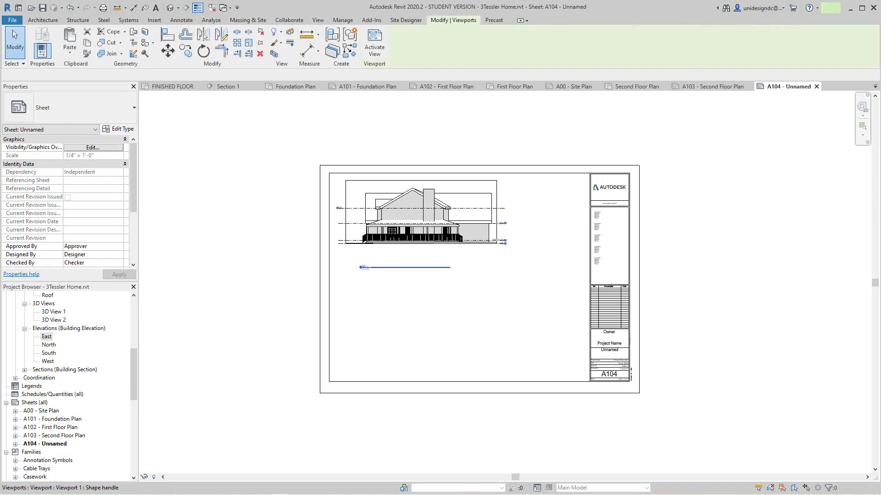
pyautogui.press('Escape')
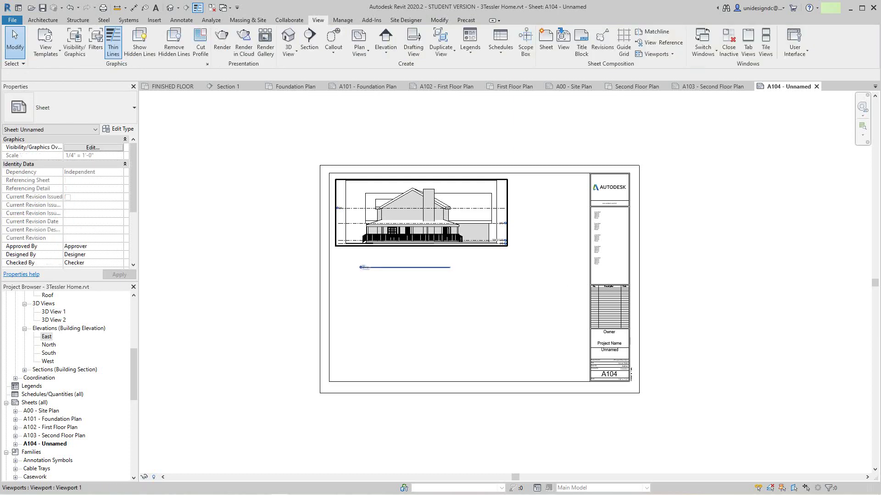
pyautogui.click(431, 243)
pyautogui.moveTo(449, 268); pyautogui.dragTo(383, 249)
pyautogui.press('Escape')
pyautogui.press('Escape')
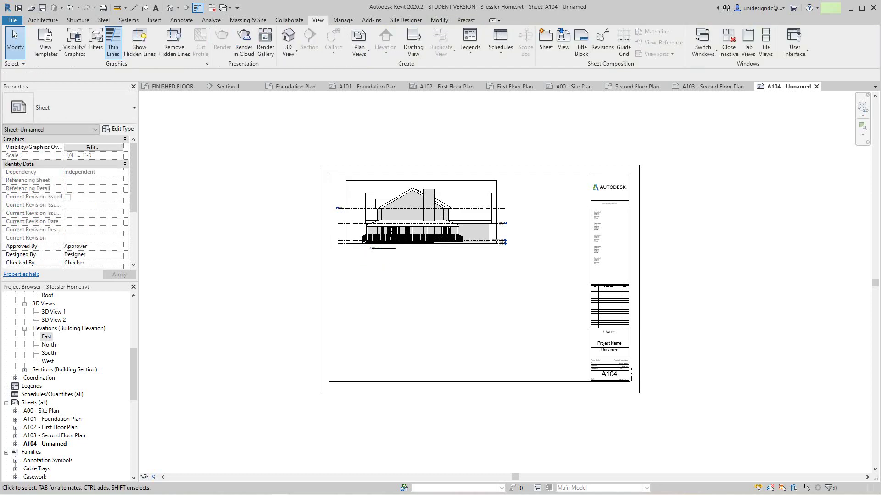
# Step: Place the North elevation on sheet A104 below the East elevation
pyautogui.scroll(-1, 375, 284)
pyautogui.scroll(-1, 69, 386)
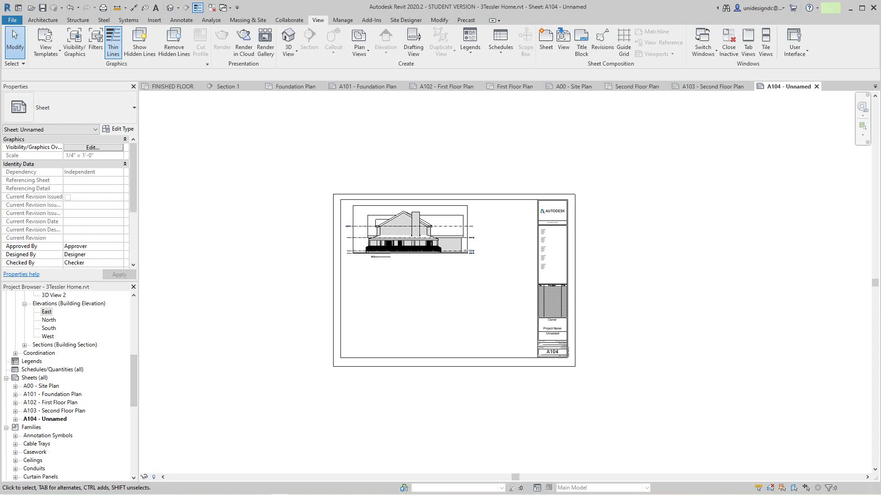
pyautogui.click(48, 319)
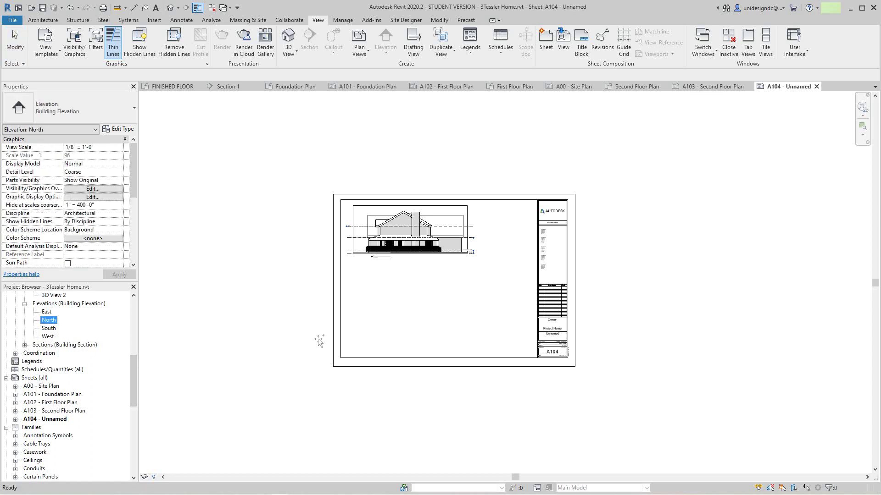
pyautogui.moveTo(49, 320); pyautogui.dragTo(427, 315)
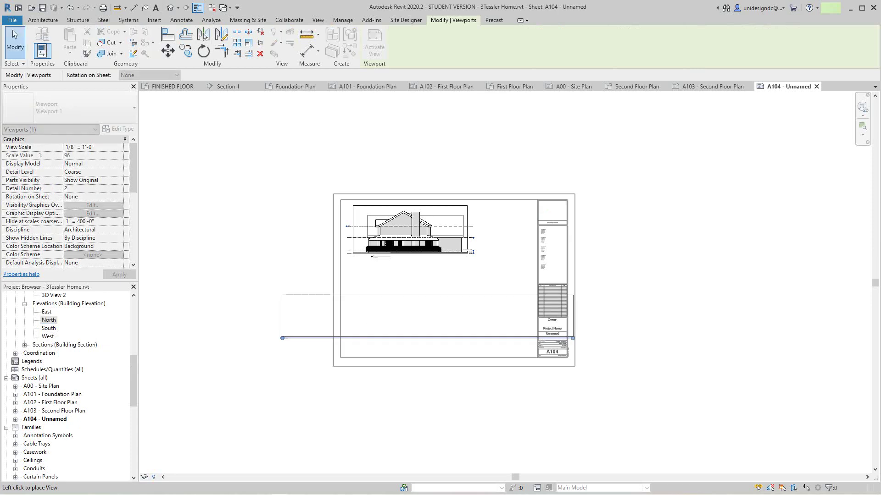
pyautogui.click(427, 310)
pyautogui.scroll(3, 425, 319)
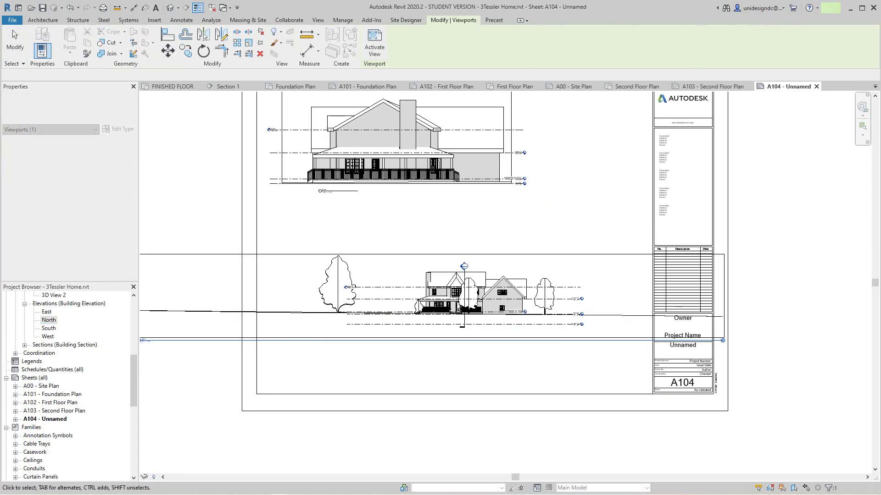
# Step: Activate the North elevation viewport and set its view scale to 1/4" = 1'-0"
pyautogui.rightClick(462, 302)
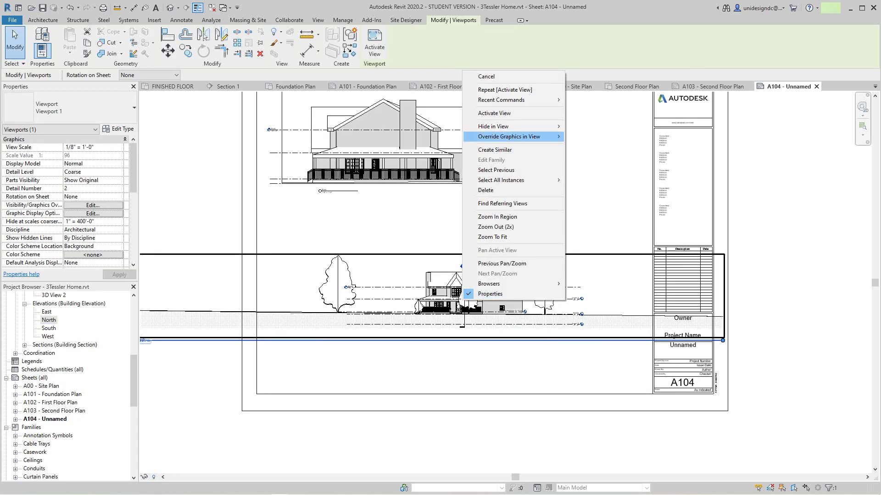
pyautogui.click(505, 113)
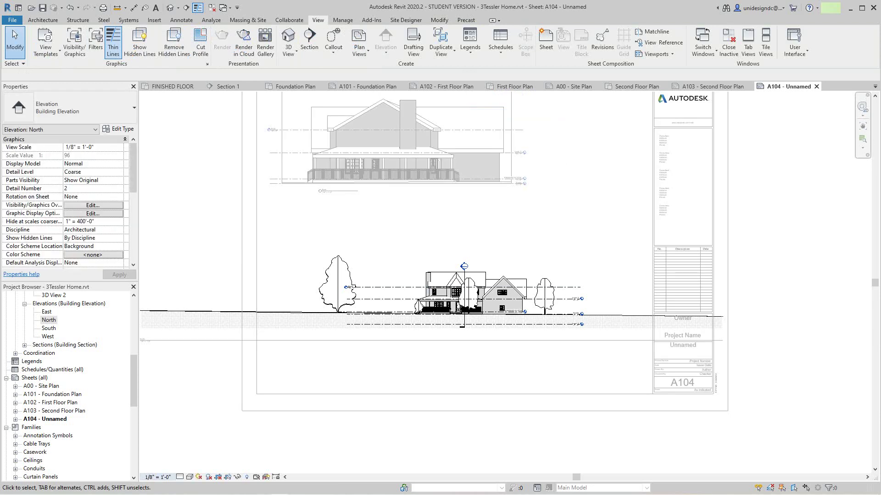
pyautogui.click(157, 477)
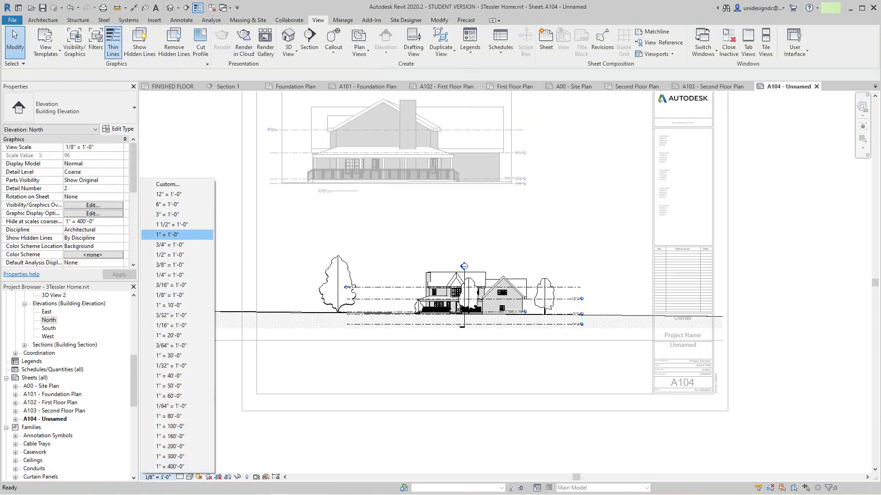
pyautogui.click(169, 274)
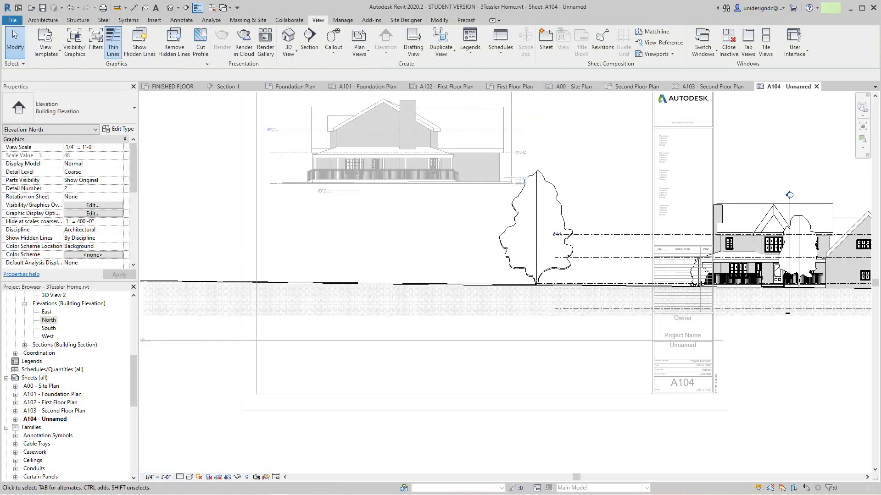
# Step: Deactivate the North elevation and move its viewport to the empty area below the sheet
pyautogui.scroll(-4, 352, 308)
pyautogui.rightClick(366, 165)
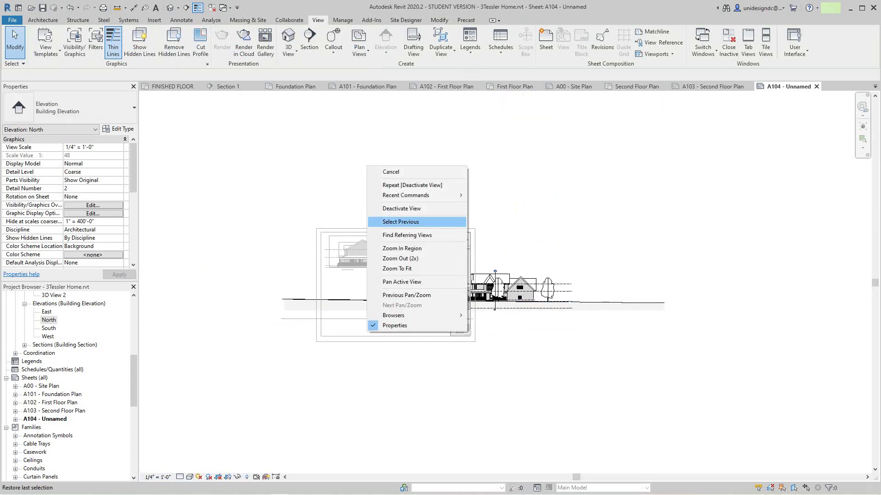
pyautogui.click(390, 210)
pyautogui.moveTo(390, 300); pyautogui.dragTo(343, 400)
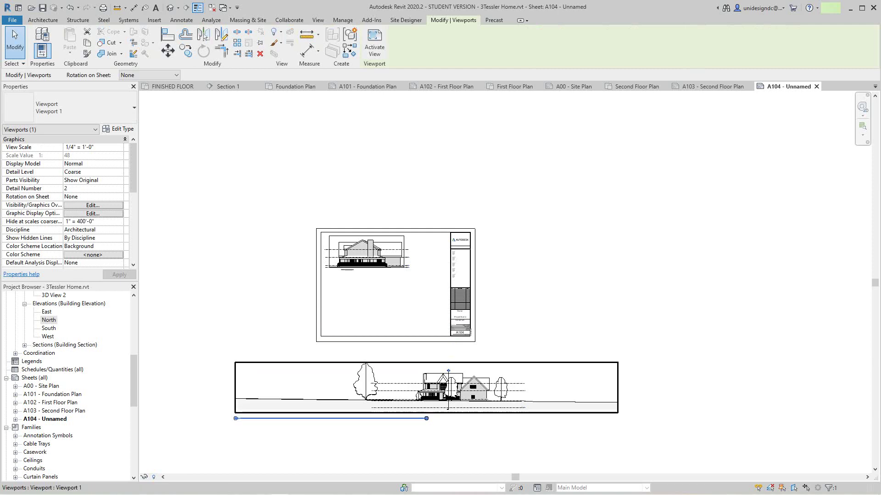
# Step: Activate the North elevation viewport again, show its crop region and select the crop boundary
pyautogui.rightClick(272, 154)
pyautogui.click(304, 195)
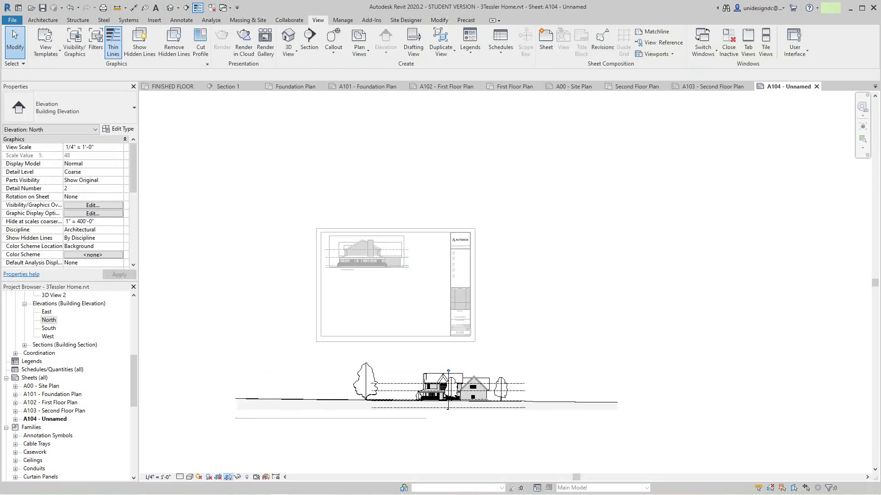
pyautogui.click(228, 477)
pyautogui.click(197, 387)
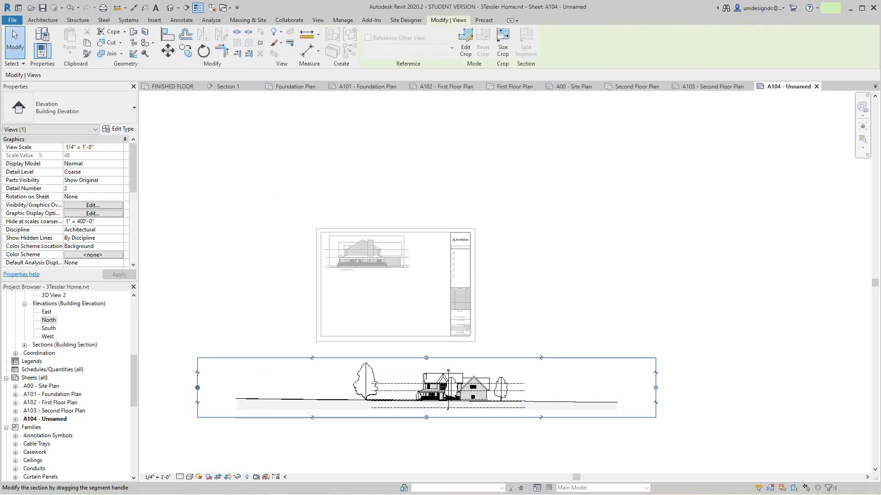
# Step: Pull in the North elevation's left crop edge and hide the tree's whole category in the view
pyautogui.moveTo(197, 388); pyautogui.dragTo(336, 388)
pyautogui.press('Escape')
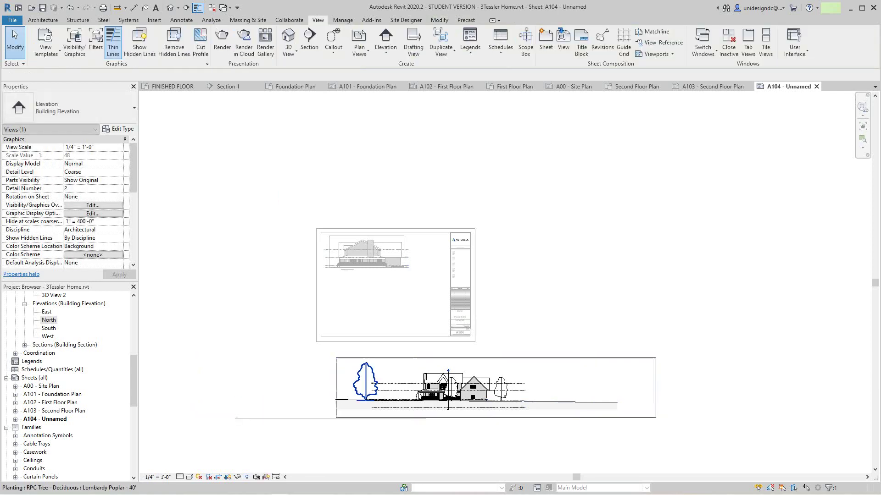
pyautogui.rightClick(375, 373)
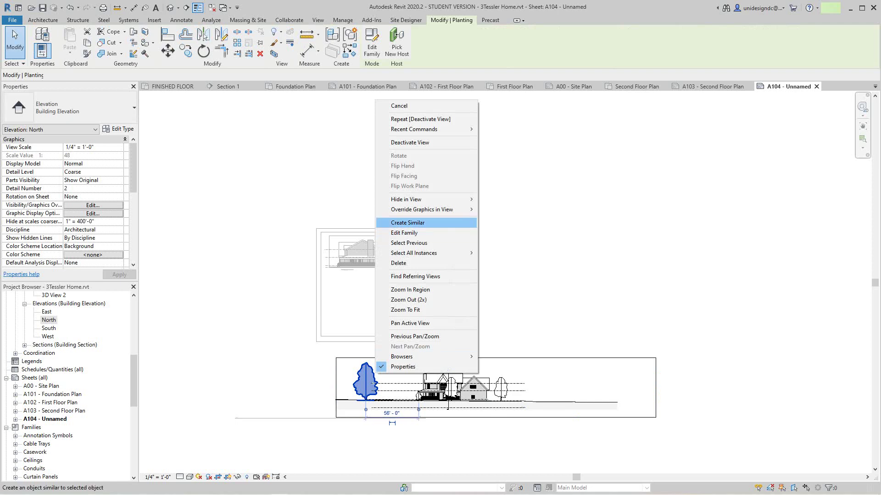
pyautogui.moveTo(413, 199)
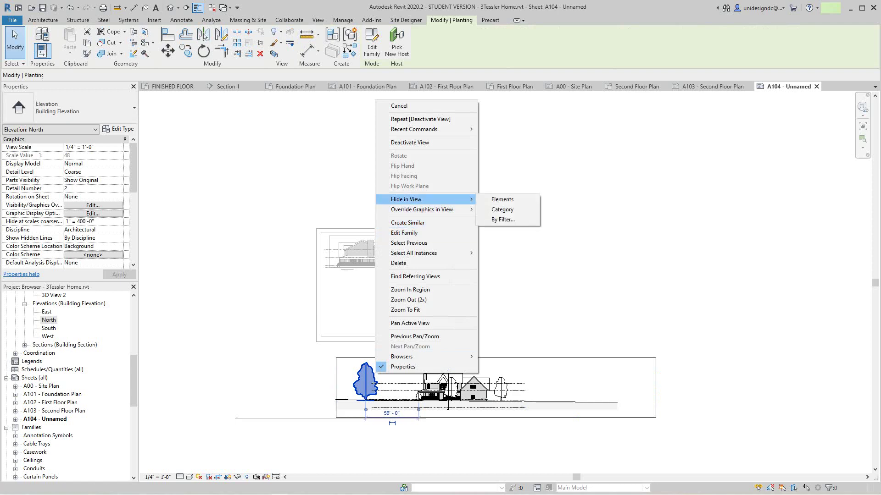
pyautogui.click(502, 209)
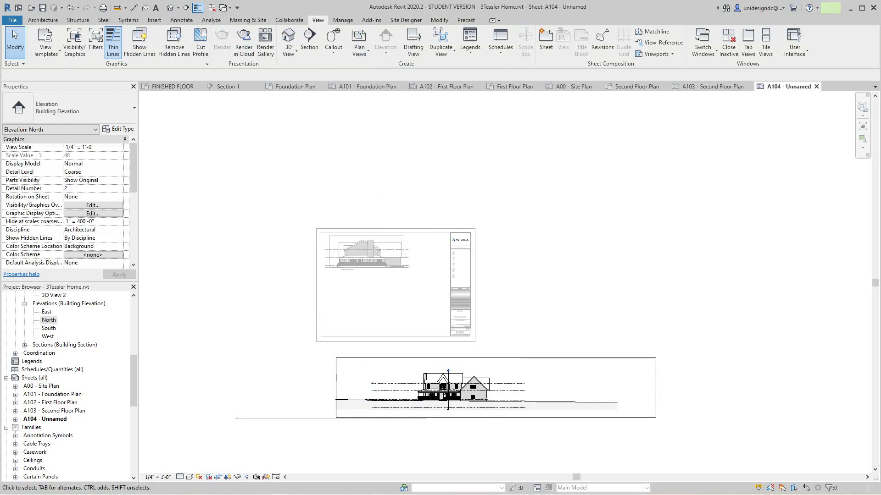
# Step: Crop the North elevation's right and left sides in close to the house
pyautogui.click(656, 388)
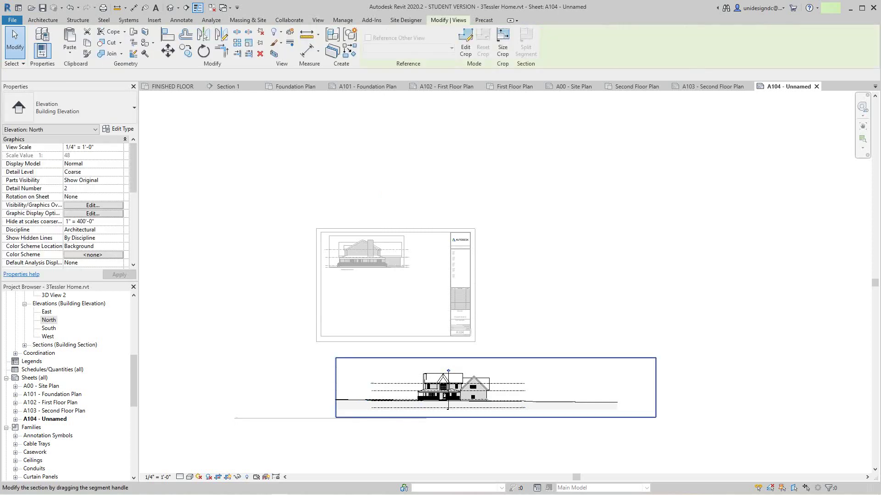
pyautogui.moveTo(656, 387); pyautogui.dragTo(503, 387)
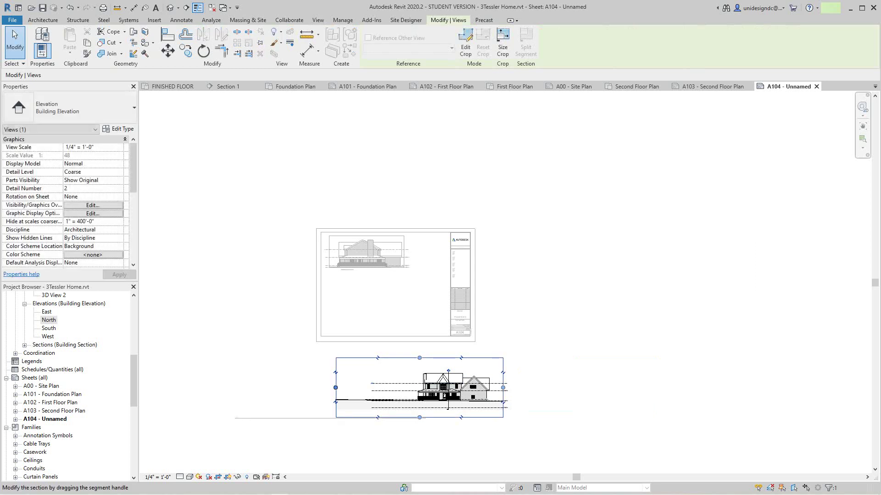
pyautogui.moveTo(335, 388); pyautogui.dragTo(400, 388)
# Step: Deactivate the North elevation view and move its viewport onto the sheet below the East elevation
pyautogui.rightClick(344, 374)
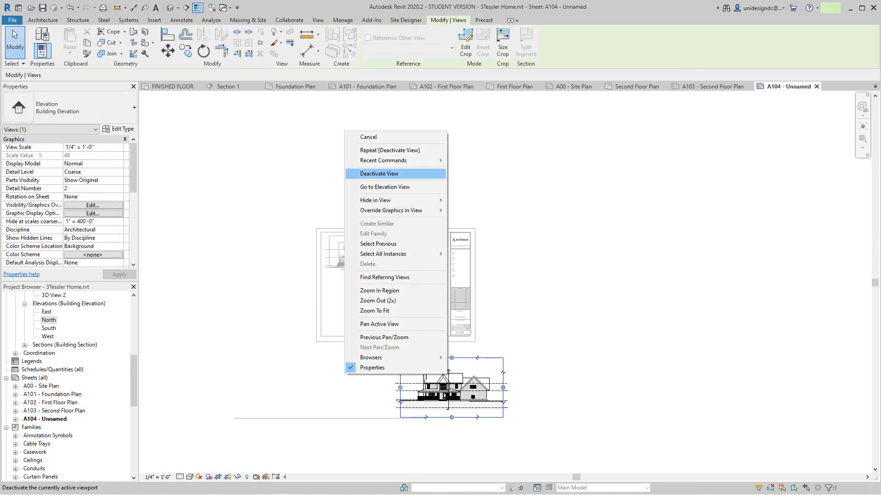
pyautogui.click(379, 173)
pyautogui.moveTo(451, 387); pyautogui.dragTo(375, 308)
pyautogui.click(258, 353)
# Step: Shorten the overlong title line of the North elevation viewport to roughly the length of its label
pyautogui.scroll(1, 258, 354)
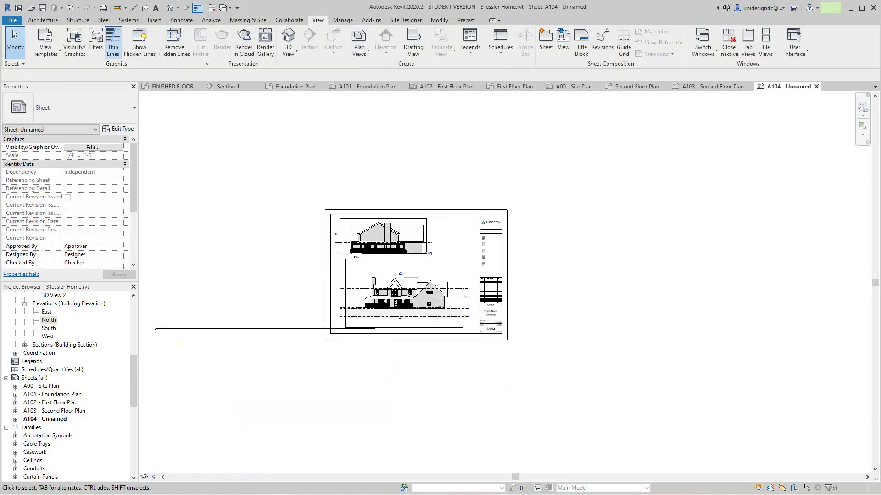
pyautogui.scroll(4, 398, 320)
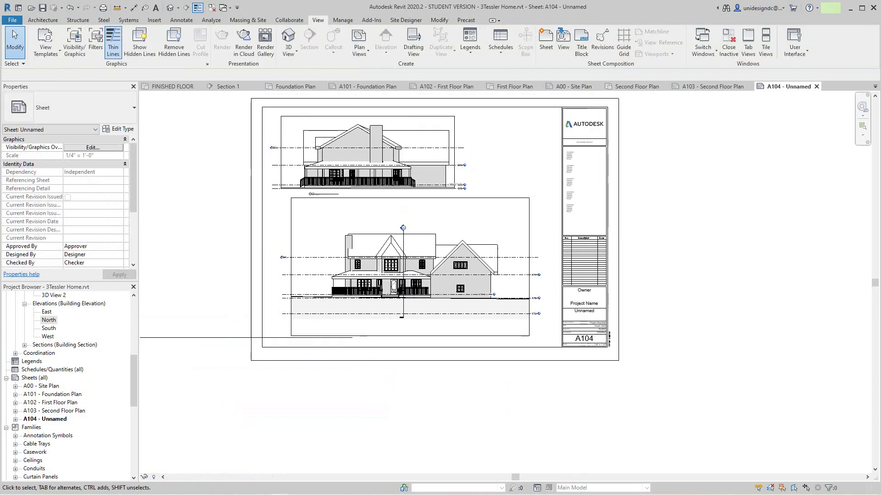
pyautogui.scroll(3, 381, 299)
pyautogui.scroll(-3, 381, 299)
pyautogui.scroll(-1, 341, 393)
pyautogui.moveTo(342, 393); pyautogui.dragTo(426, 394, button='middle')
pyautogui.click(393, 344)
pyautogui.scroll(-1, 393, 347)
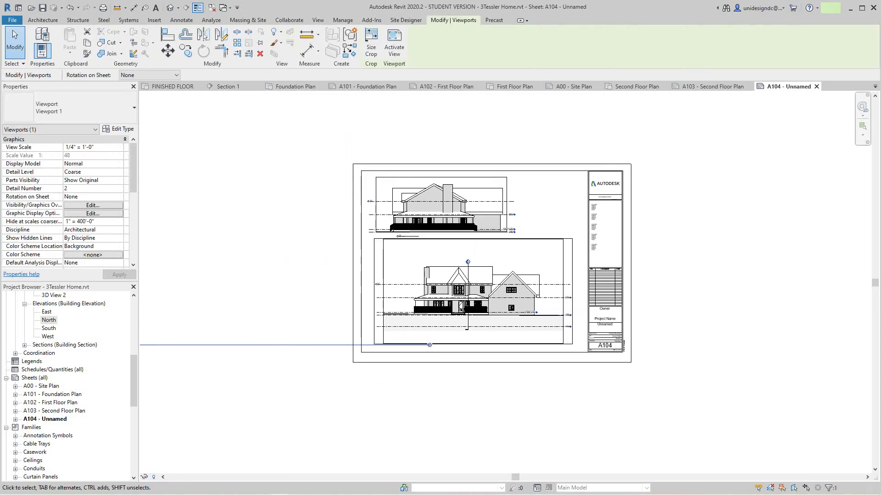
pyautogui.scroll(-2, 618, 360)
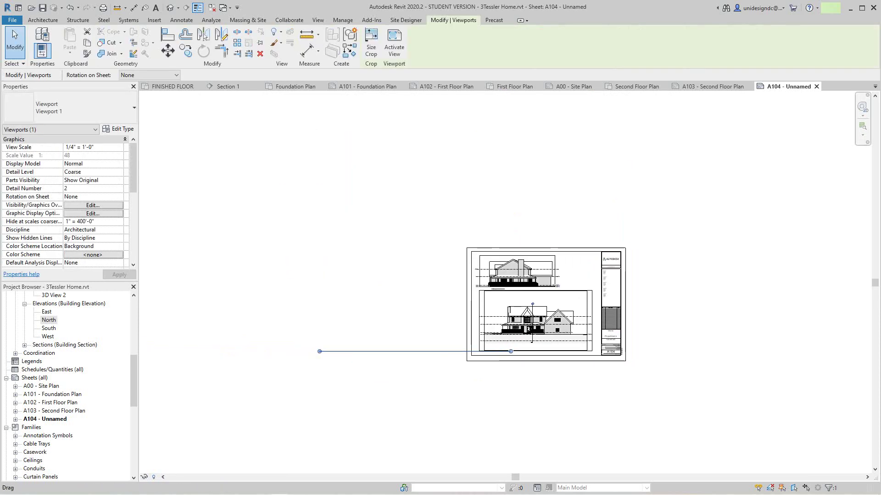
pyautogui.scroll(5, 330, 352)
pyautogui.scroll(-2, 330, 352)
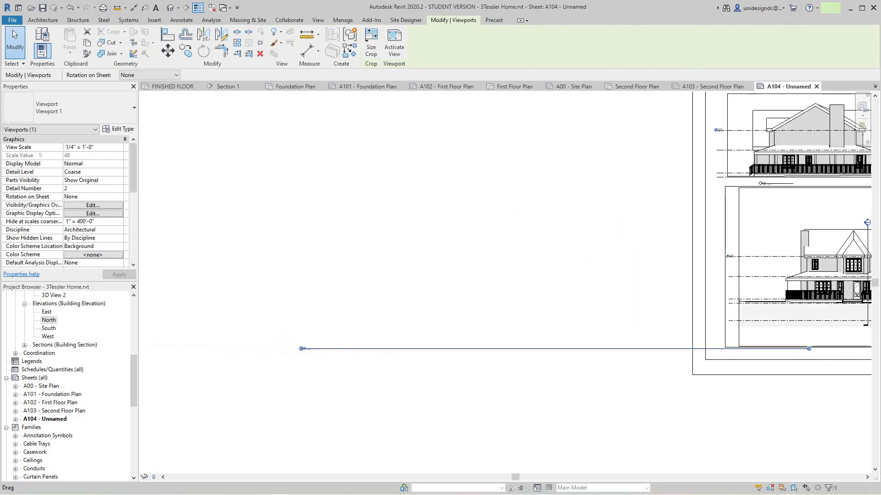
pyautogui.moveTo(808, 349); pyautogui.dragTo(785, 349)
pyautogui.moveTo(360, 349); pyautogui.dragTo(316, 349)
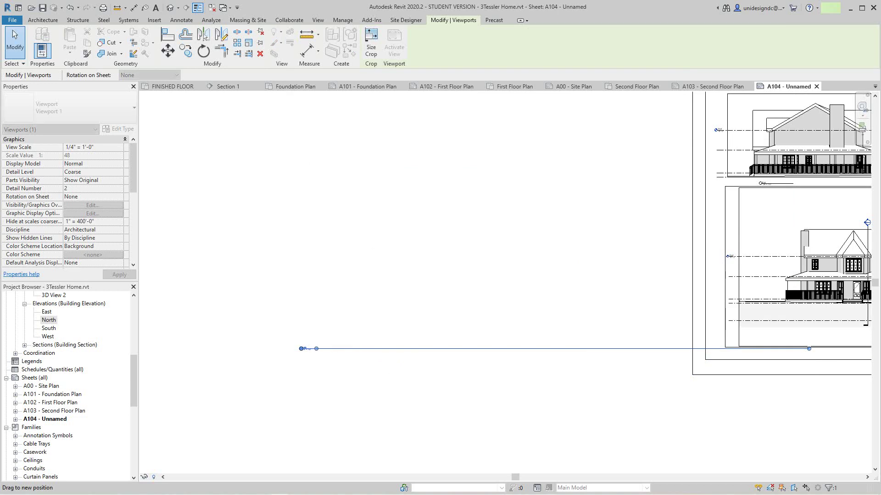
pyautogui.press('Escape')
# Step: Move the North elevation's view title onto the sheet beneath the house, aligned with the East elevation's title
pyautogui.scroll(-2, 336, 380)
pyautogui.moveTo(335, 380); pyautogui.dragTo(289, 379, button='middle')
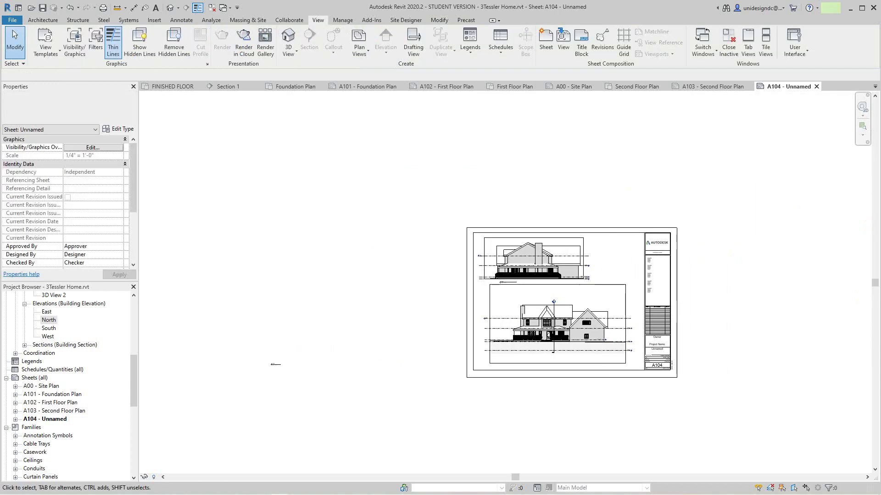
pyautogui.click(275, 365)
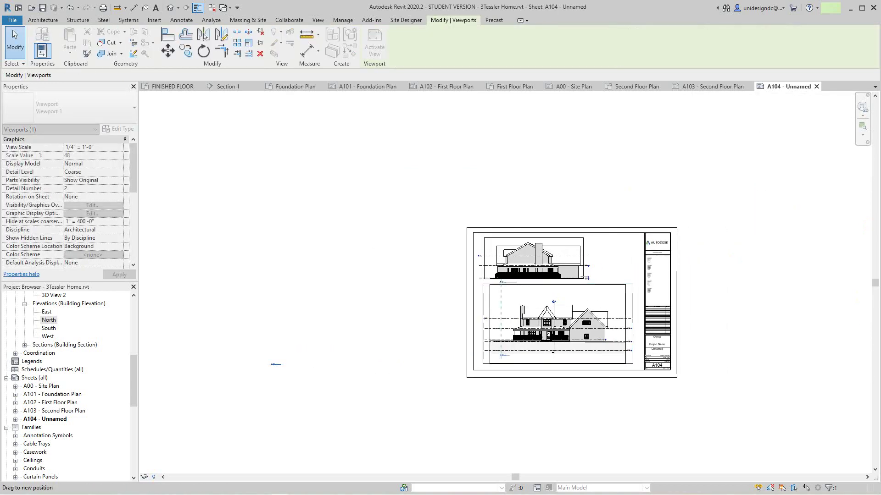
pyautogui.scroll(5, 576, 341)
pyautogui.moveTo(576, 341); pyautogui.dragTo(539, 351, button='middle')
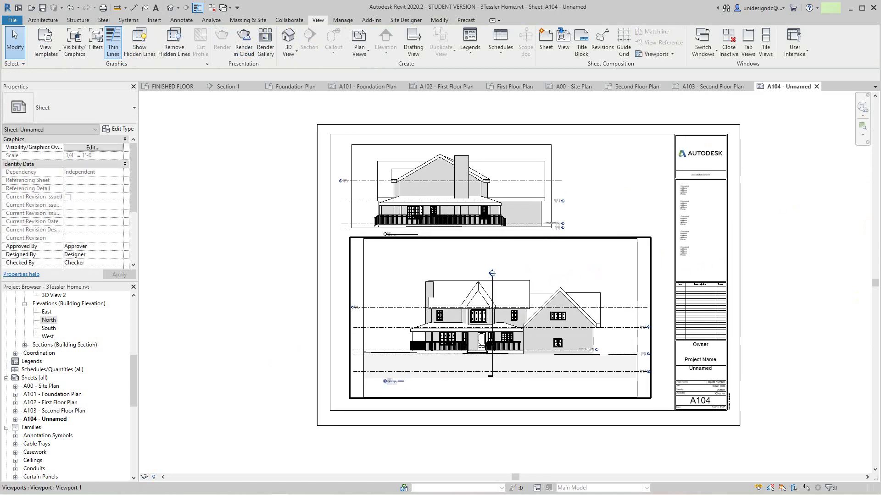
# Step: Shift the North elevation viewport slightly to the left on the sheet
pyautogui.scroll(-3, 516, 392)
pyautogui.scroll(2, 513, 453)
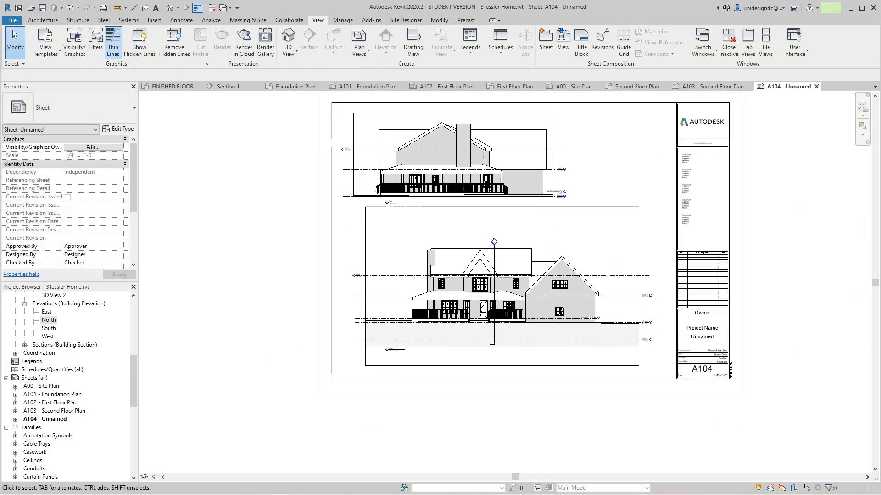
pyautogui.scroll(-2, 497, 425)
pyautogui.scroll(3, 555, 299)
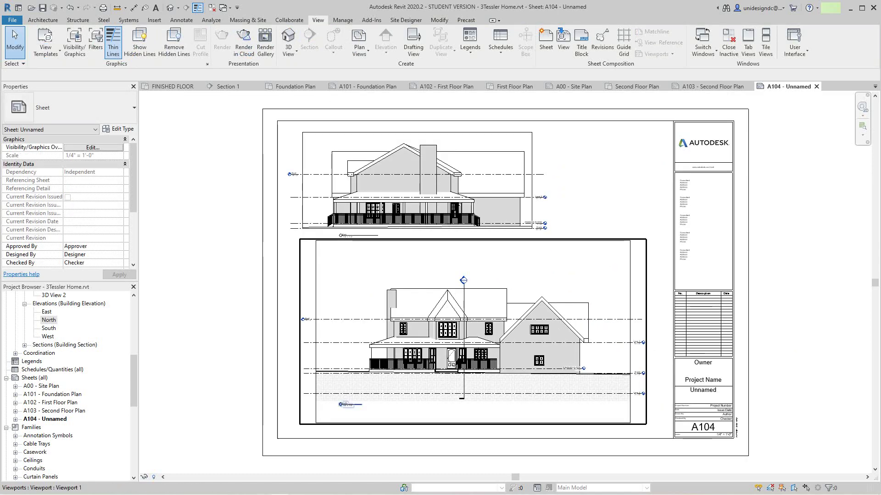
pyautogui.moveTo(349, 403); pyautogui.dragTo(333, 404)
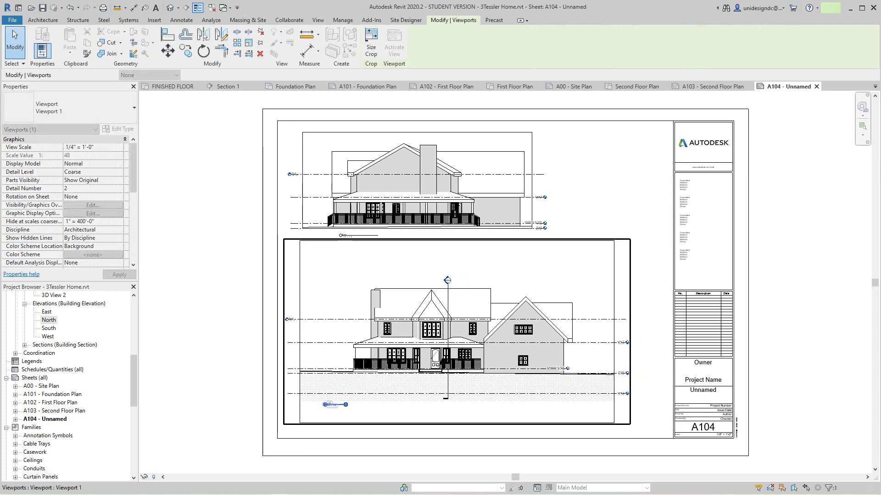
# Step: Activate the North elevation viewport and tighten its crop on all four sides, with the lower edge at grade level
pyautogui.rightClick(499, 181)
pyautogui.click(528, 224)
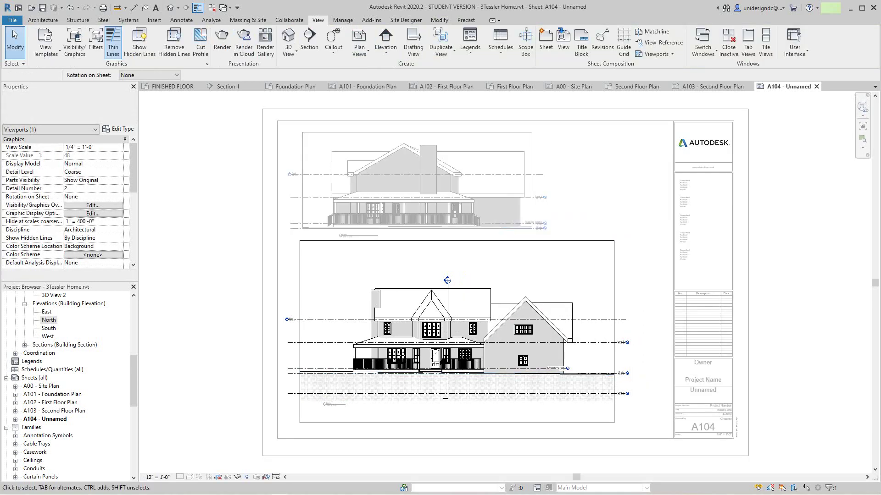
pyautogui.click(456, 423)
pyautogui.moveTo(456, 423); pyautogui.dragTo(457, 373)
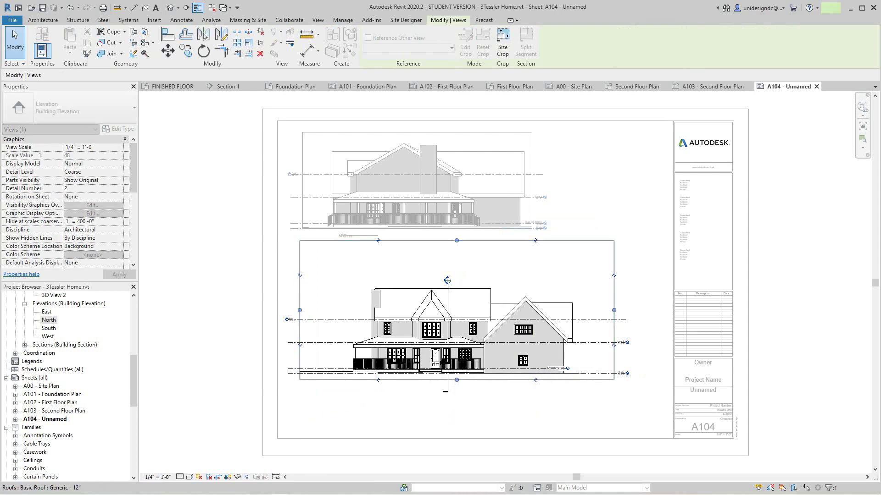
pyautogui.moveTo(457, 240); pyautogui.dragTo(456, 270)
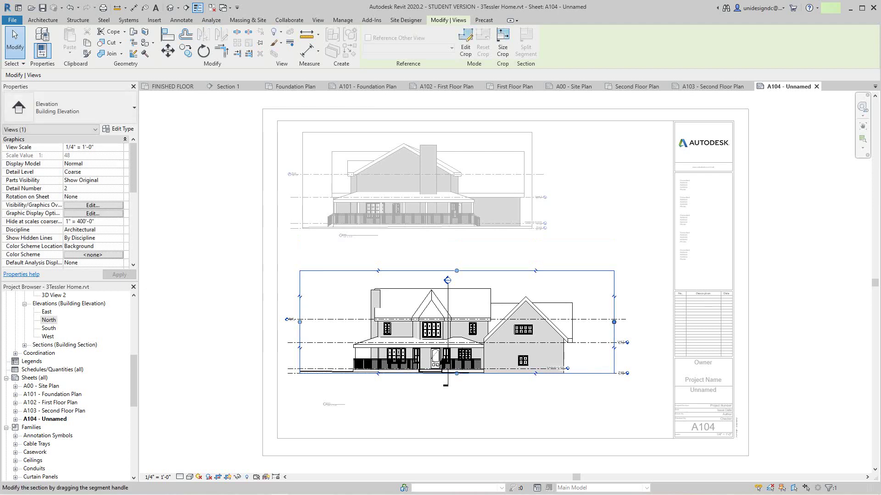
pyautogui.moveTo(614, 322); pyautogui.dragTo(586, 322)
pyautogui.moveTo(299, 322); pyautogui.dragTo(339, 322)
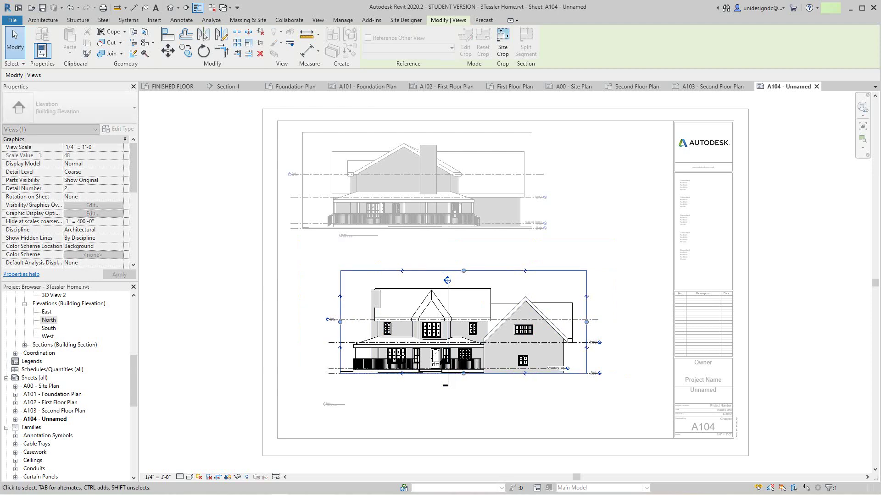
# Step: Deactivate the North elevation view and shift its viewport left to sit more directly under the East elevation
pyautogui.rightClick(311, 353)
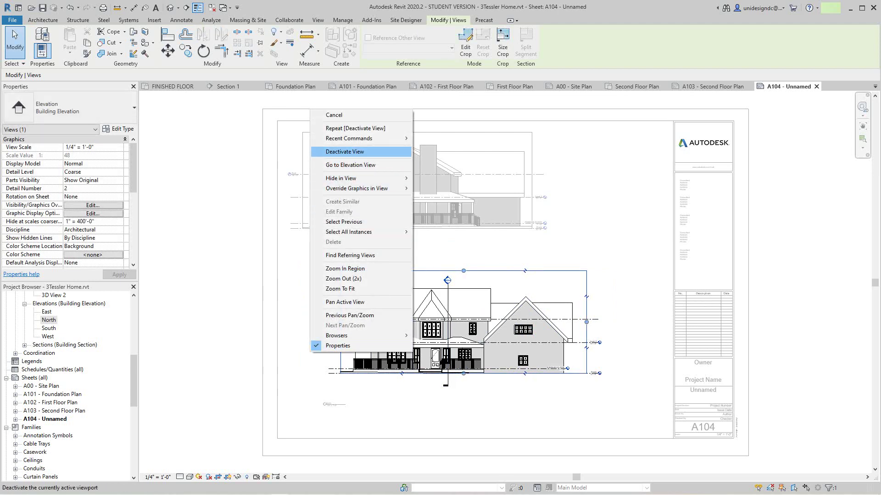
pyautogui.click(345, 152)
pyautogui.moveTo(436, 332); pyautogui.dragTo(414, 332)
pyautogui.press('Escape')
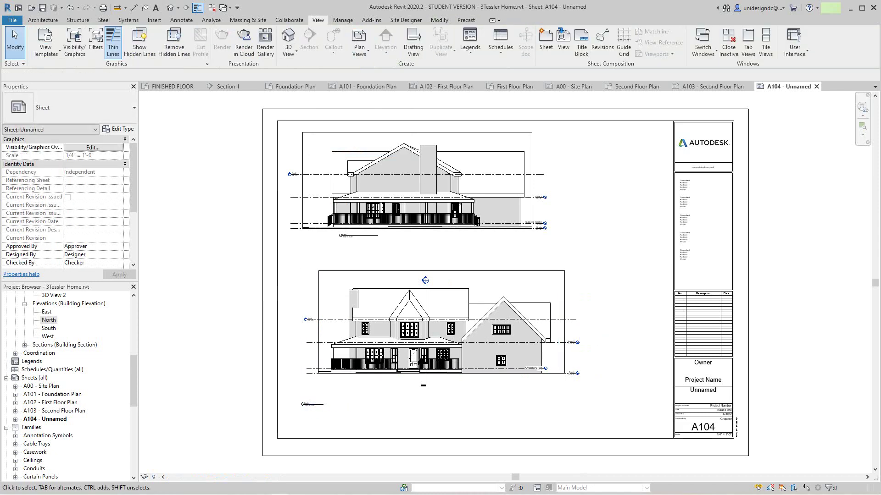
# Step: Rename sheet A104 as Elevations
pyautogui.scroll(-4, 520, 413)
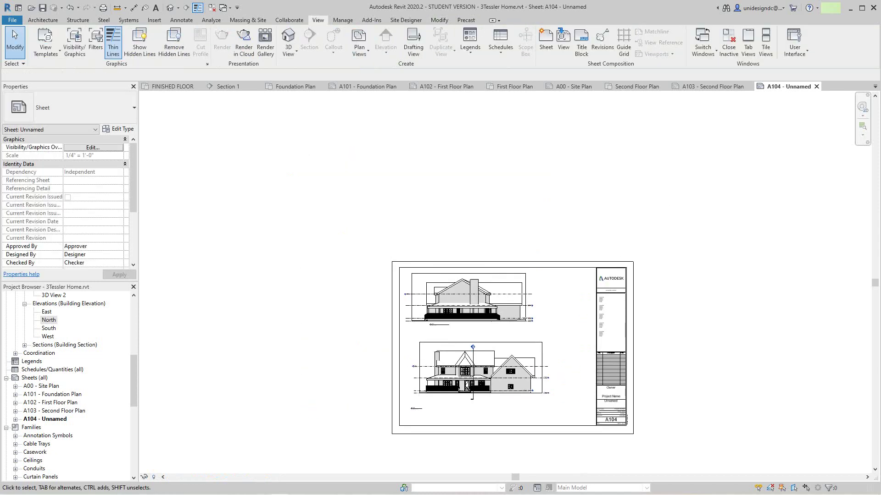
pyautogui.rightClick(50, 419)
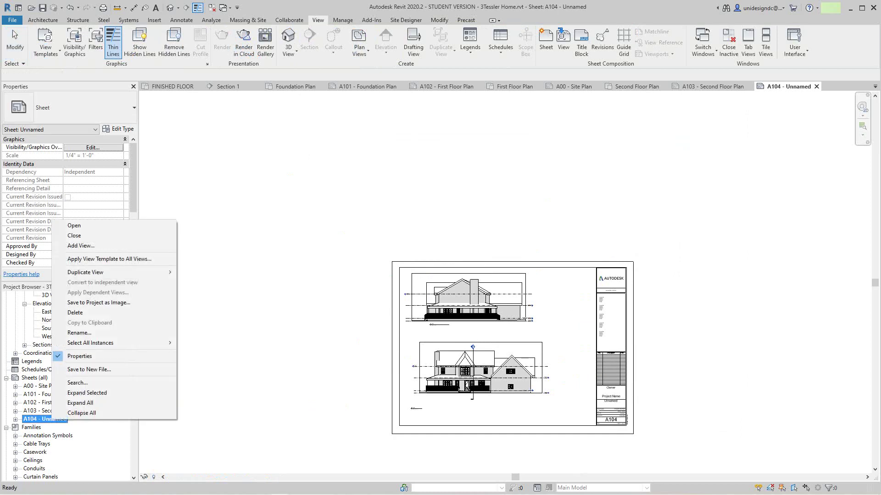
pyautogui.click(68, 333)
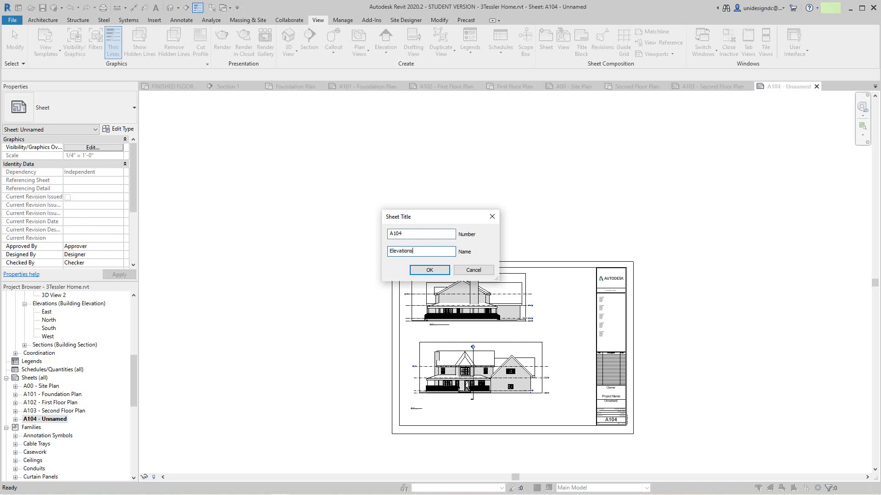
pyautogui.press('Return')
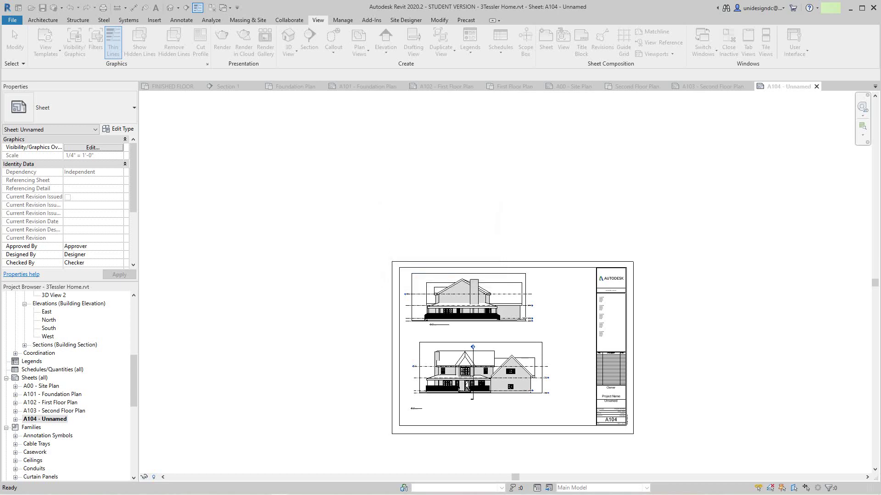
# Step: Move the North elevation viewport lower on the sheet and shift the East elevation viewport down and slightly left
pyautogui.scroll(4, 518, 408)
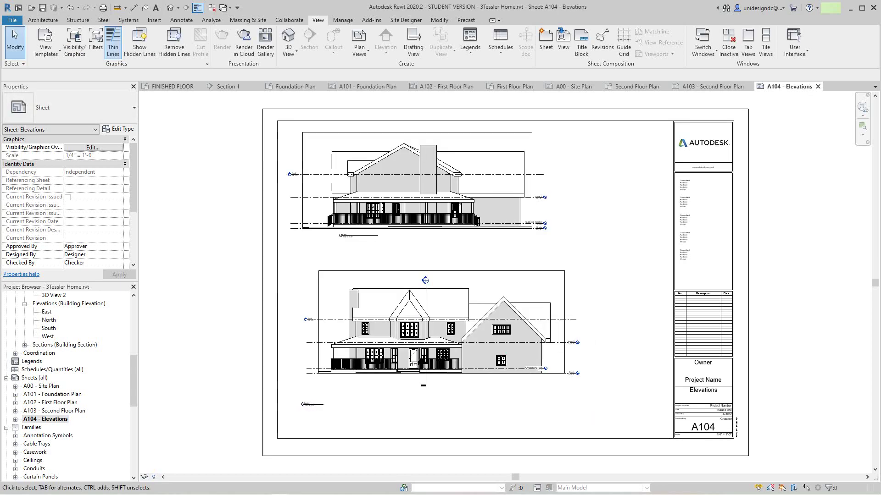
pyautogui.moveTo(441, 330); pyautogui.dragTo(434, 295, button='middle')
pyautogui.moveTo(434, 295); pyautogui.dragTo(435, 317)
pyautogui.press('Escape')
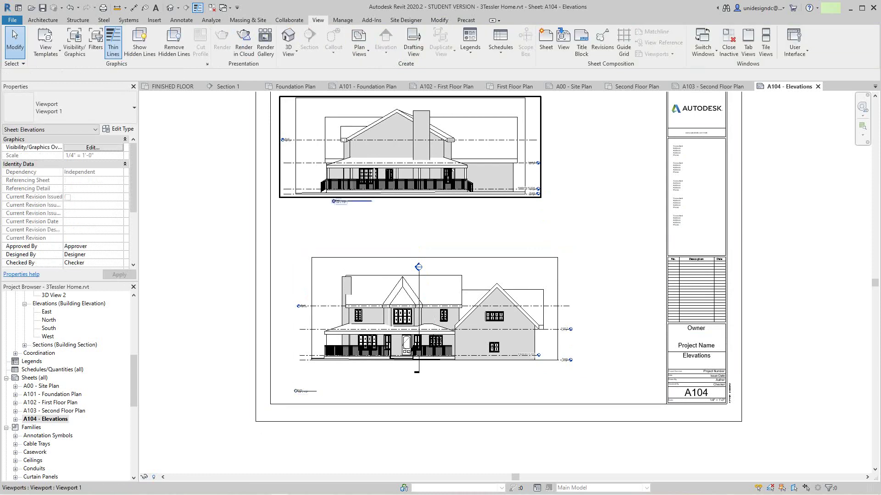
pyautogui.moveTo(410, 146); pyautogui.dragTo(410, 164)
pyautogui.moveTo(413, 202); pyautogui.dragTo(409, 222)
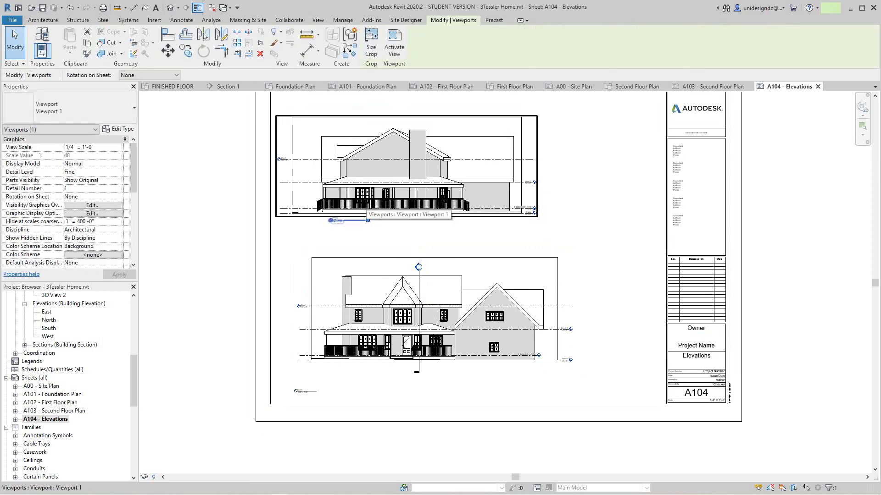
# Step: Check both elevation titles up close and move the East elevation viewport up and right, above the North elevation
pyautogui.scroll(5, 351, 241)
pyautogui.moveTo(351, 241); pyautogui.dragTo(378, 175, button='middle')
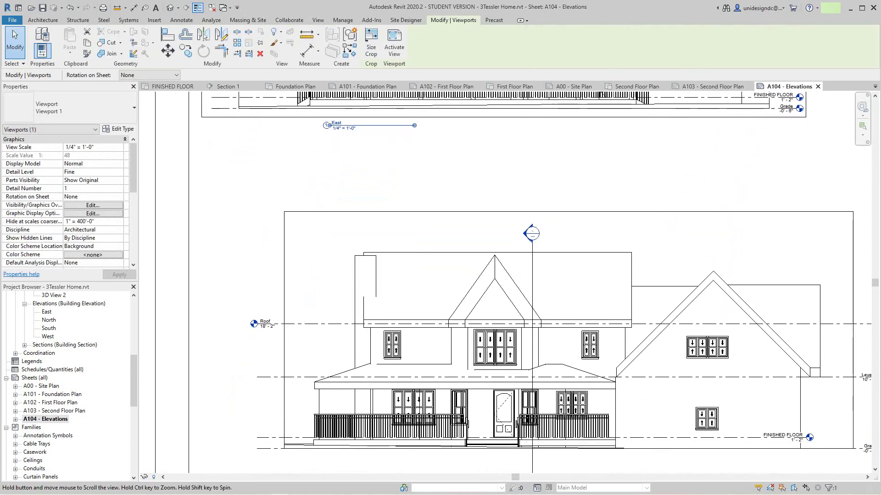
pyautogui.moveTo(326, 256); pyautogui.dragTo(324, 220, button='middle')
pyautogui.scroll(-2, 325, 220)
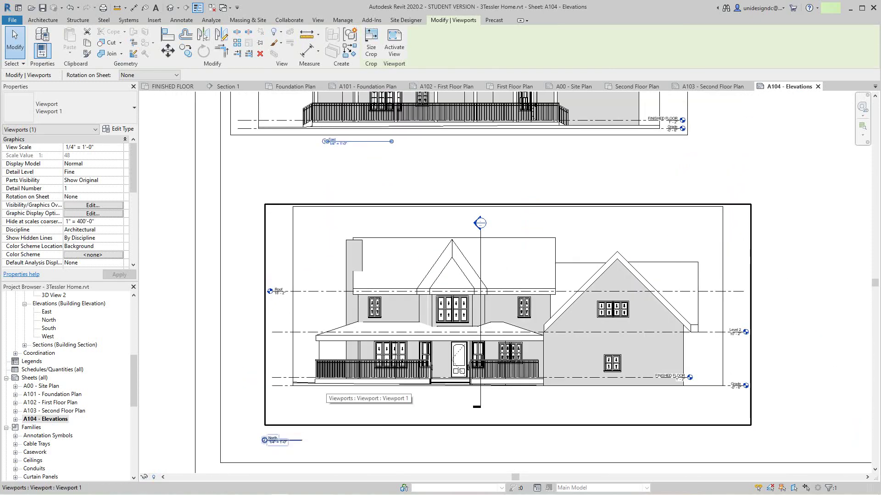
pyautogui.scroll(-4, 603, 376)
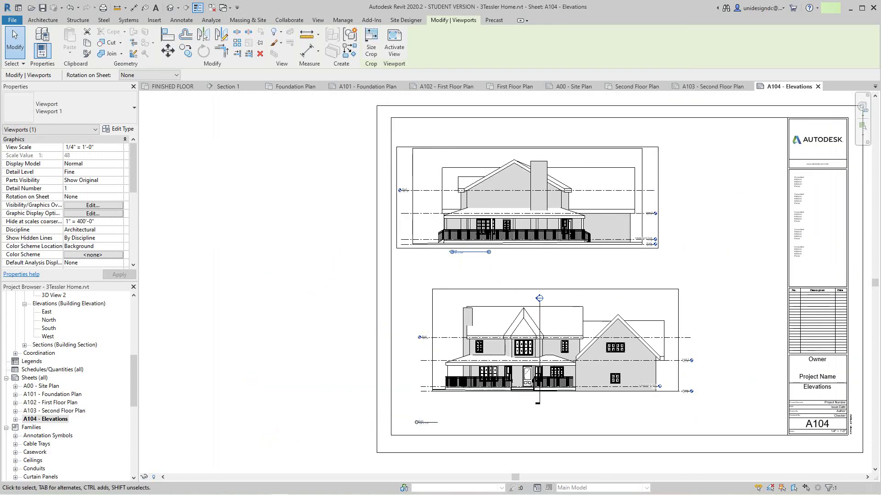
pyautogui.press('Escape')
pyautogui.click(658, 214)
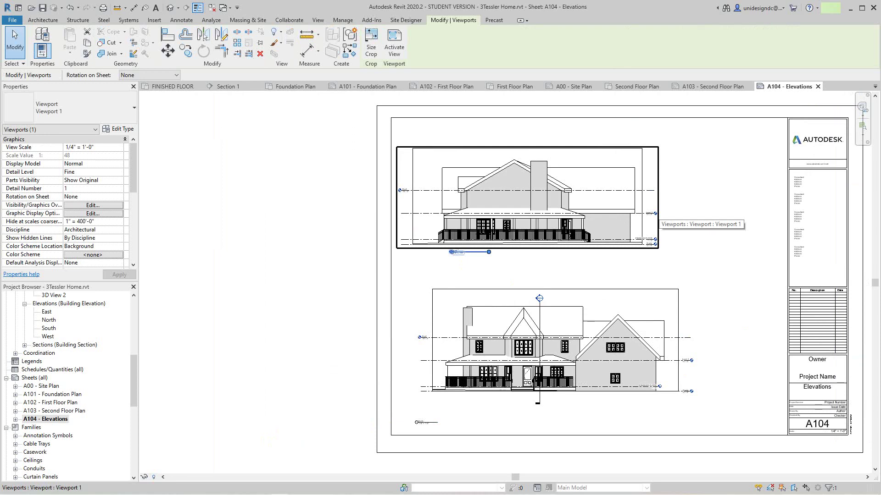
pyautogui.scroll(-2, 695, 250)
pyautogui.middleClick(695, 250)
pyautogui.middleClick(695, 250)
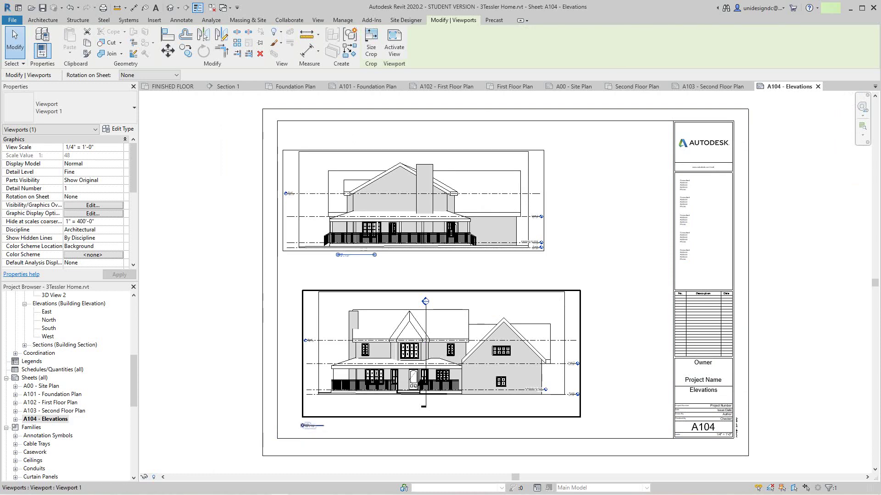
pyautogui.press('Escape')
pyautogui.moveTo(413, 200); pyautogui.dragTo(423, 217)
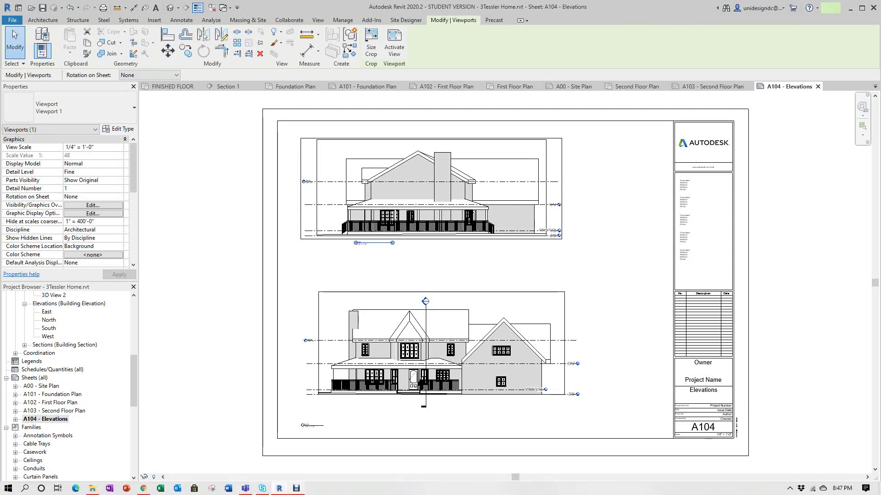
pyautogui.moveTo(296, 488)
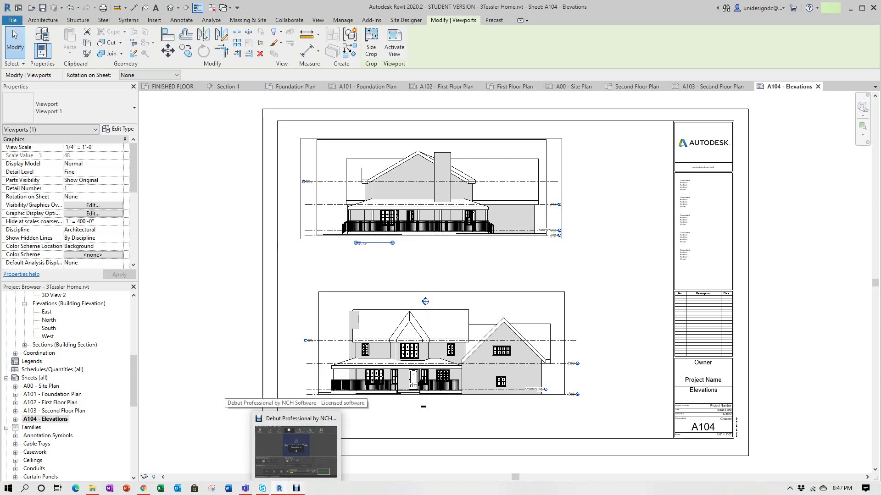